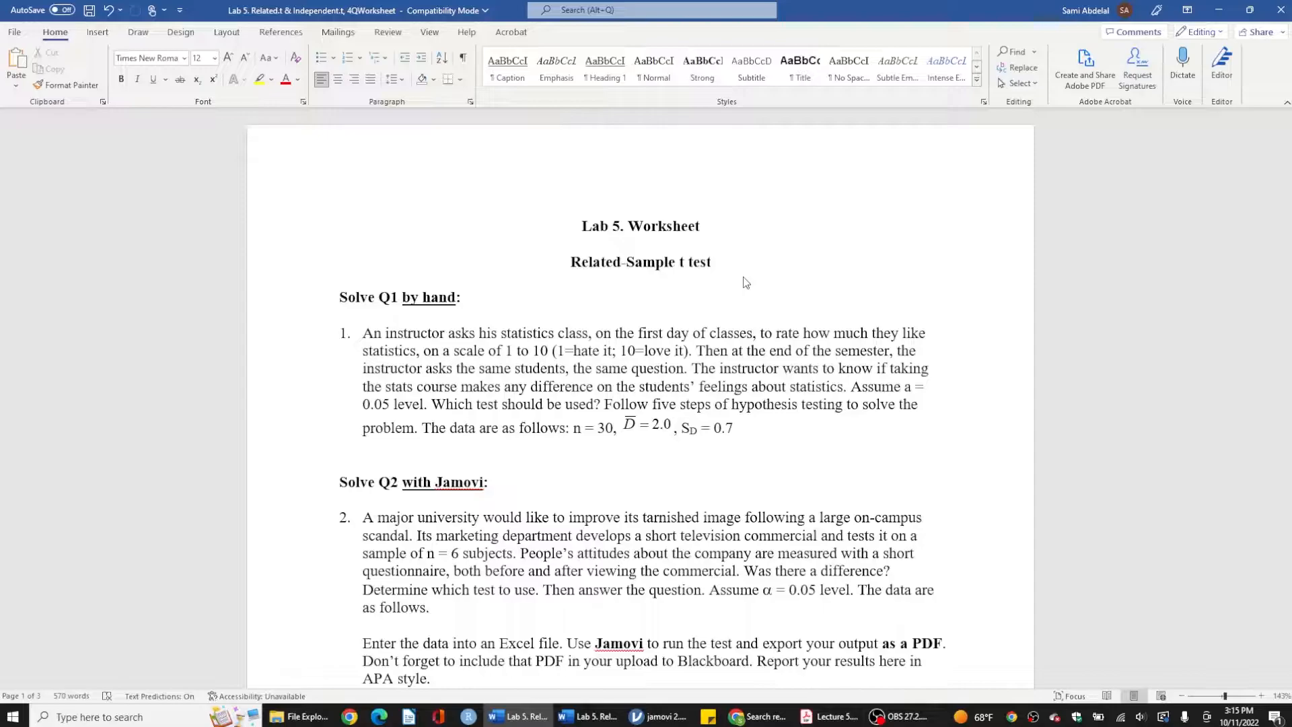
Look through the Lab 5 worksheet, examining the related-sample and independent-samples t test questions and their data tables
{"action": "scroll", "coordinate": [745, 283], "scroll_direction": "down", "scroll_amount": 3}
{"action": "scroll", "coordinate": [745, 283], "scroll_direction": "down", "scroll_amount": 2}
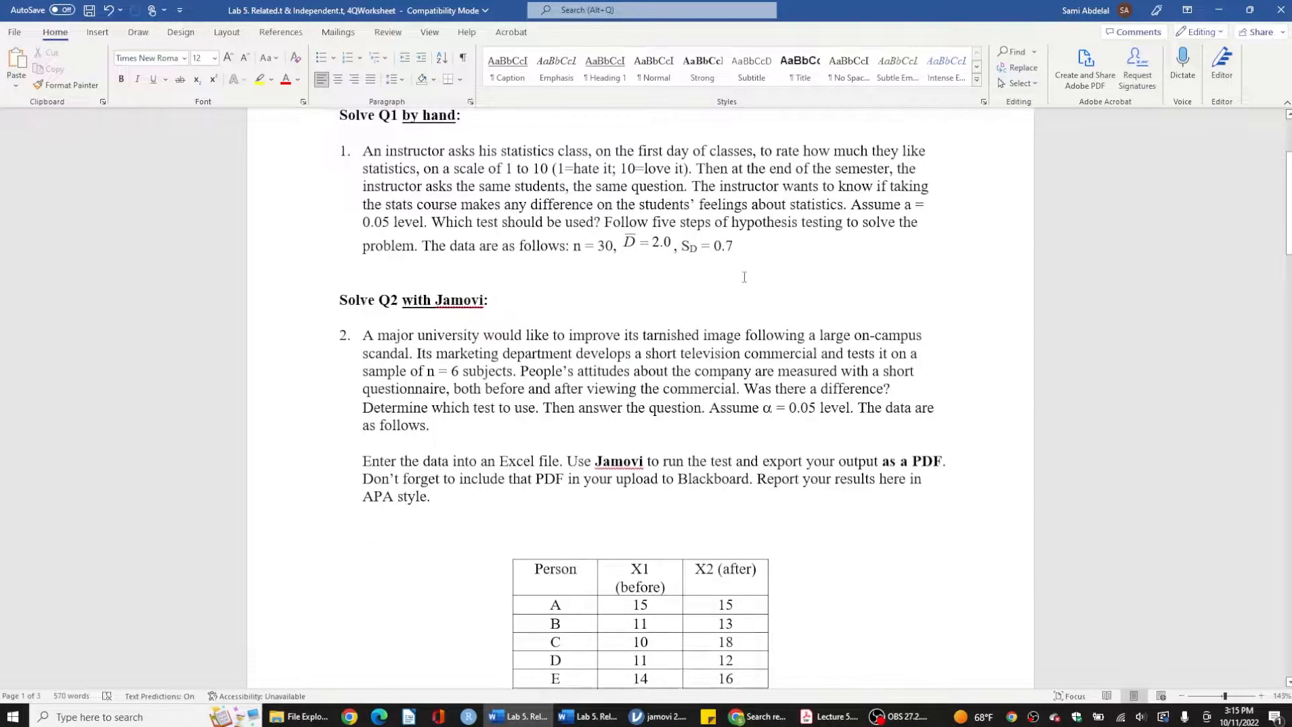
{"action": "scroll", "coordinate": [744, 277], "scroll_direction": "up", "scroll_amount": 4}
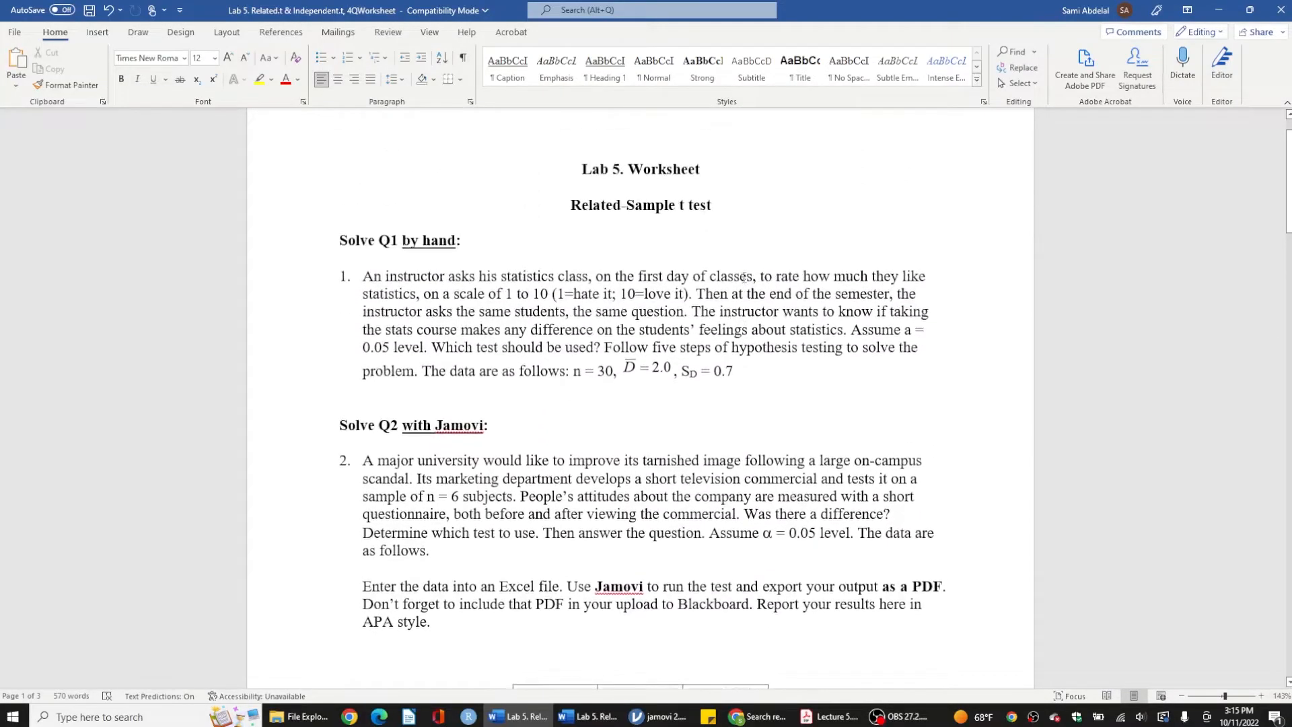
{"action": "left_click_drag", "start_coordinate": [567, 208], "coordinate": [719, 205]}
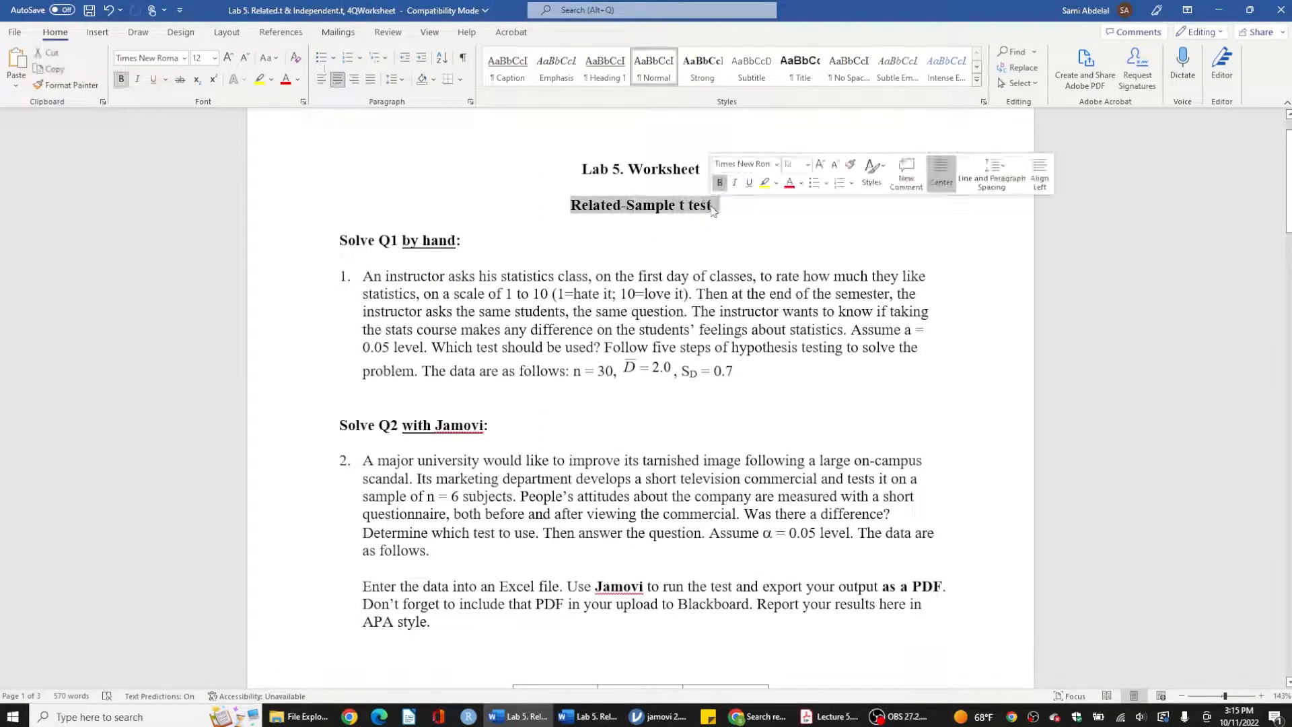
{"action": "scroll", "coordinate": [634, 472], "scroll_direction": "down", "scroll_amount": 2}
{"action": "scroll", "coordinate": [634, 472], "scroll_direction": "down", "scroll_amount": 1}
{"action": "scroll", "coordinate": [634, 472], "scroll_direction": "up", "scroll_amount": 1}
{"action": "scroll", "coordinate": [634, 472], "scroll_direction": "down", "scroll_amount": 15}
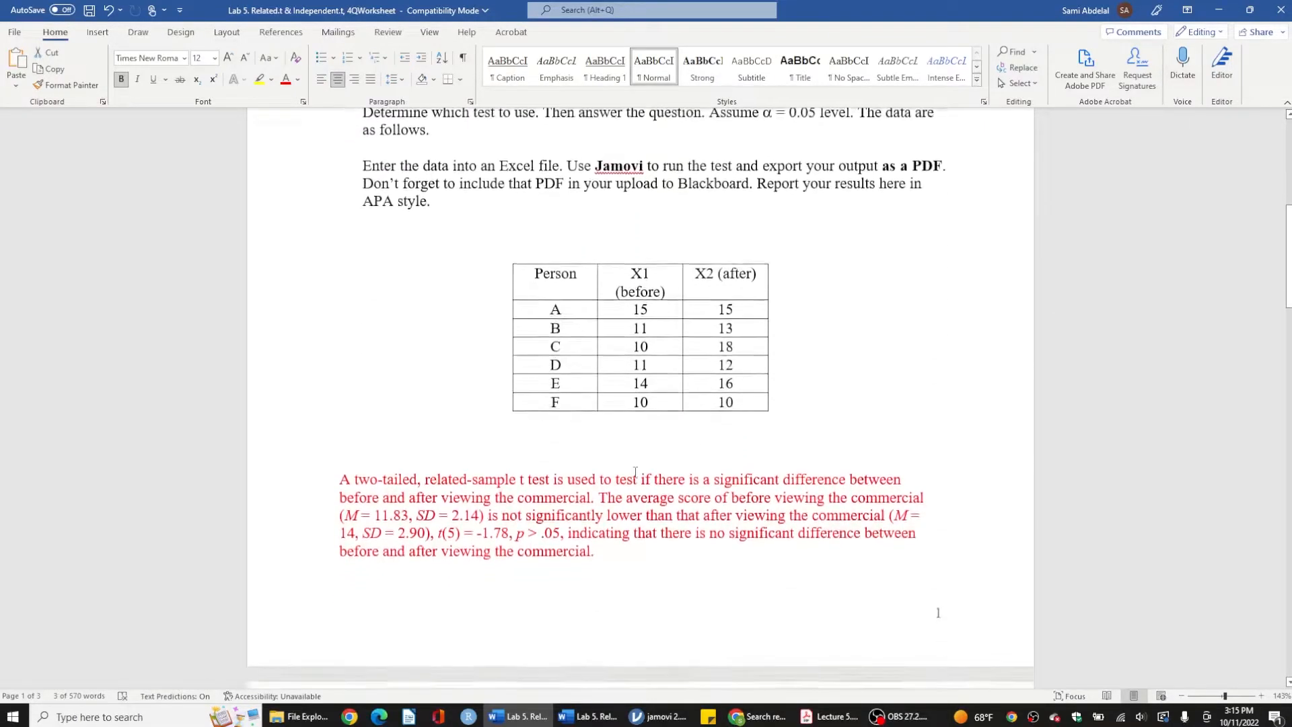
{"action": "scroll", "coordinate": [634, 472], "scroll_direction": "down", "scroll_amount": 2}
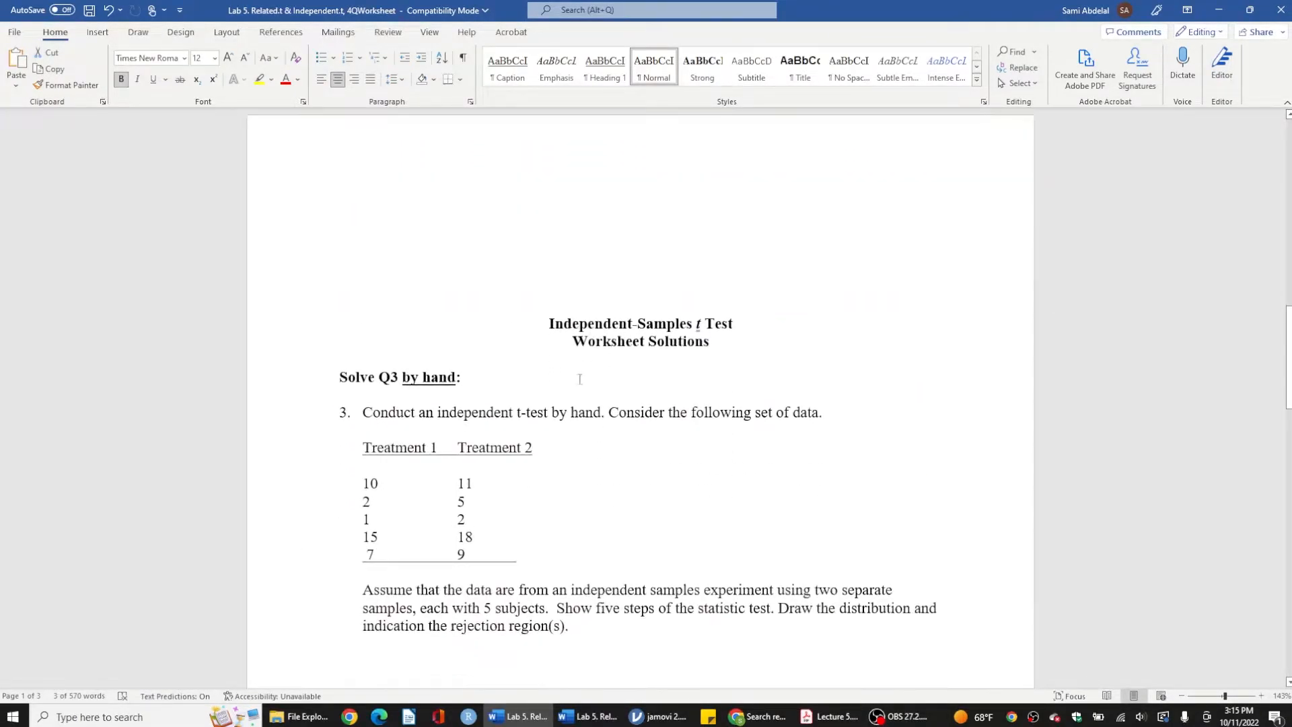
{"action": "scroll", "coordinate": [541, 323], "scroll_direction": "down", "scroll_amount": 8}
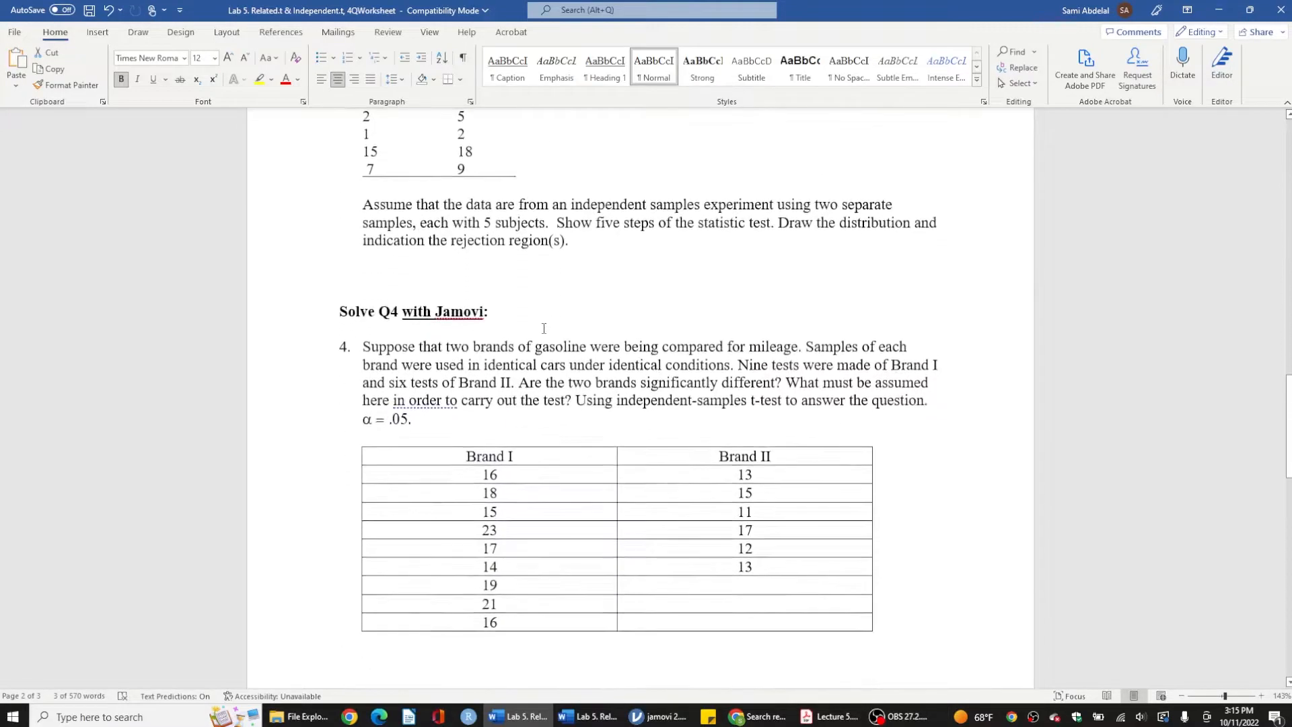
{"action": "scroll", "coordinate": [406, 385], "scroll_direction": "up", "scroll_amount": 1}
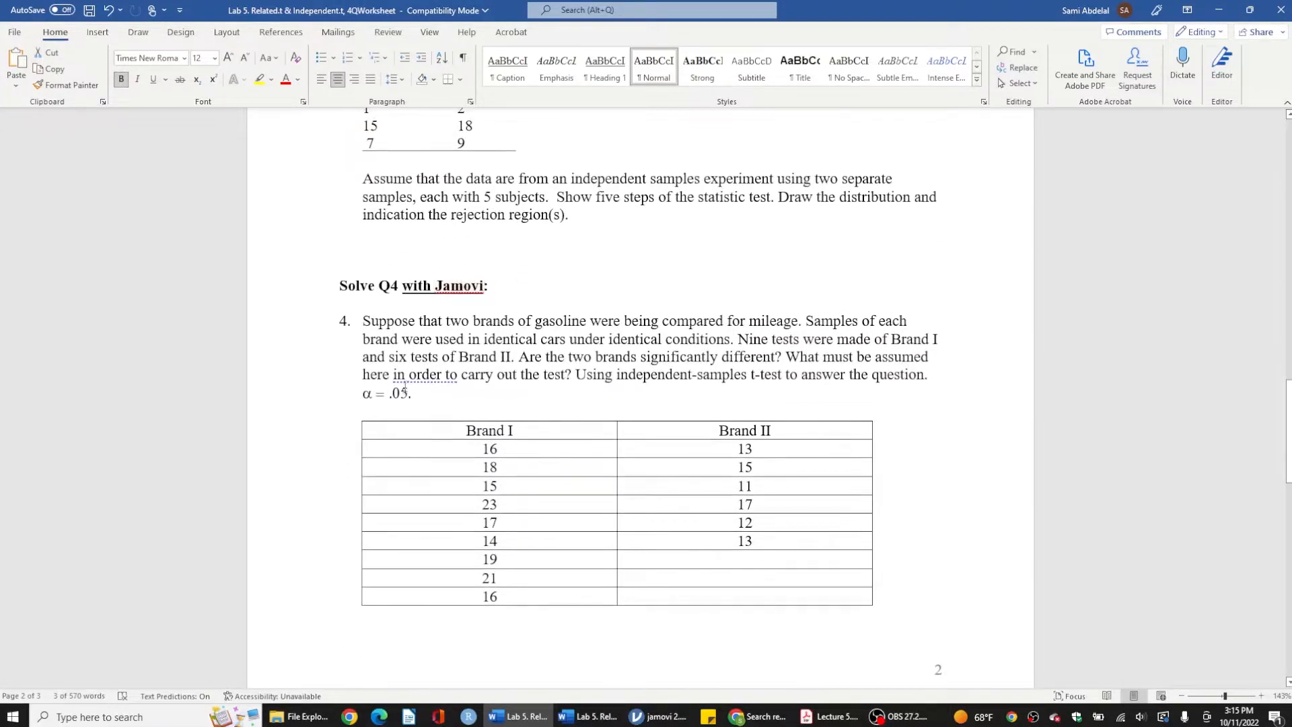
{"action": "scroll", "coordinate": [600, 443], "scroll_direction": "up", "scroll_amount": 6}
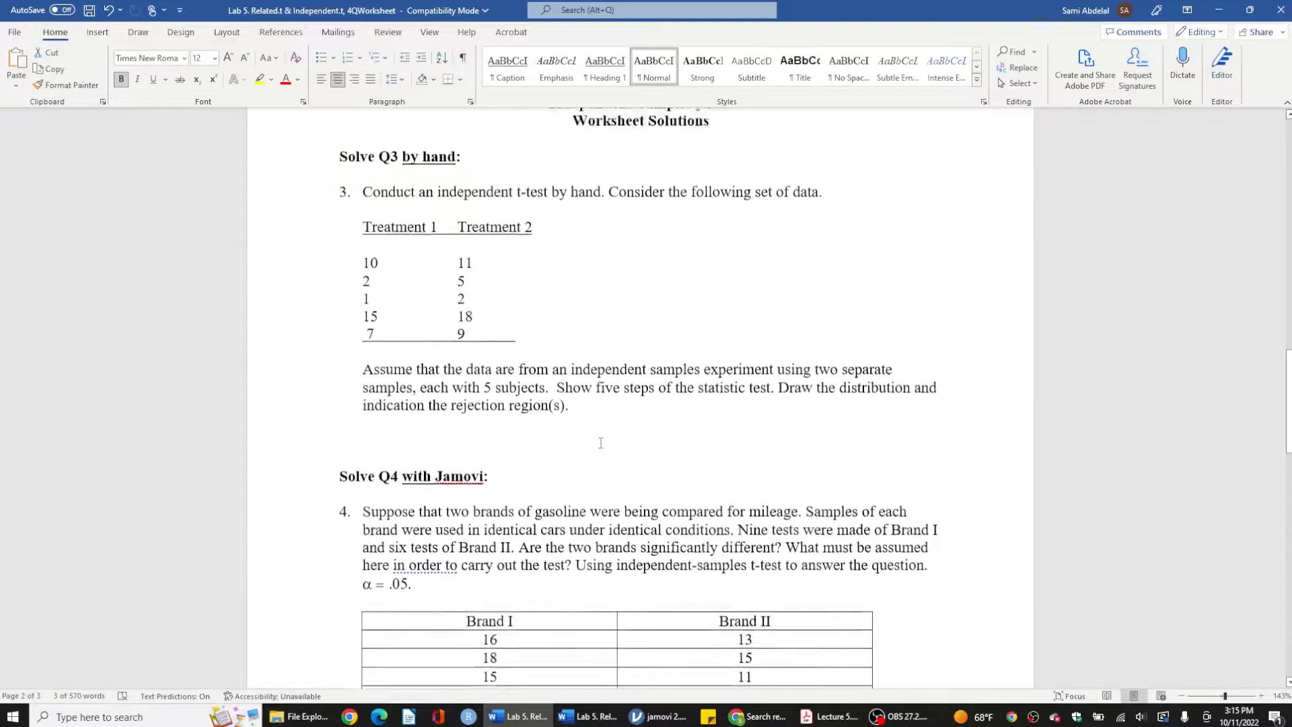
{"action": "scroll", "coordinate": [600, 443], "scroll_direction": "down", "scroll_amount": 4}
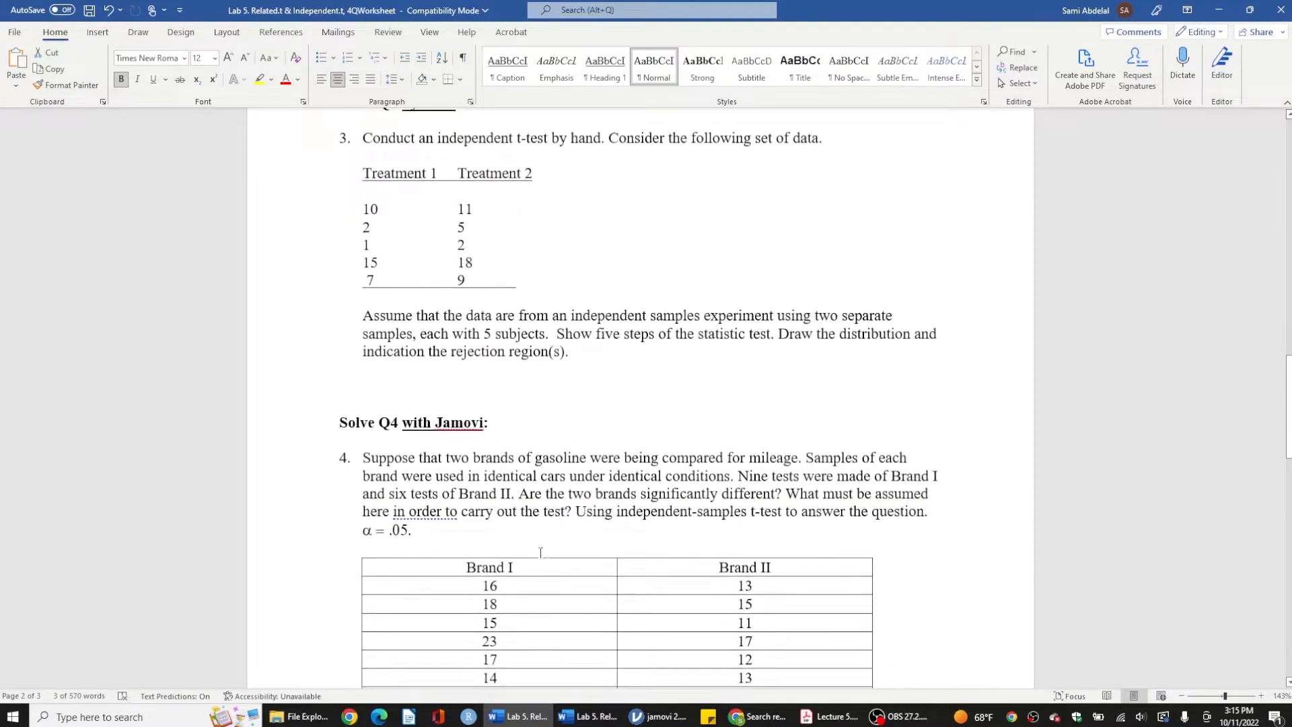
{"action": "scroll", "coordinate": [553, 572], "scroll_direction": "down", "scroll_amount": 1}
{"action": "scroll", "coordinate": [553, 572], "scroll_direction": "up", "scroll_amount": 1}
{"action": "scroll", "coordinate": [553, 572], "scroll_direction": "up", "scroll_amount": 20}
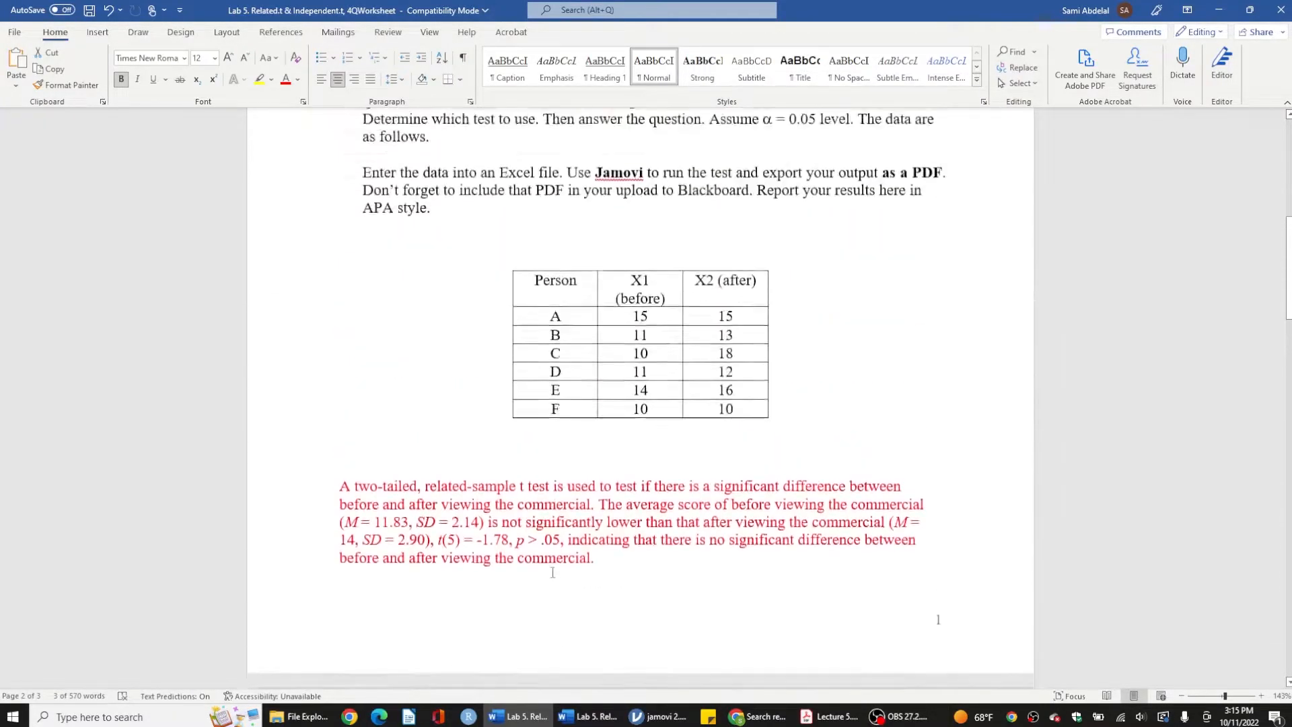
{"action": "scroll", "coordinate": [553, 573], "scroll_direction": "down", "scroll_amount": 3}
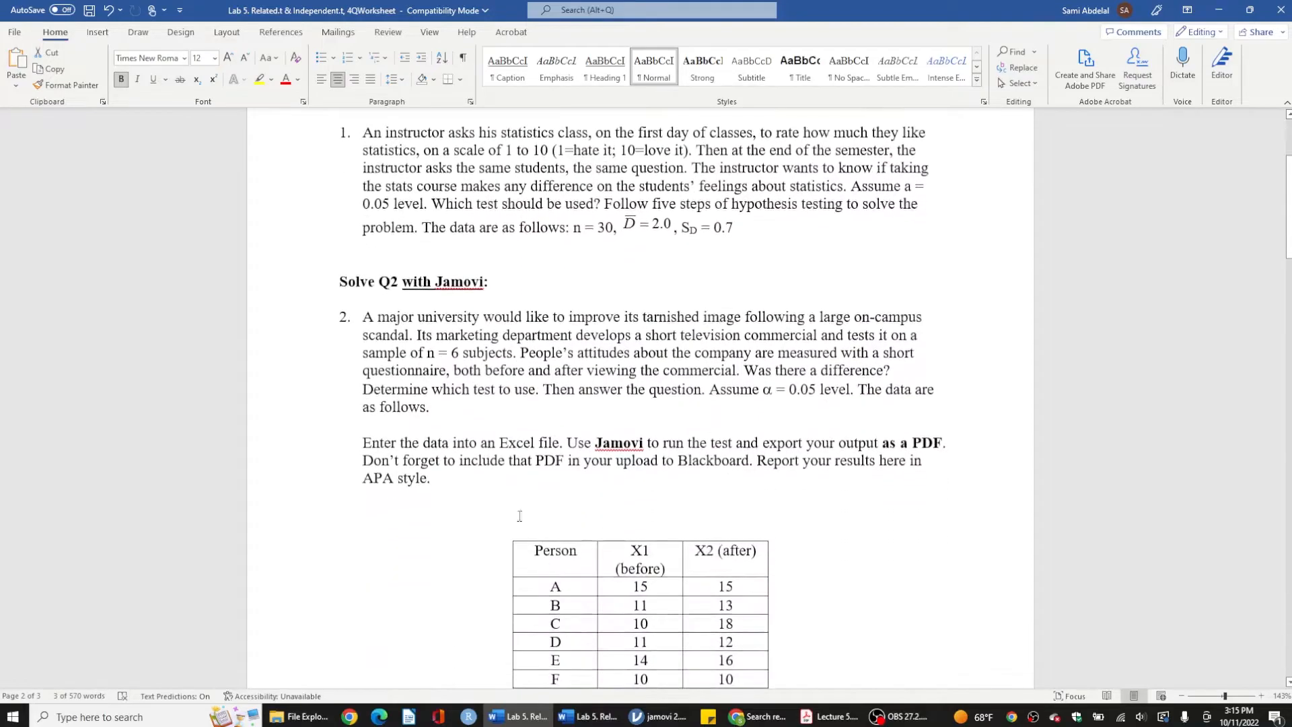
Read question 2 of the worksheet, highlighting the scenario, the question "Was there a difference?" and the alpha level assumption
{"action": "left_click", "coordinate": [430, 417]}
{"action": "scroll", "coordinate": [397, 411], "scroll_direction": "down", "scroll_amount": 1}
{"action": "scroll", "coordinate": [398, 411], "scroll_direction": "down", "scroll_amount": 1}
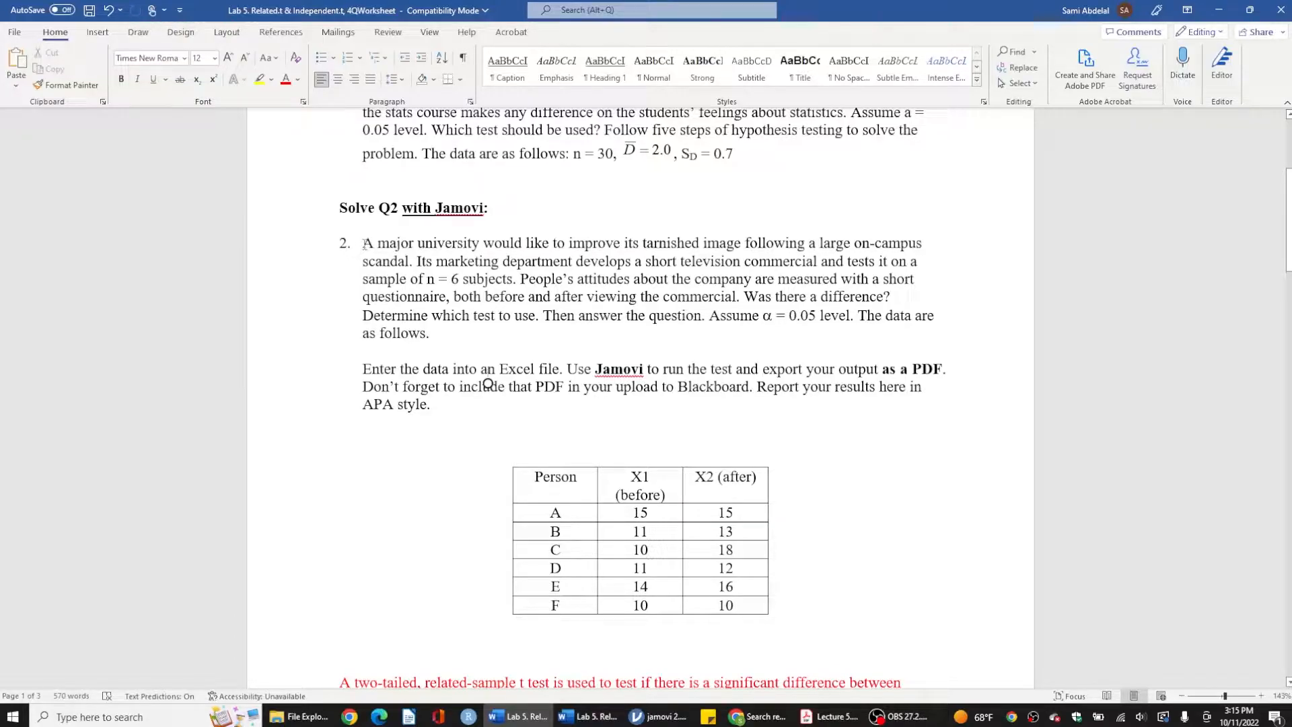
{"action": "left_click_drag", "start_coordinate": [363, 243], "coordinate": [916, 284]}
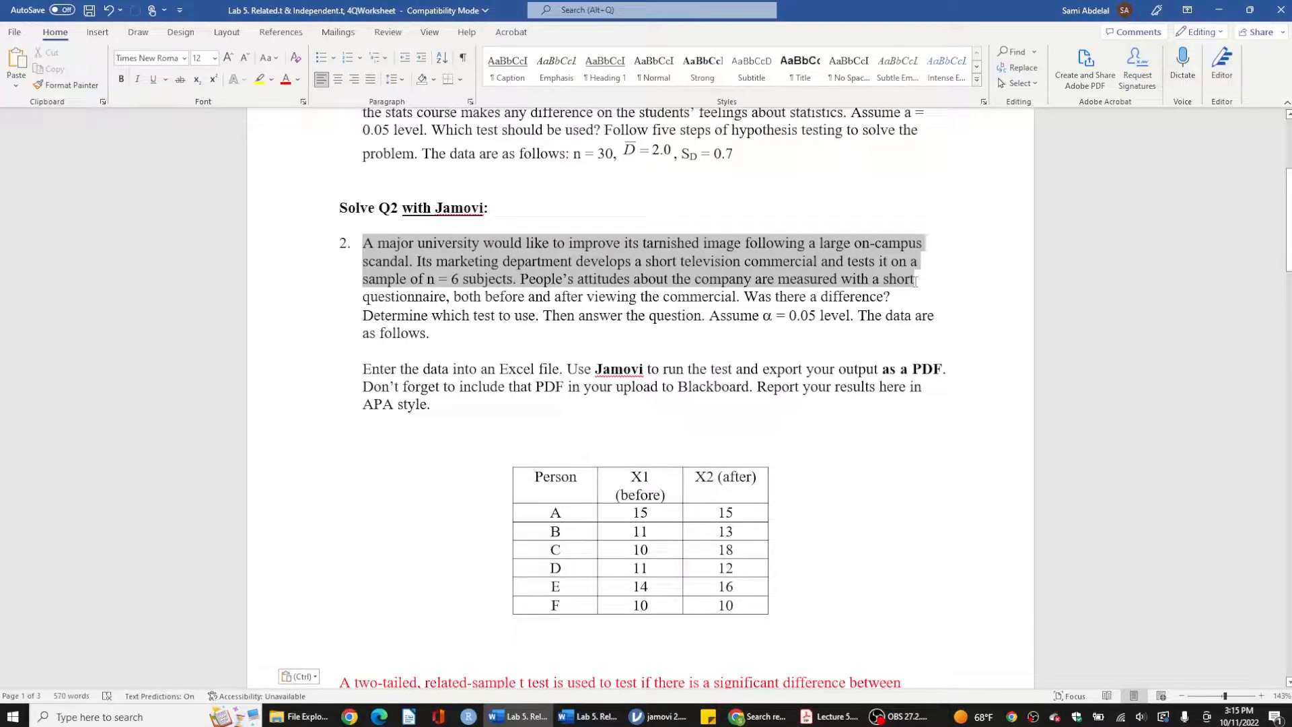
{"action": "left_click_drag", "start_coordinate": [916, 282], "coordinate": [913, 294]}
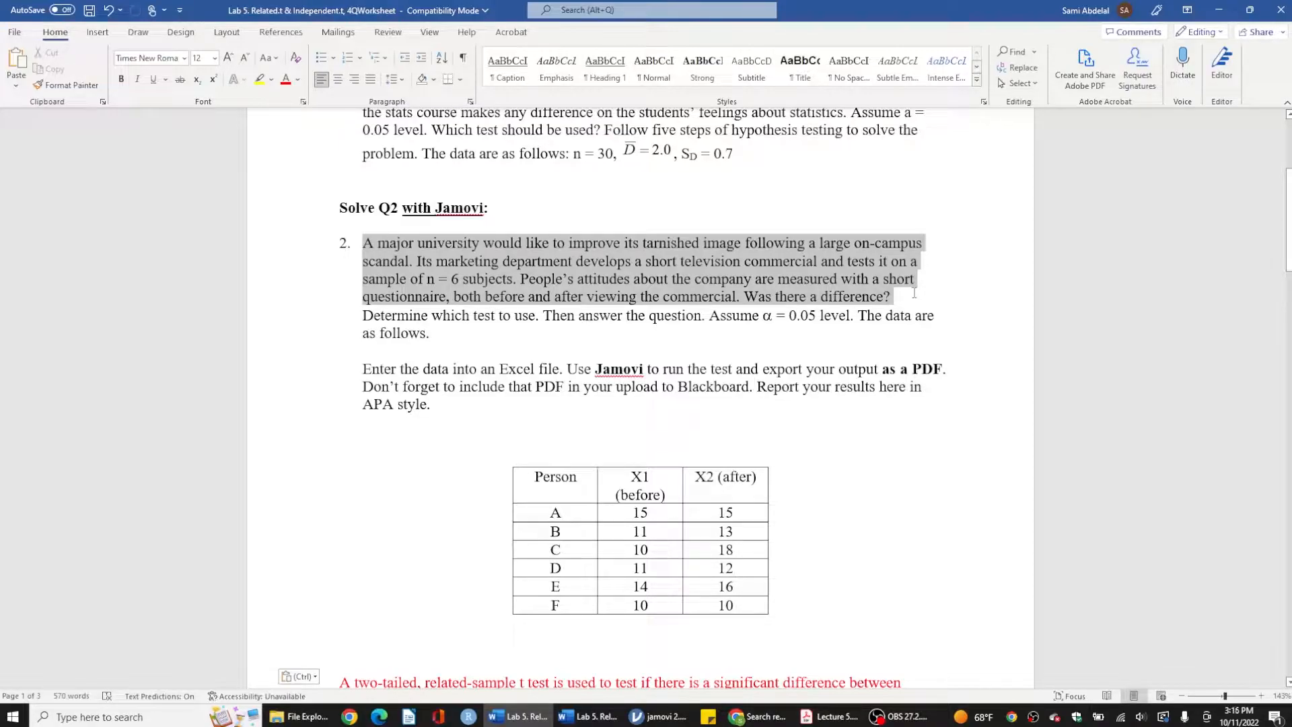
{"action": "left_click_drag", "start_coordinate": [914, 294], "coordinate": [913, 294]}
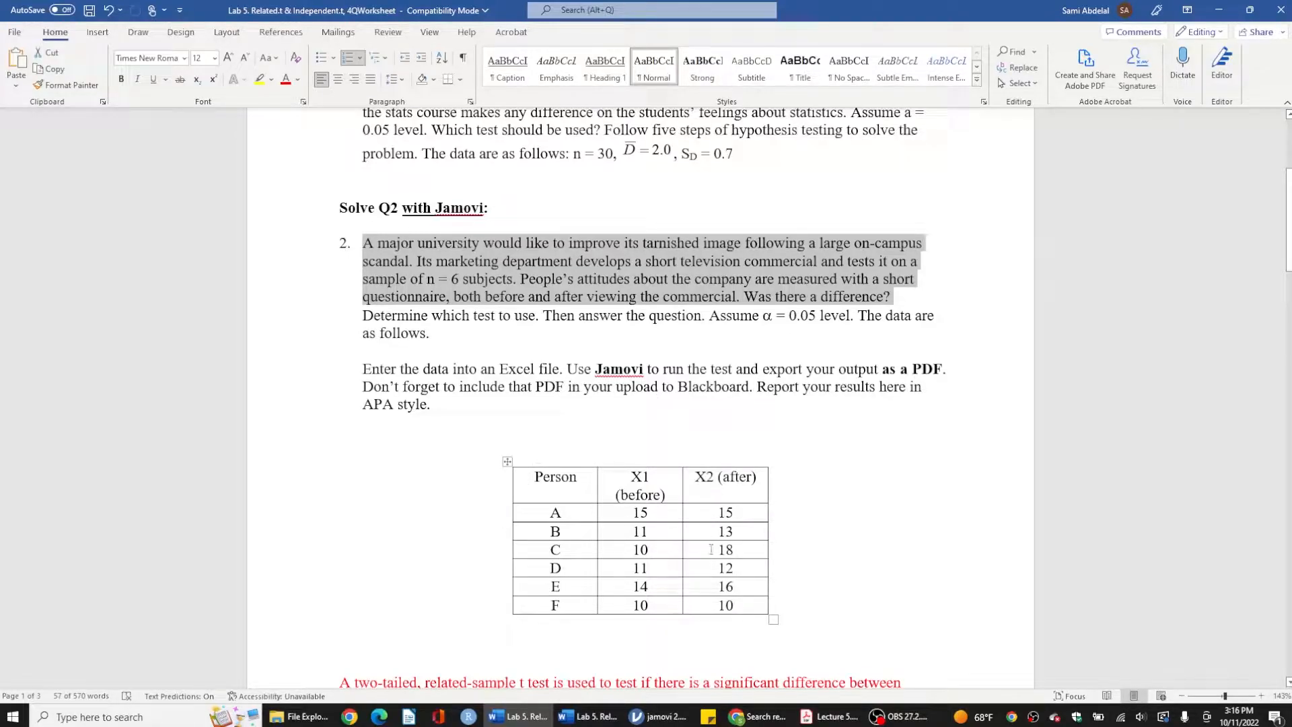
{"action": "left_click", "coordinate": [759, 304]}
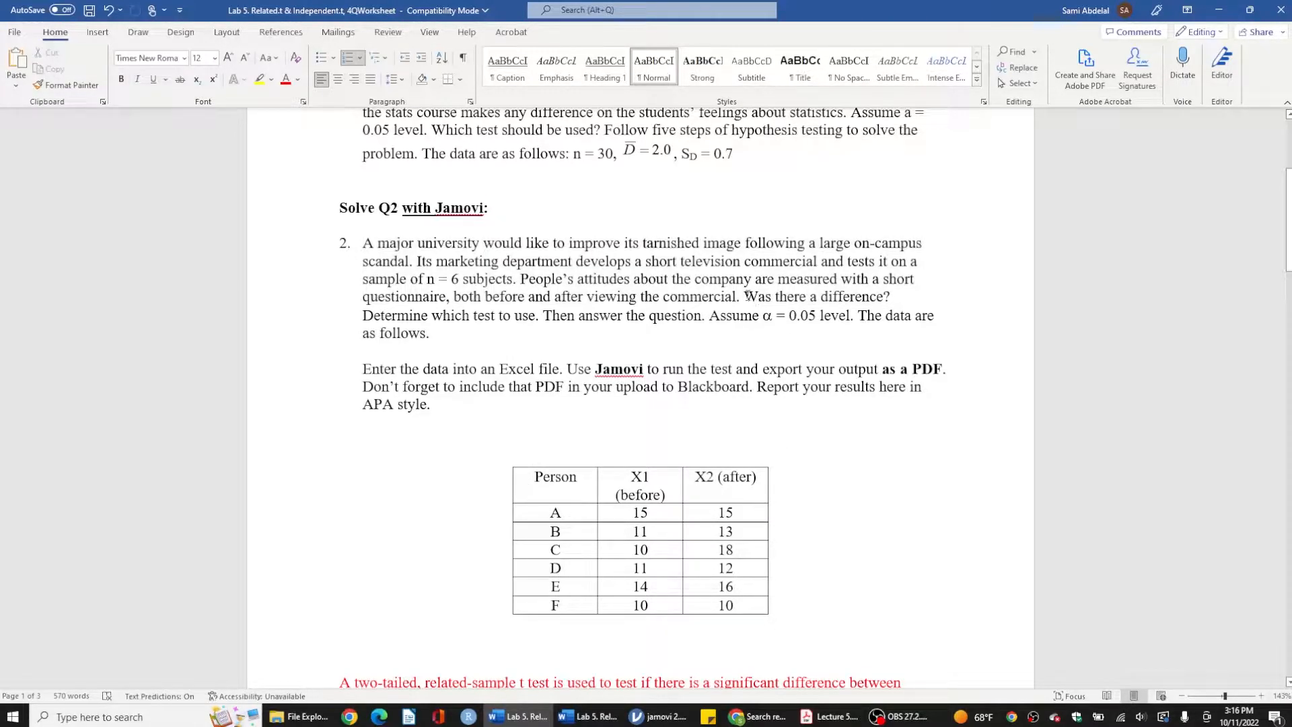
{"action": "left_click_drag", "start_coordinate": [743, 296], "coordinate": [900, 301]}
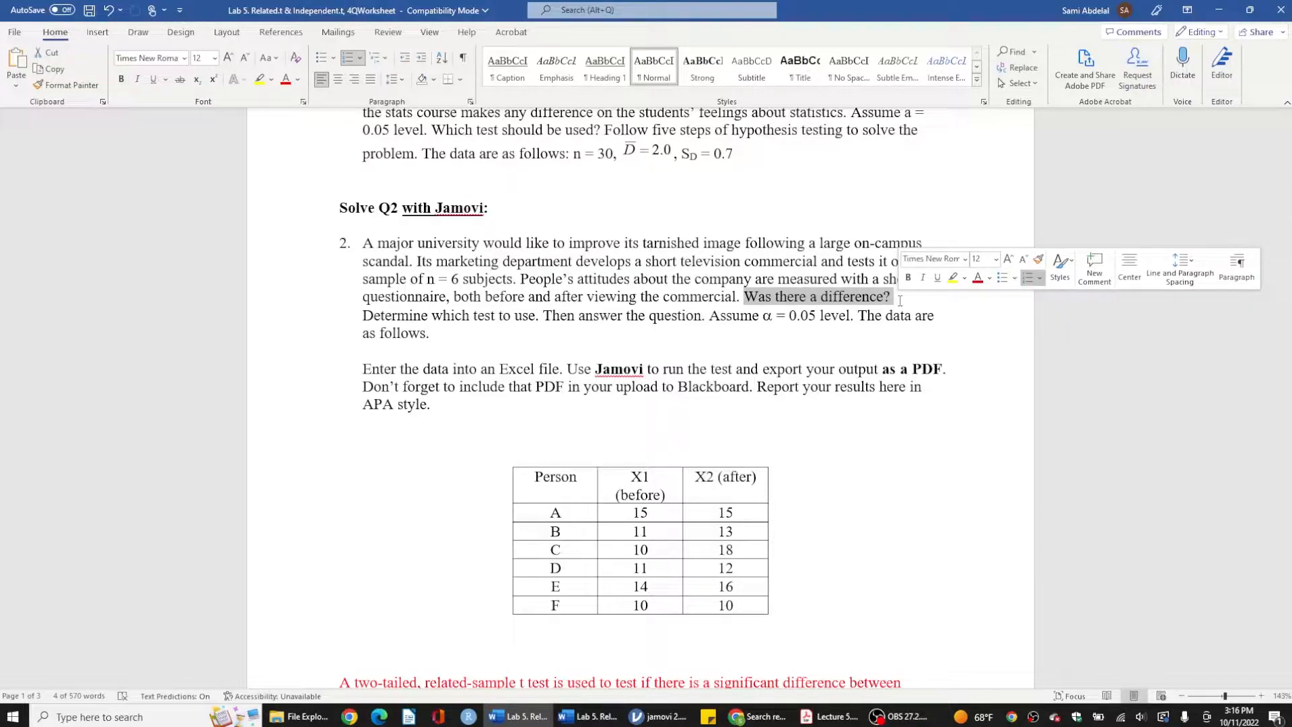
{"action": "left_click", "coordinate": [894, 301]}
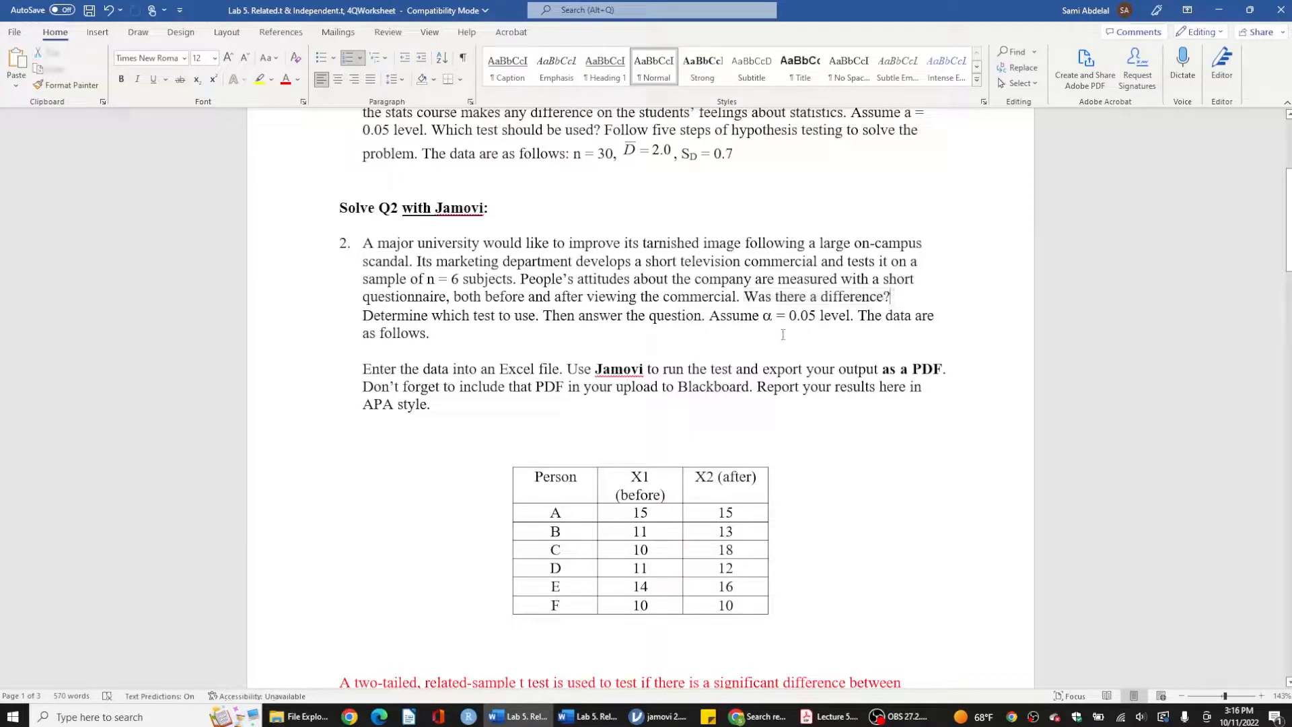
{"action": "left_click_drag", "start_coordinate": [712, 317], "coordinate": [819, 318]}
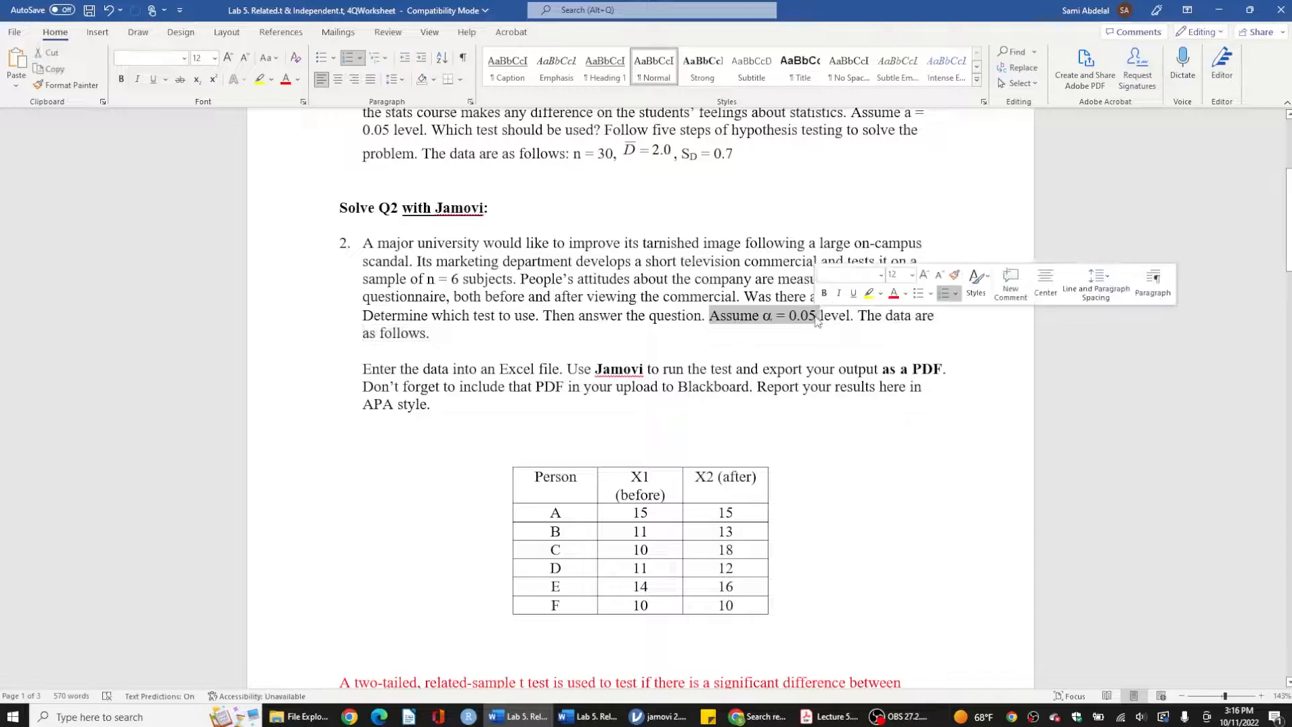
{"action": "scroll", "coordinate": [677, 567], "scroll_direction": "up", "scroll_amount": 1}
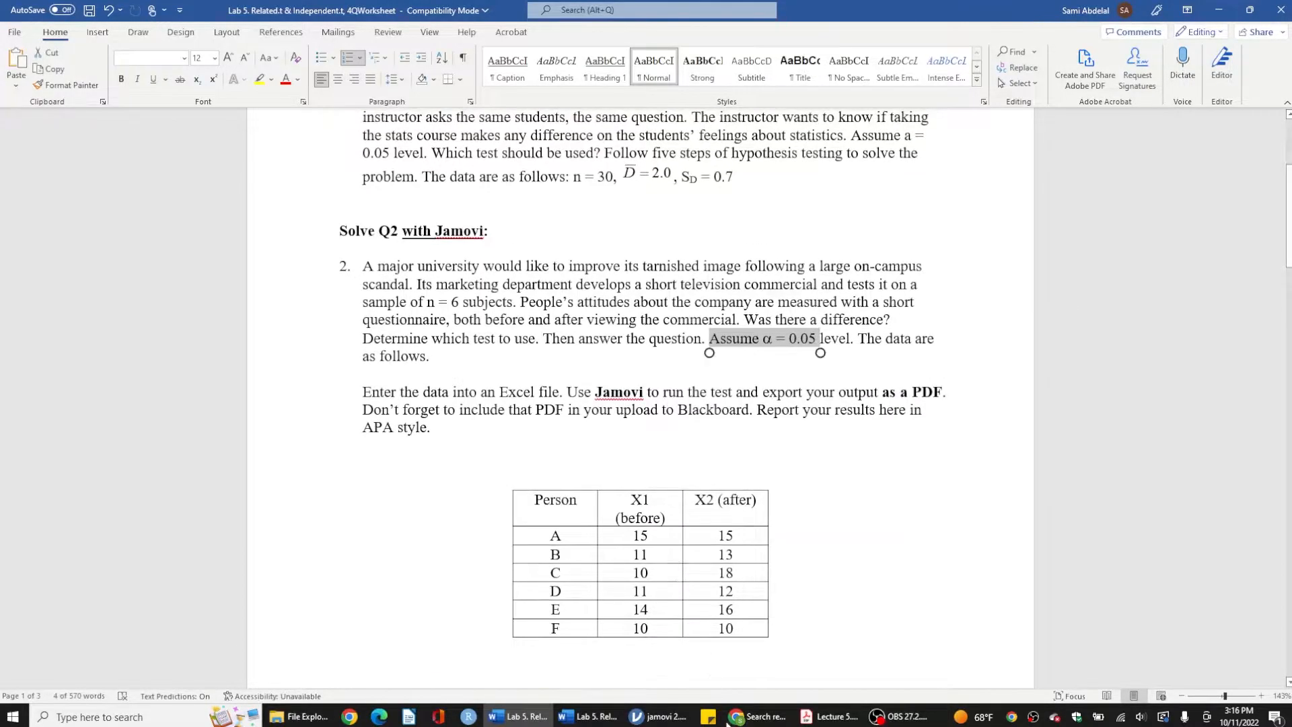
Switch to the untitled jamovi window and hide the new-variable options above the empty data sheet
{"action": "left_click", "coordinate": [639, 720]}
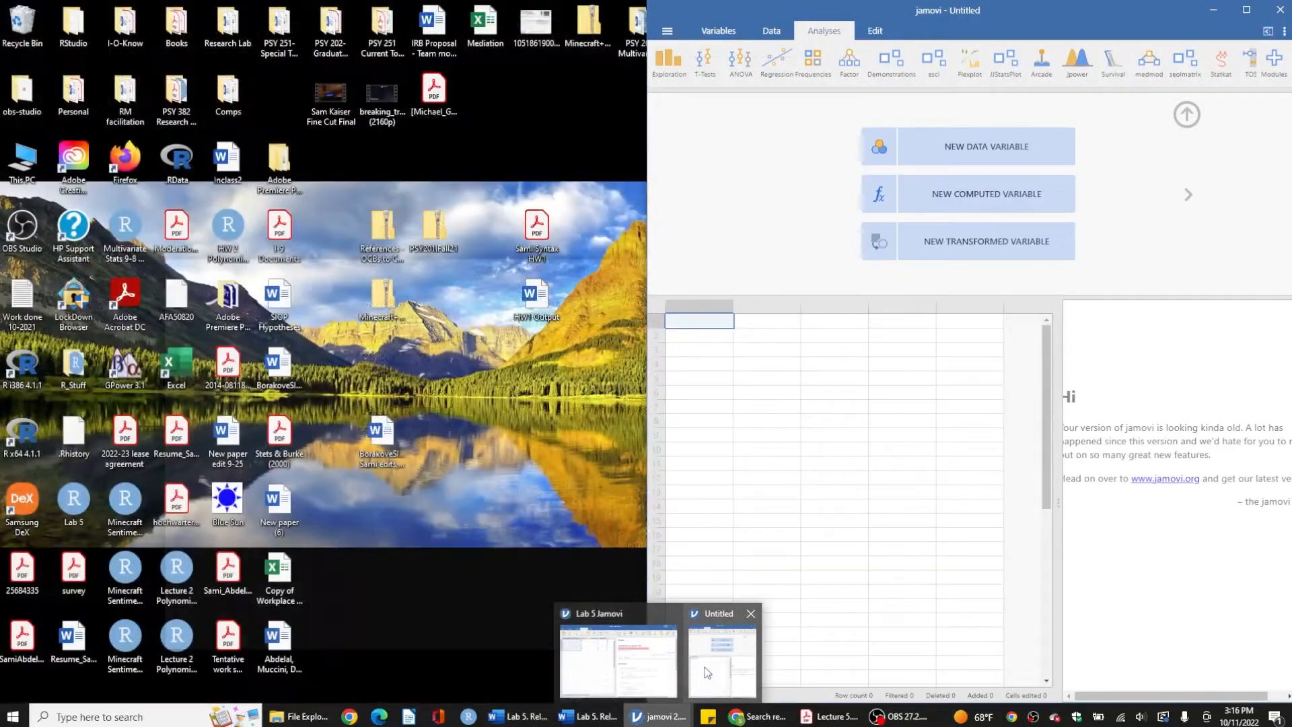
{"action": "left_click", "coordinate": [722, 663]}
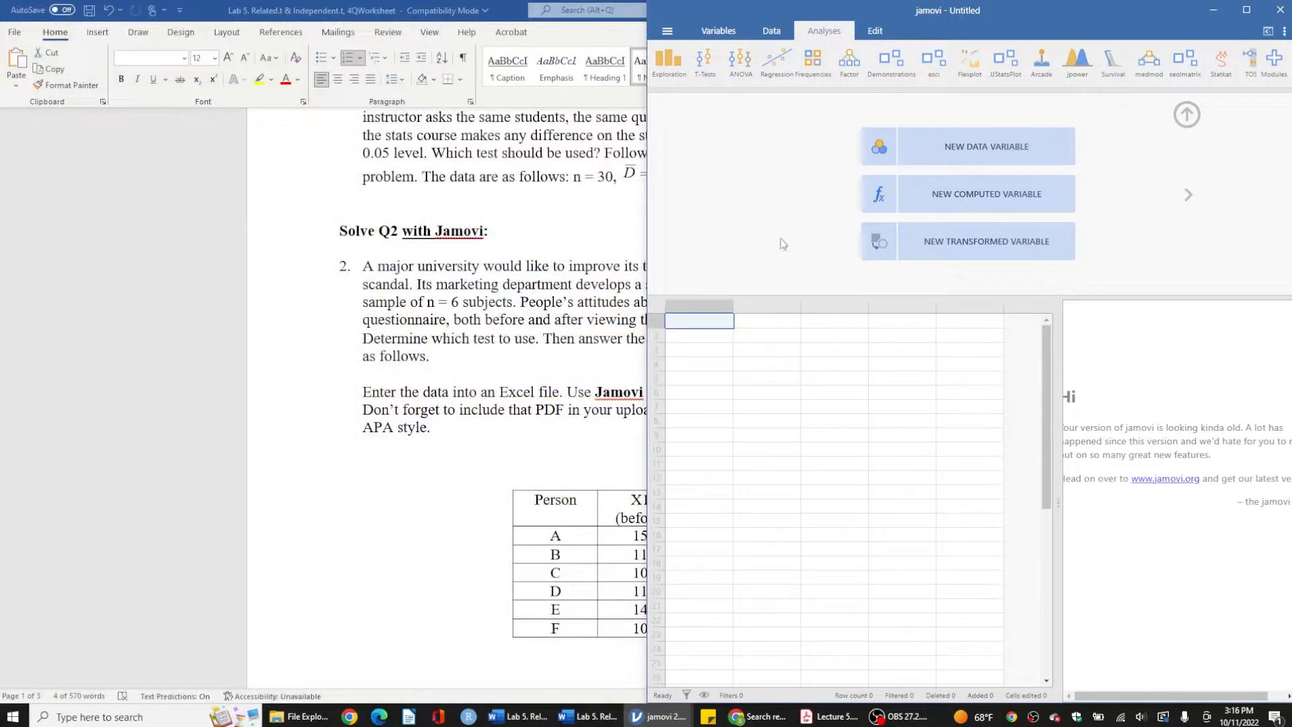
{"action": "left_click", "coordinate": [1189, 116]}
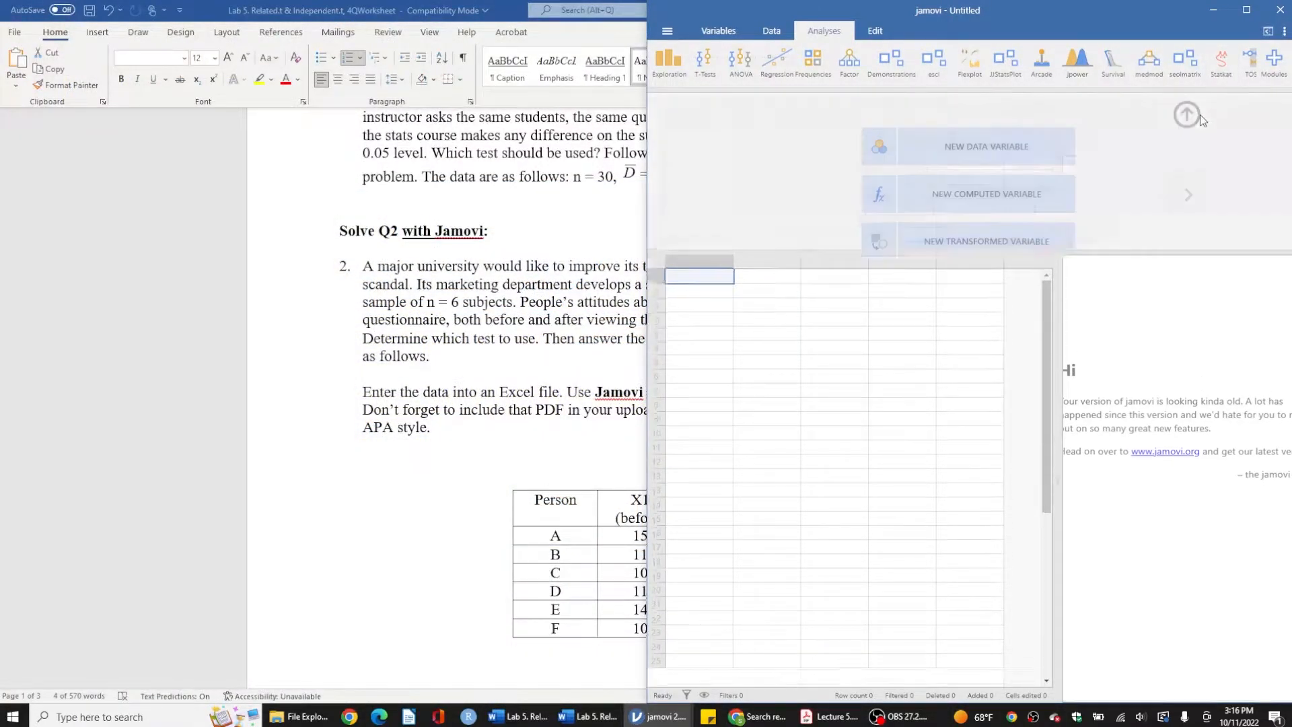
Import the Excel data file Lab5Rel&IndttestsQ2 from the Lab 5 folder
{"action": "left_click", "coordinate": [668, 33]}
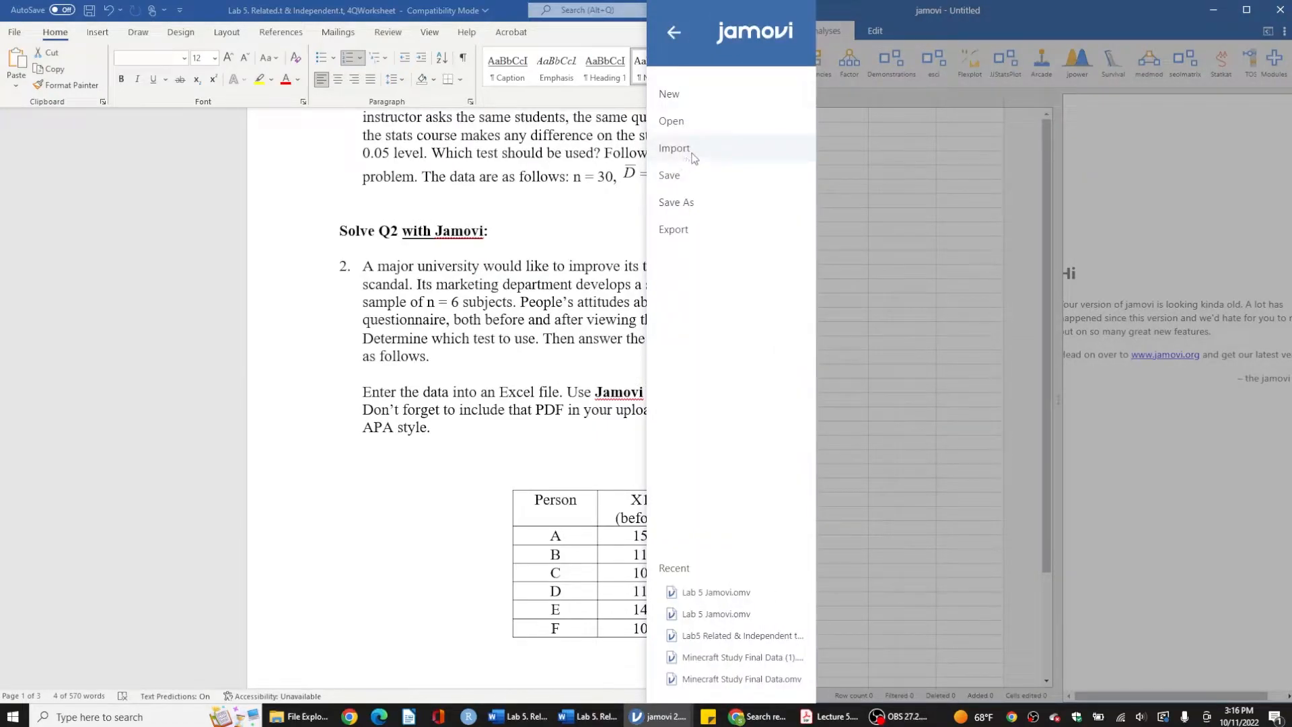
{"action": "left_click", "coordinate": [693, 157]}
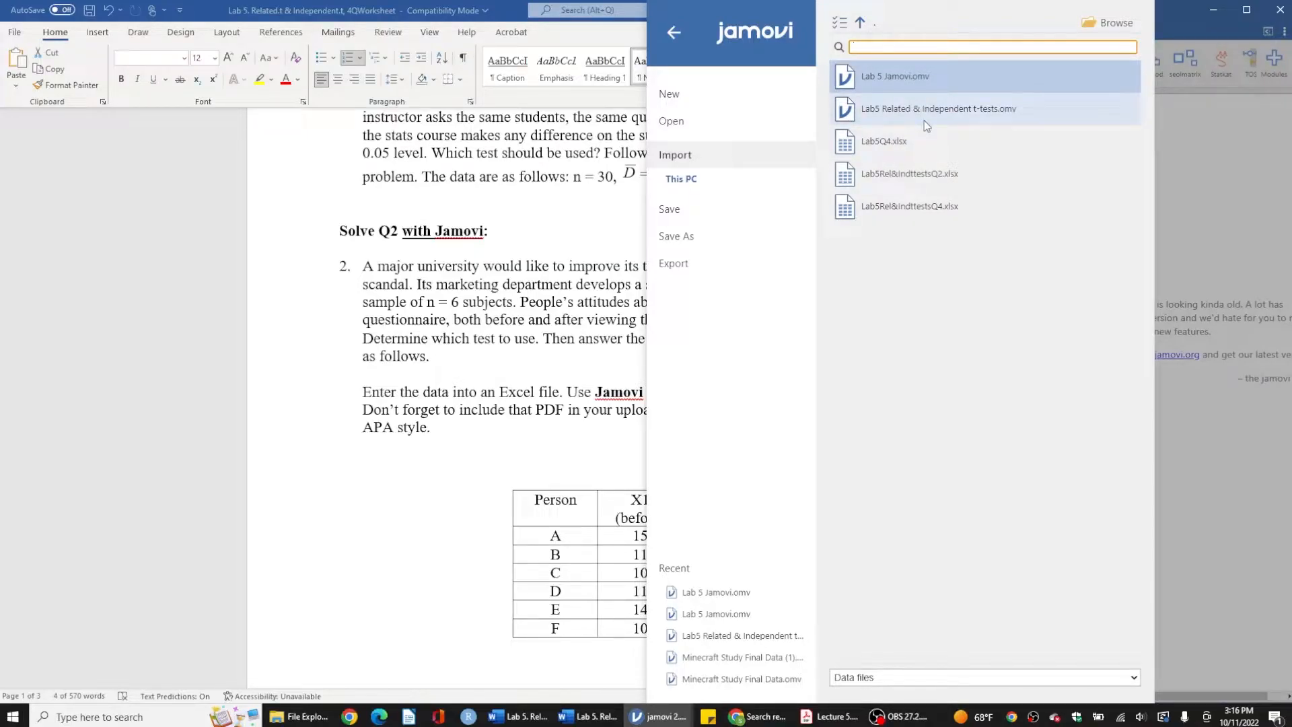
{"action": "left_click", "coordinate": [1074, 26]}
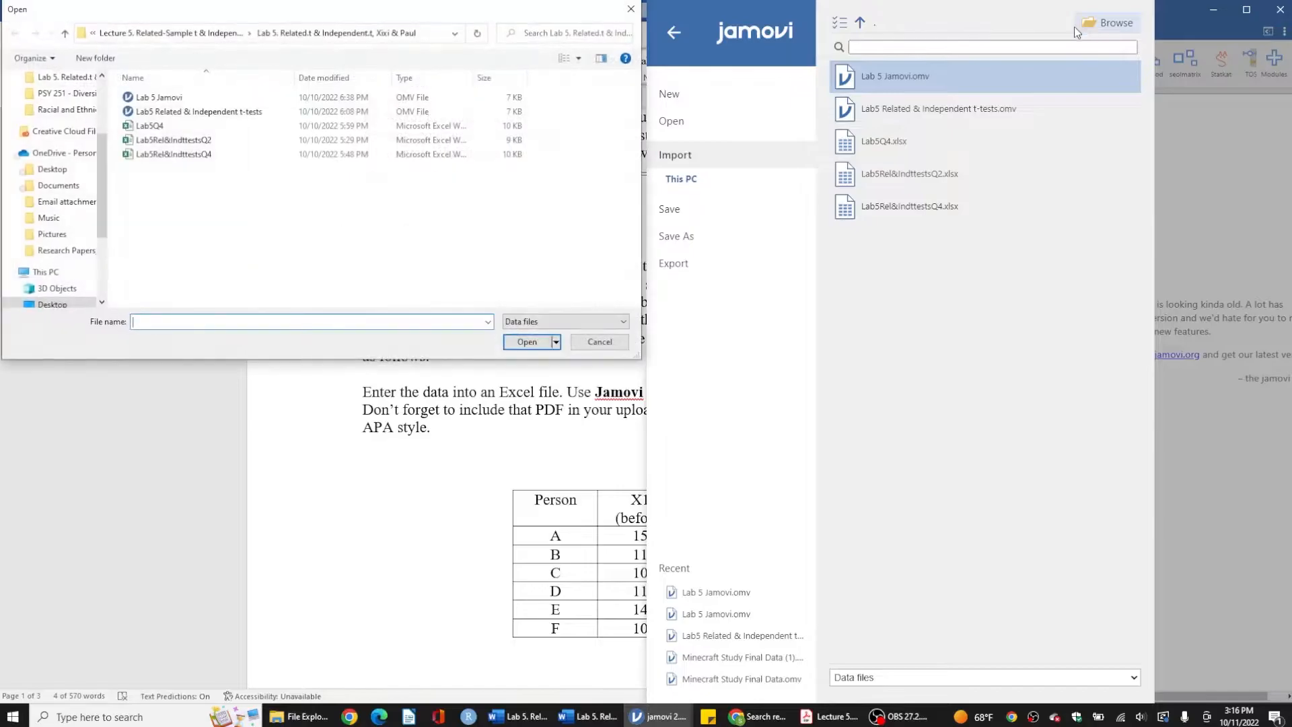
{"action": "left_click", "coordinate": [244, 141]}
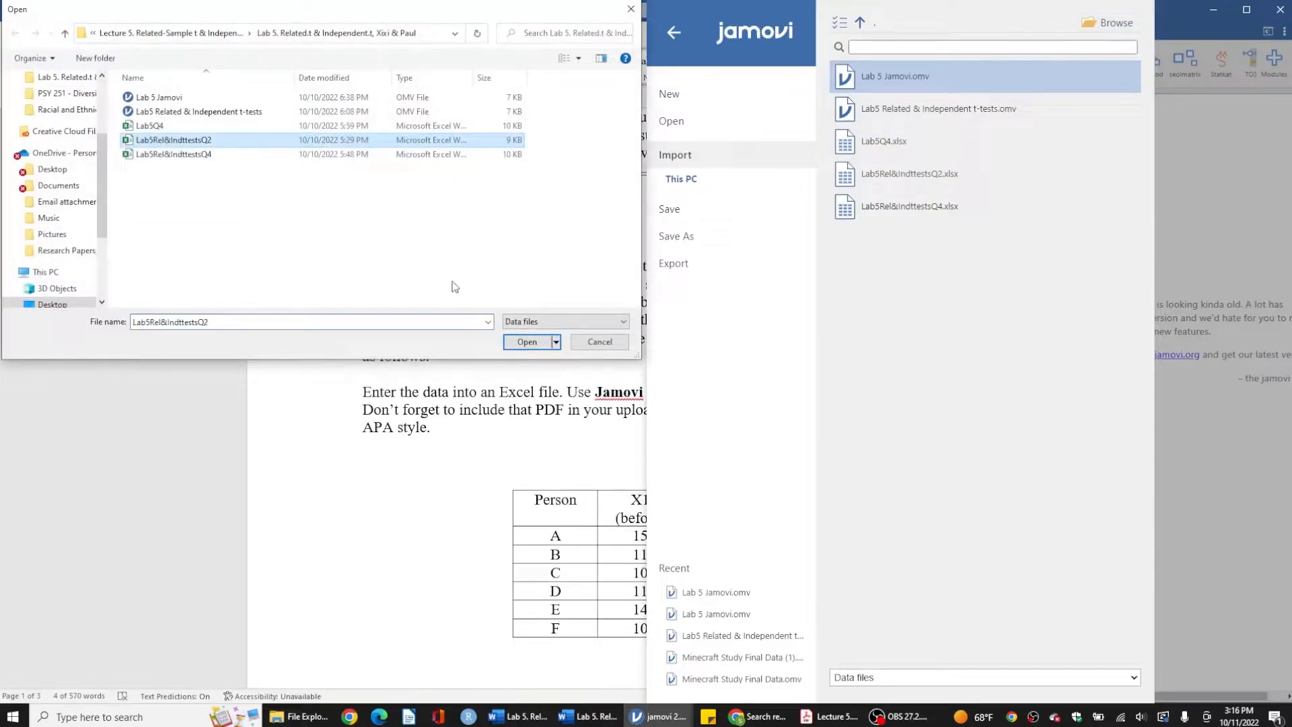
{"action": "left_click", "coordinate": [519, 342]}
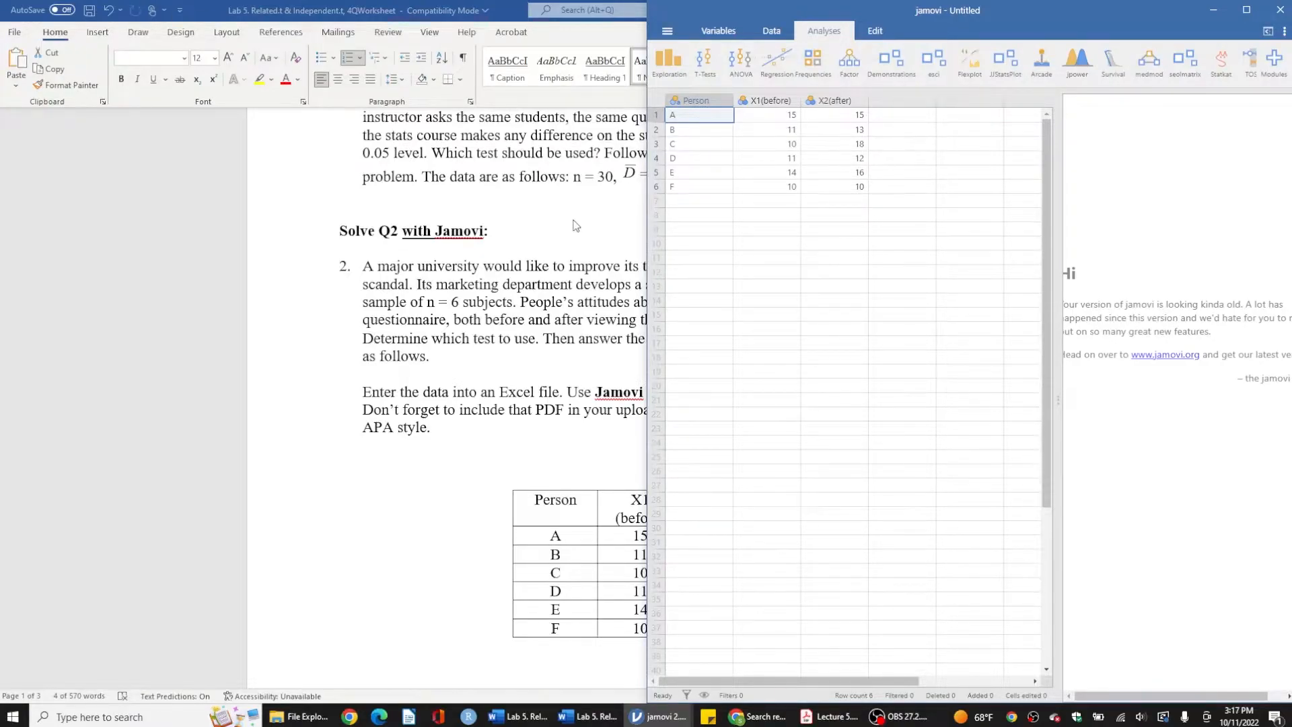
Dock the Word worksheet beside the jamovi window so that question 2 and its data table are in view
{"action": "scroll", "coordinate": [575, 226], "scroll_direction": "down", "scroll_amount": 2}
{"action": "left_click_drag", "start_coordinate": [435, 6], "coordinate": [1, 47]}
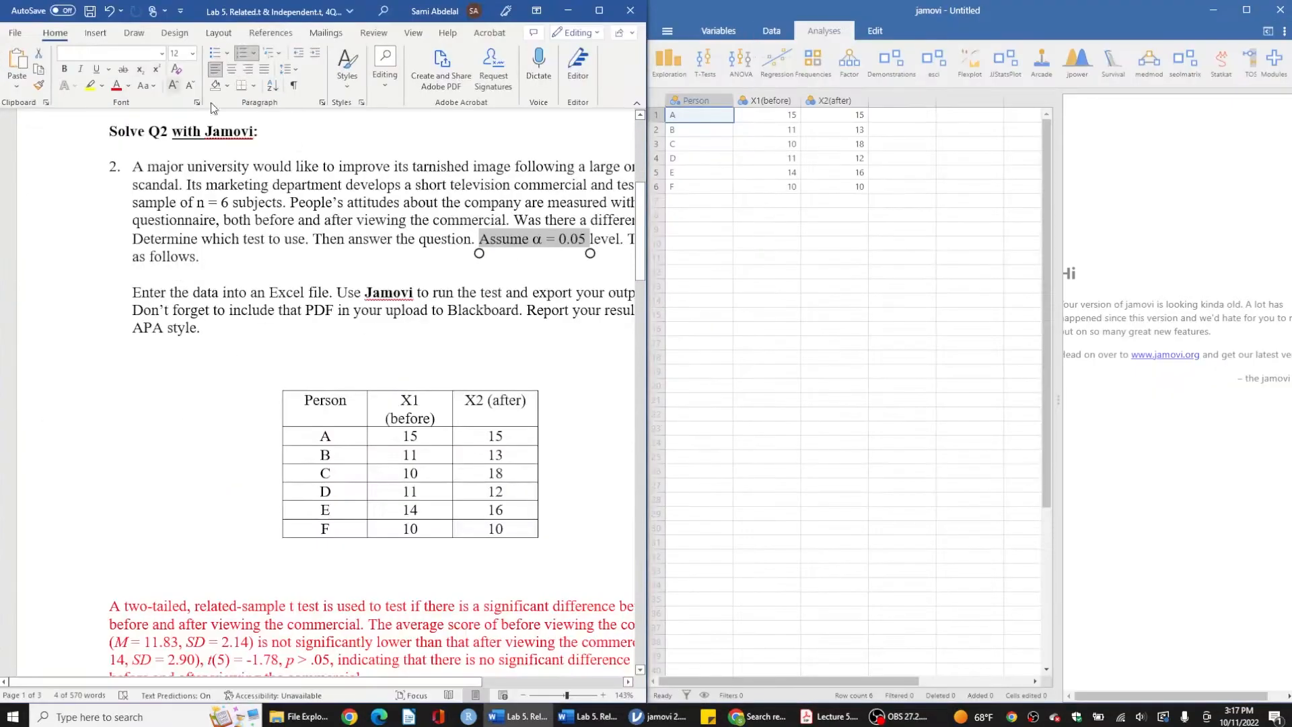
{"action": "scroll", "coordinate": [370, 298], "scroll_direction": "up", "scroll_amount": 2}
{"action": "scroll", "coordinate": [370, 298], "scroll_direction": "right", "scroll_amount": 2}
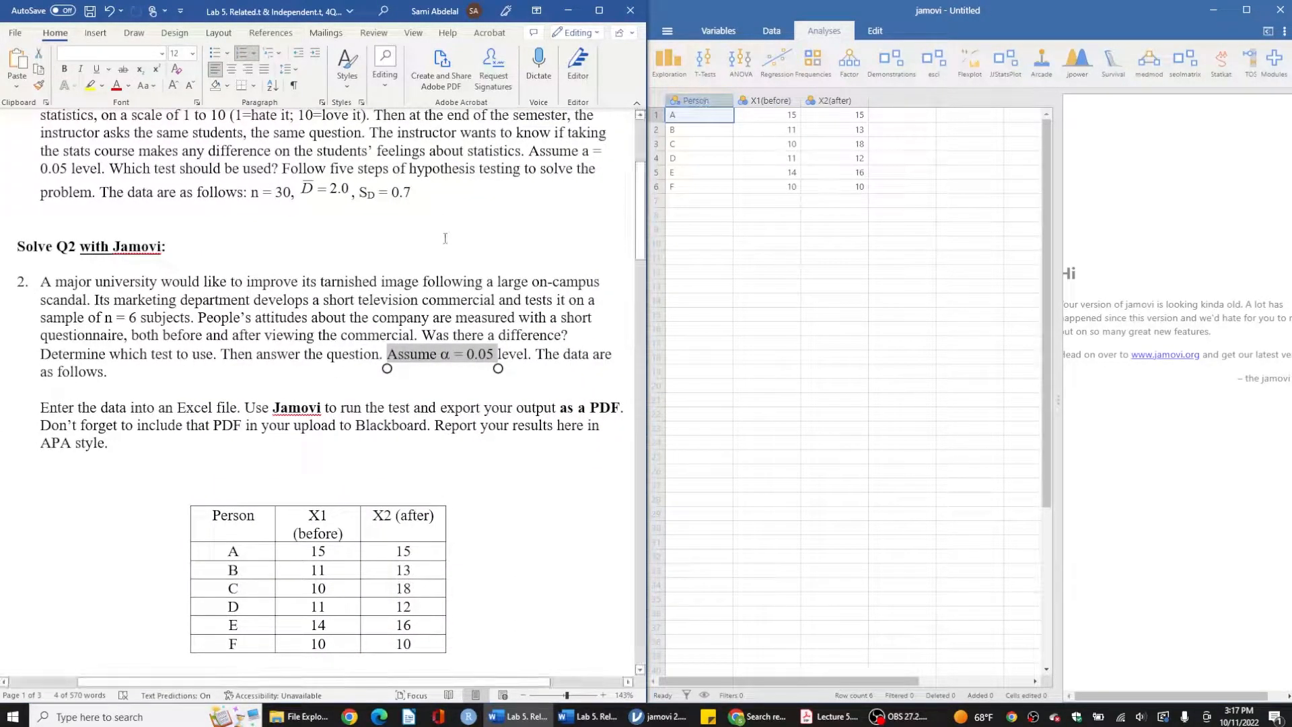
Inspect the imported X1(before) and X2(after) columns and show the variable settings of the Person column
{"action": "left_click", "coordinate": [664, 115]}
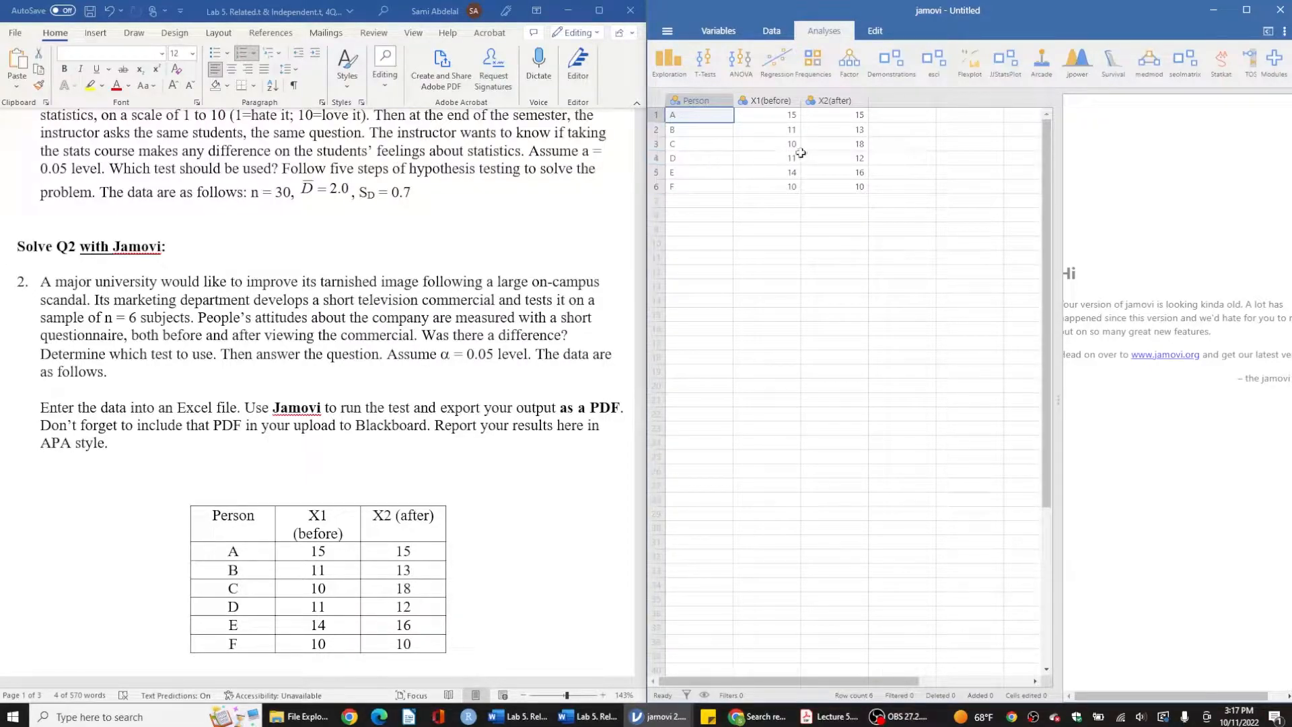
{"action": "left_click", "coordinate": [782, 101]}
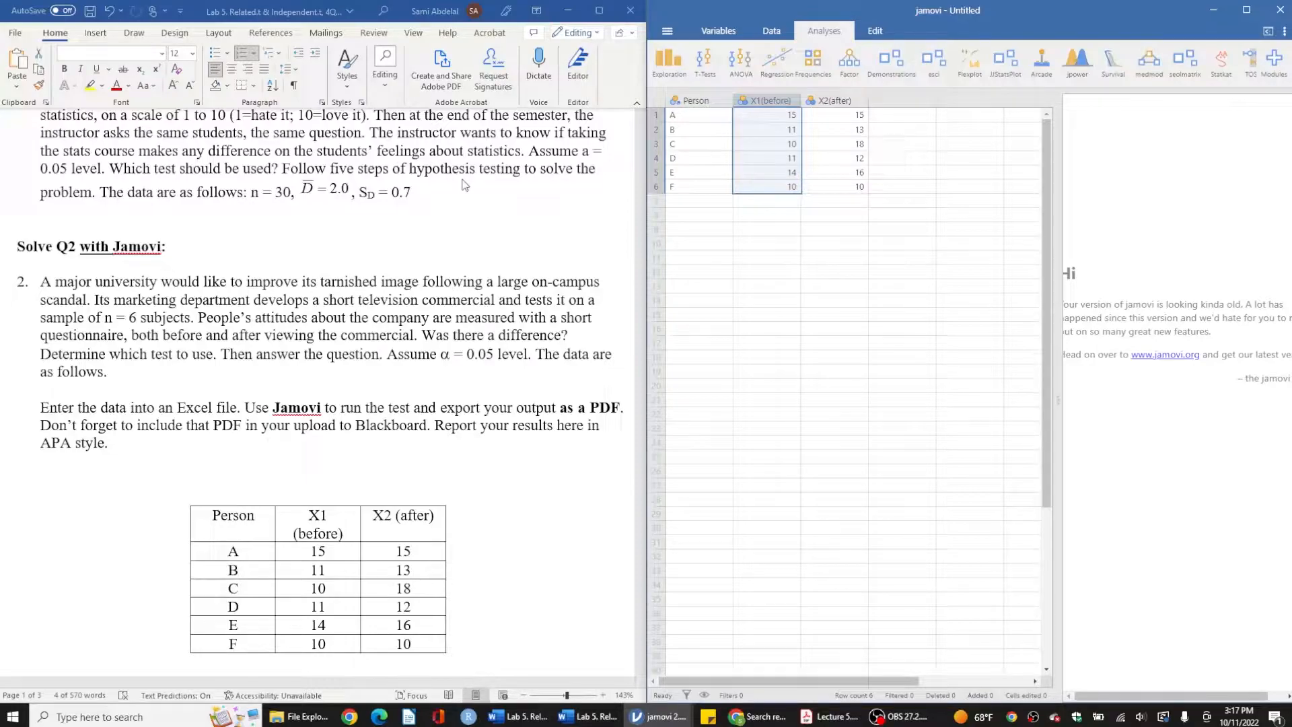
{"action": "left_click", "coordinate": [835, 100]}
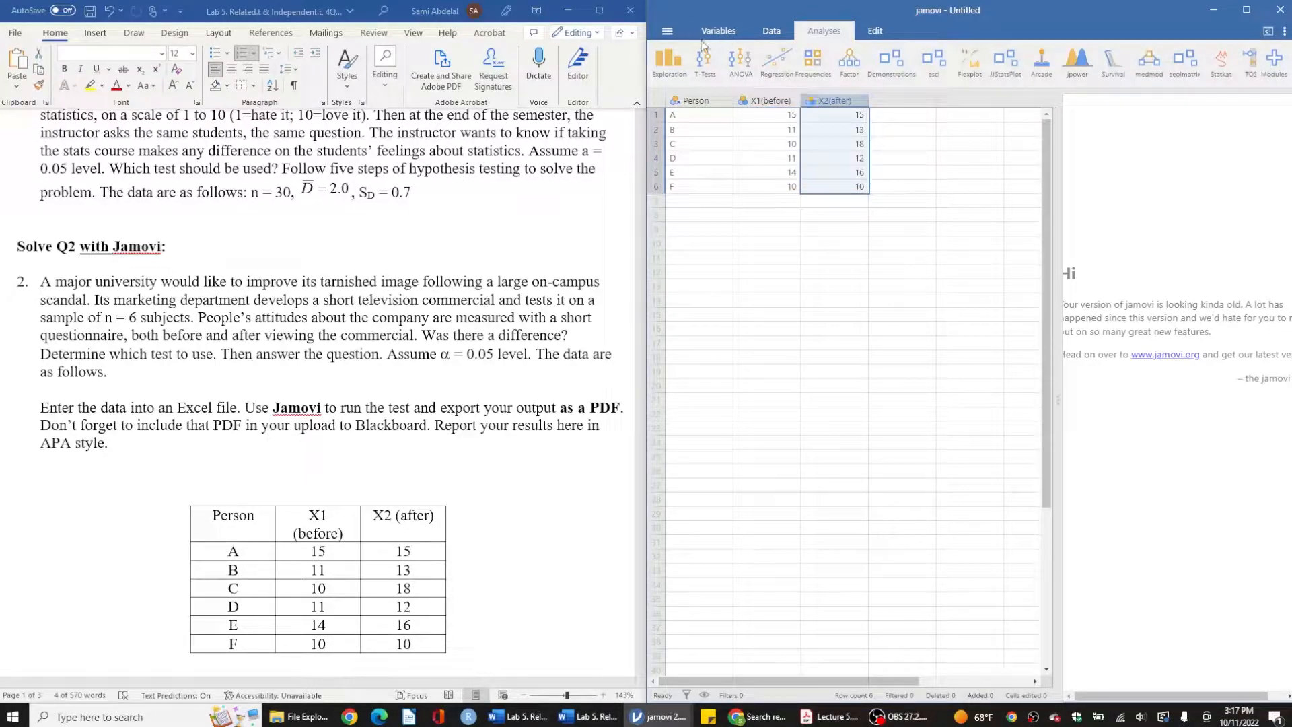
{"action": "double_click", "coordinate": [713, 102]}
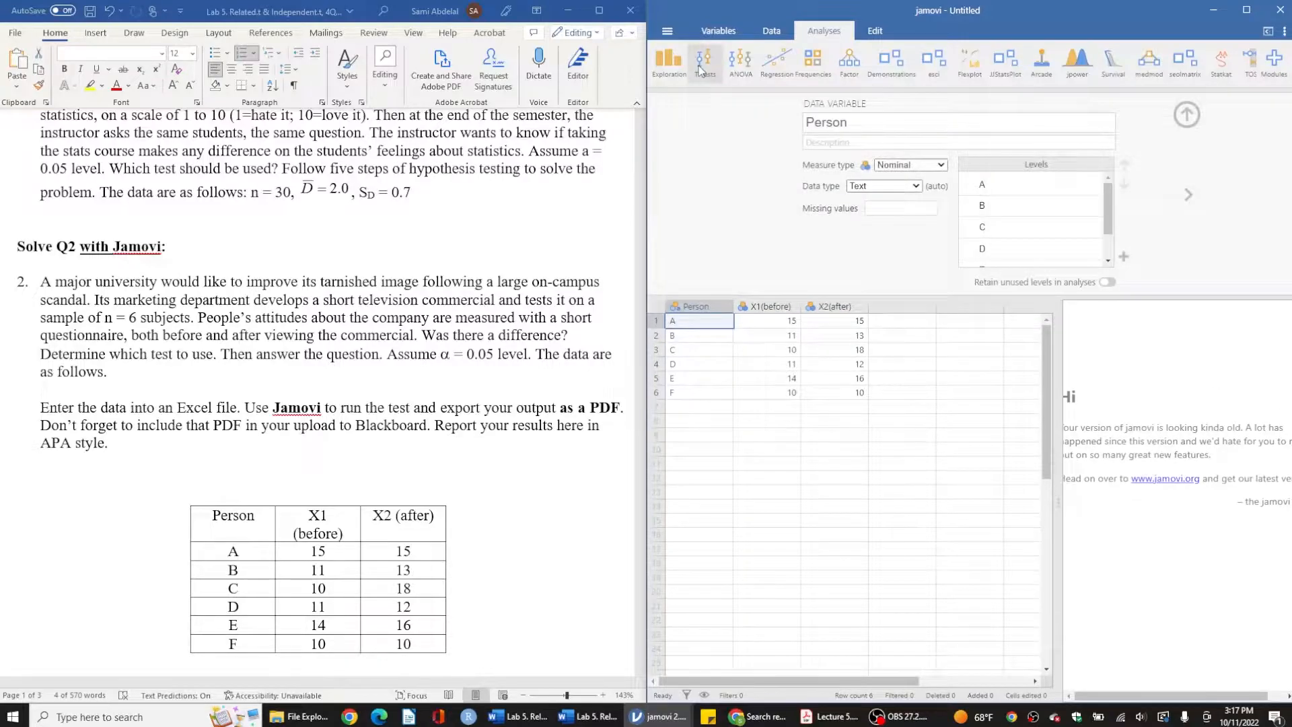
Set up a Paired Samples T-Test with X1(before) and X2(after) as the paired variables
{"action": "left_click", "coordinate": [700, 70]}
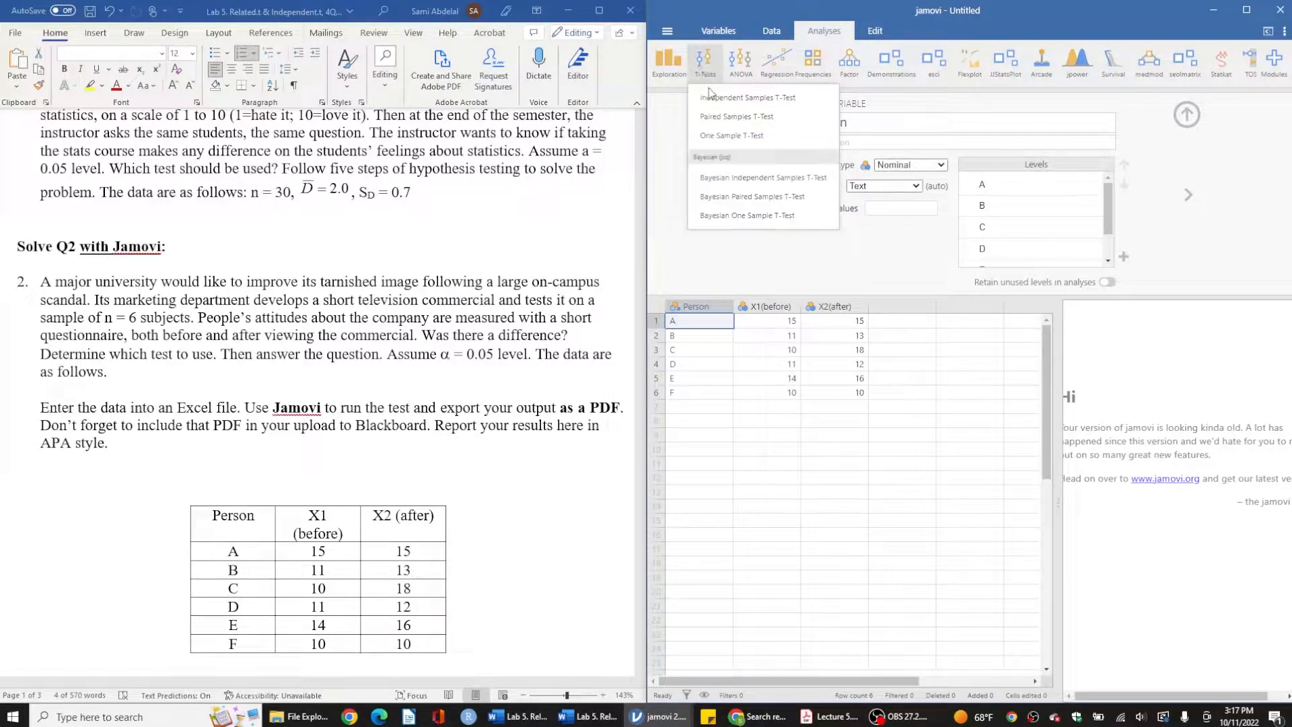
{"action": "scroll", "coordinate": [482, 192], "scroll_direction": "up", "scroll_amount": 5}
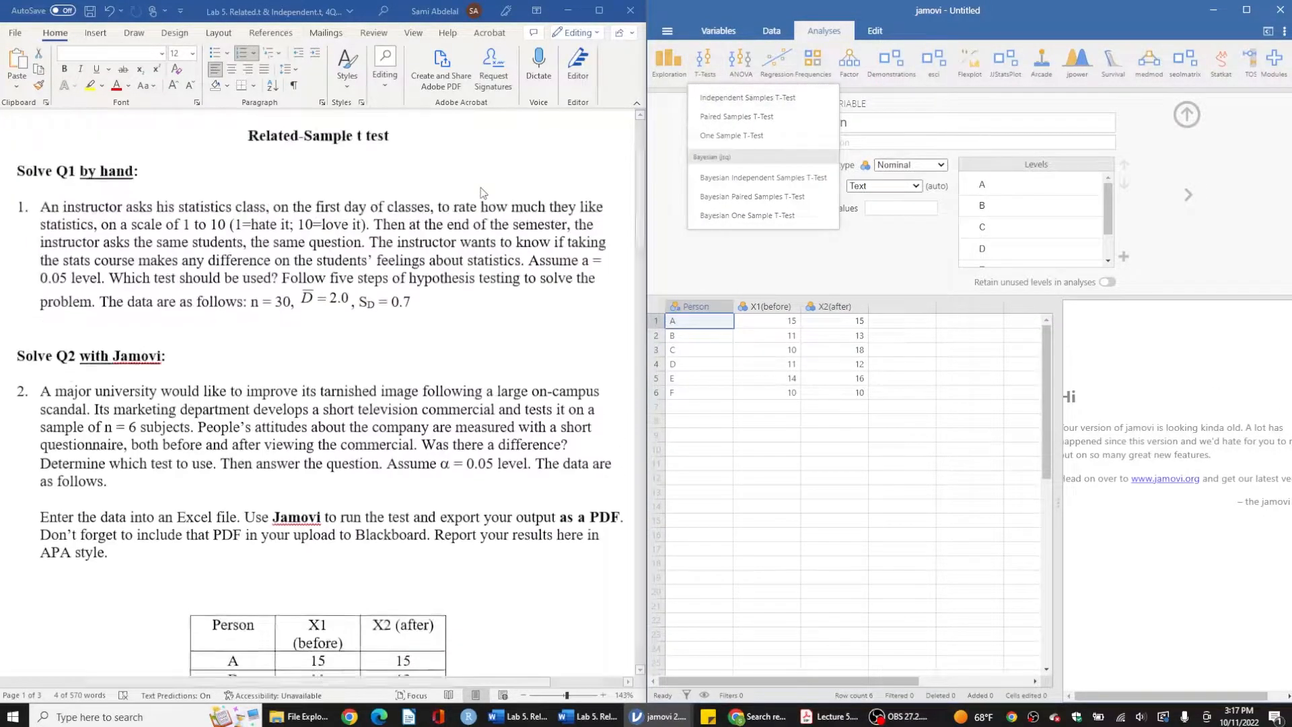
{"action": "scroll", "coordinate": [481, 192], "scroll_direction": "down", "scroll_amount": 4}
{"action": "scroll", "coordinate": [481, 192], "scroll_direction": "down", "scroll_amount": 3}
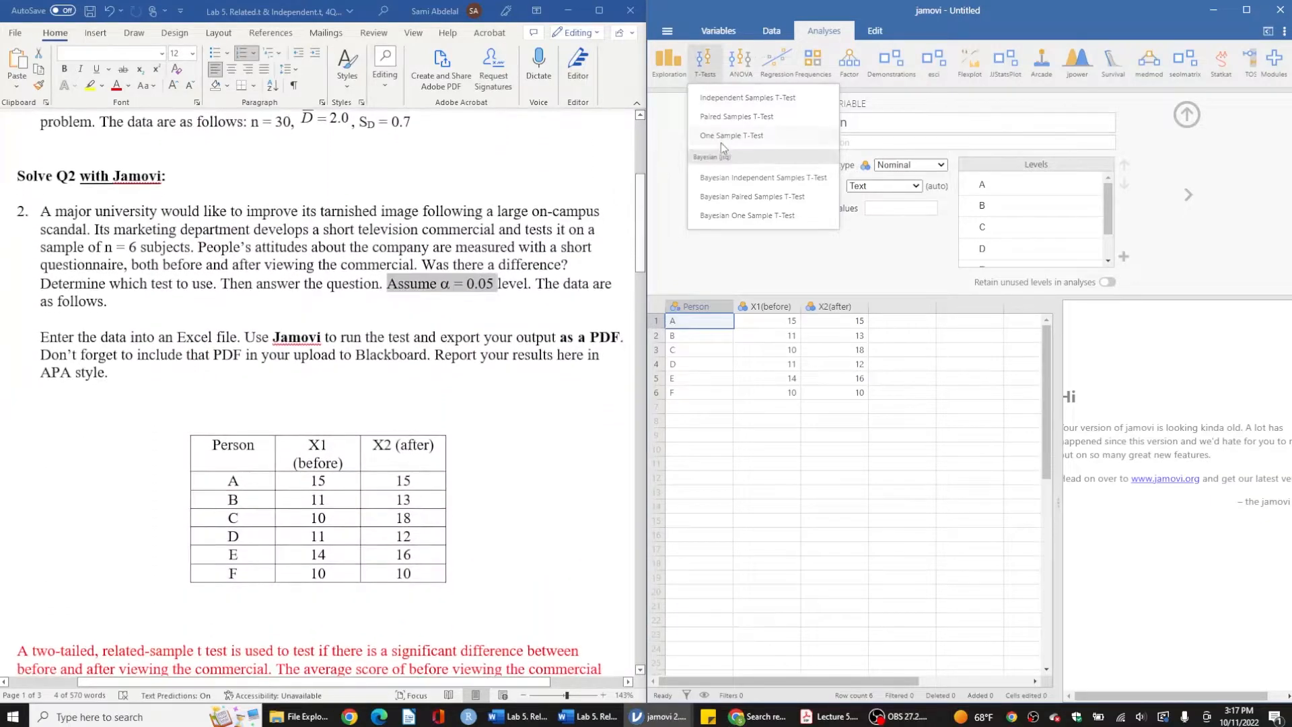
{"action": "left_click", "coordinate": [747, 118]}
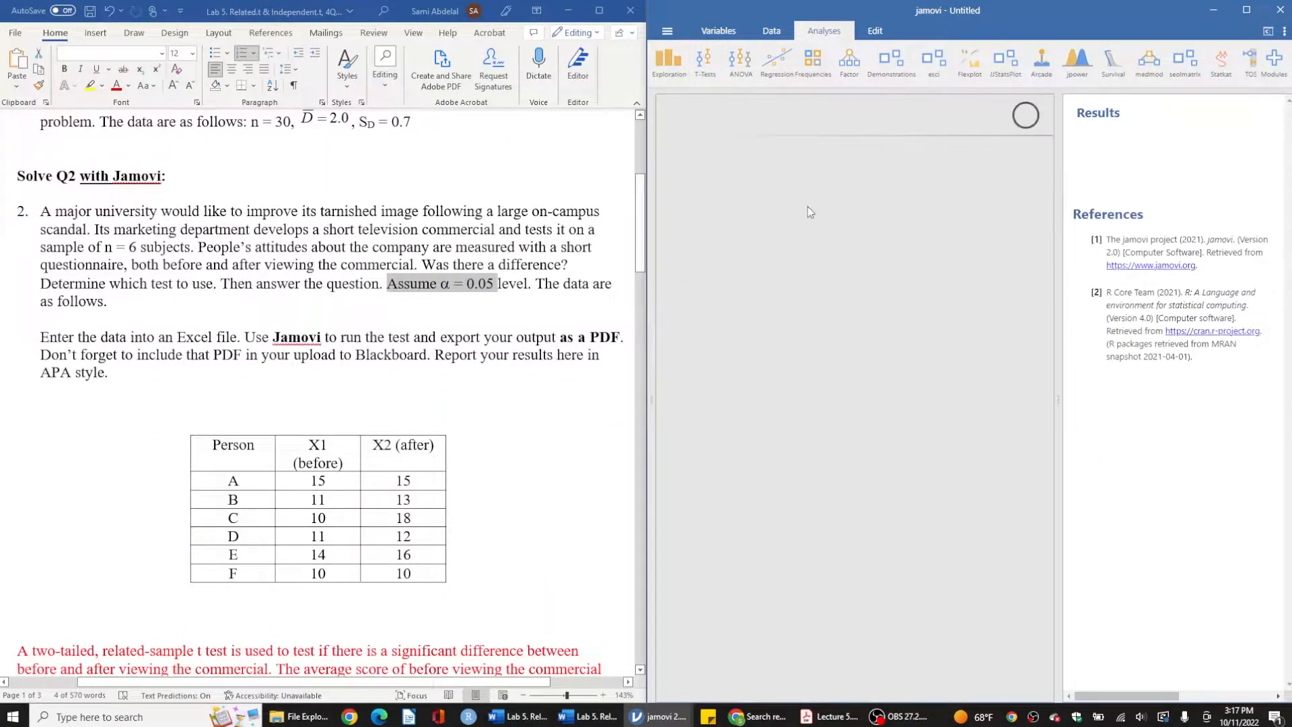
{"action": "left_click", "coordinate": [745, 156]}
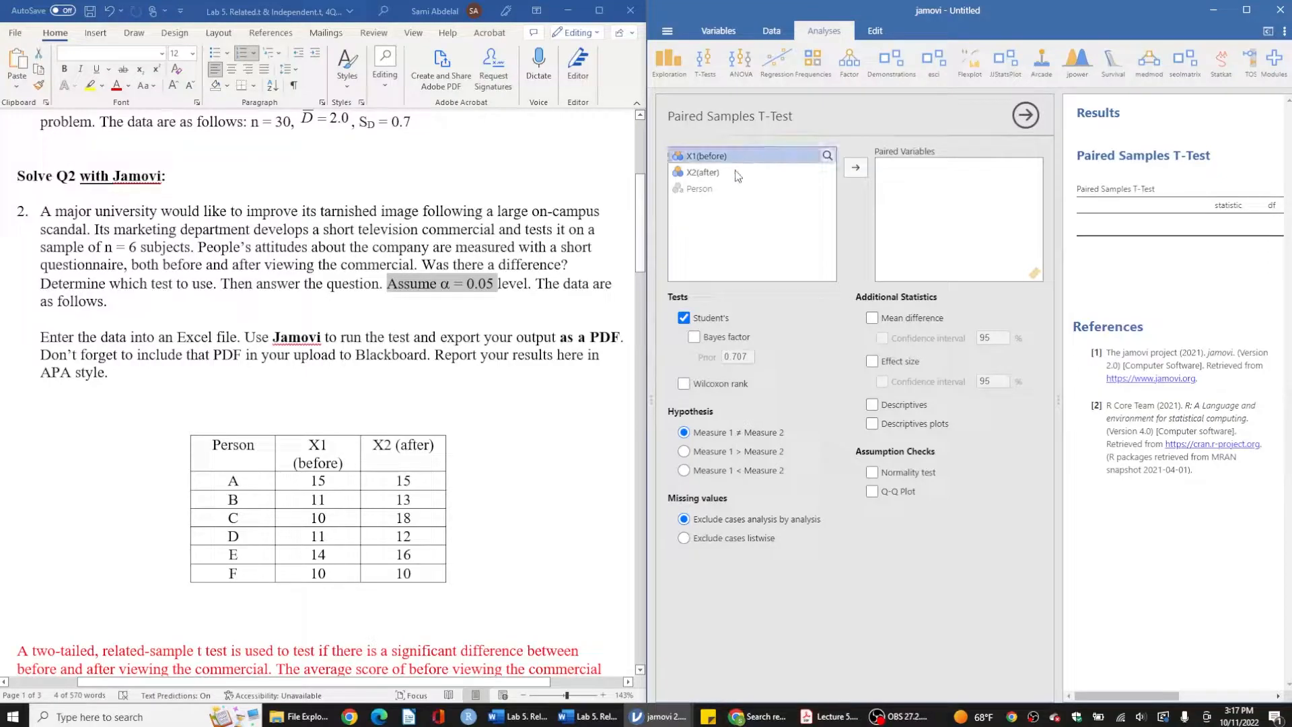
{"action": "left_click", "coordinate": [735, 173], "text": "shift"}
{"action": "left_click", "coordinate": [859, 168]}
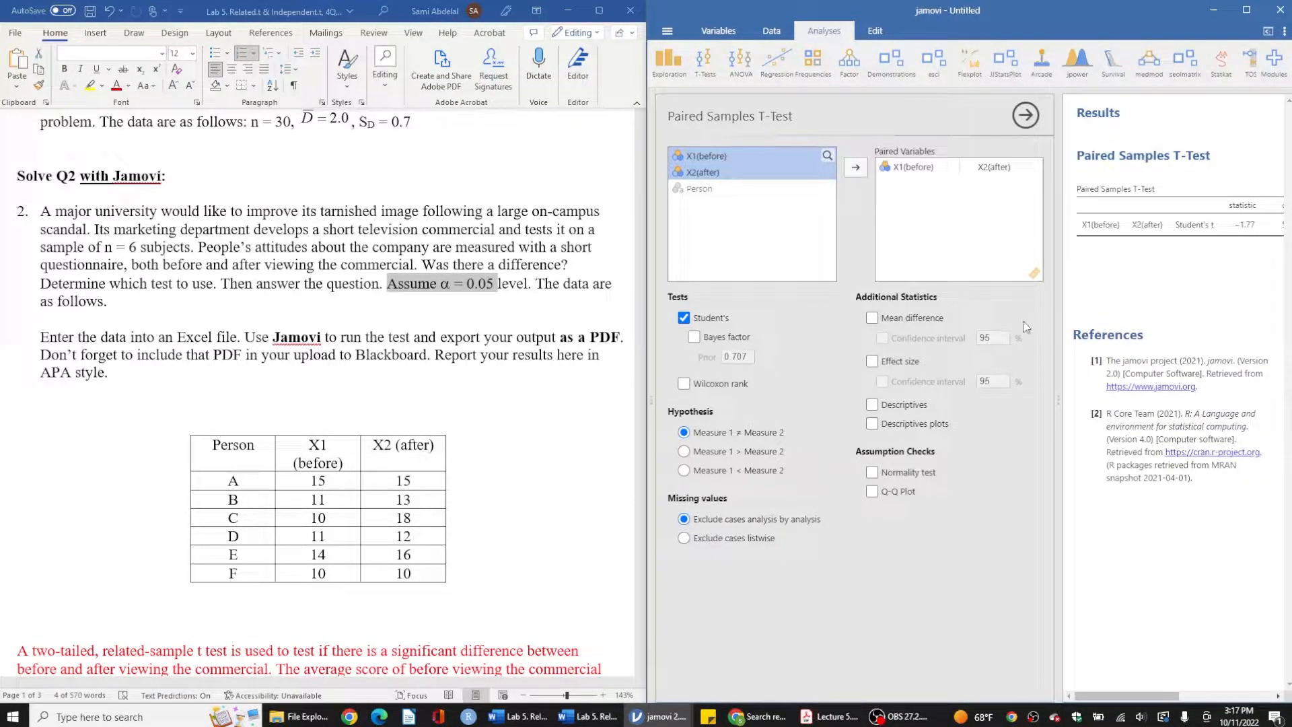
Add the mean difference with its 95% confidence interval, descriptives and the normality test to the paired t test
{"action": "left_click", "coordinate": [871, 318]}
{"action": "left_click", "coordinate": [882, 339]}
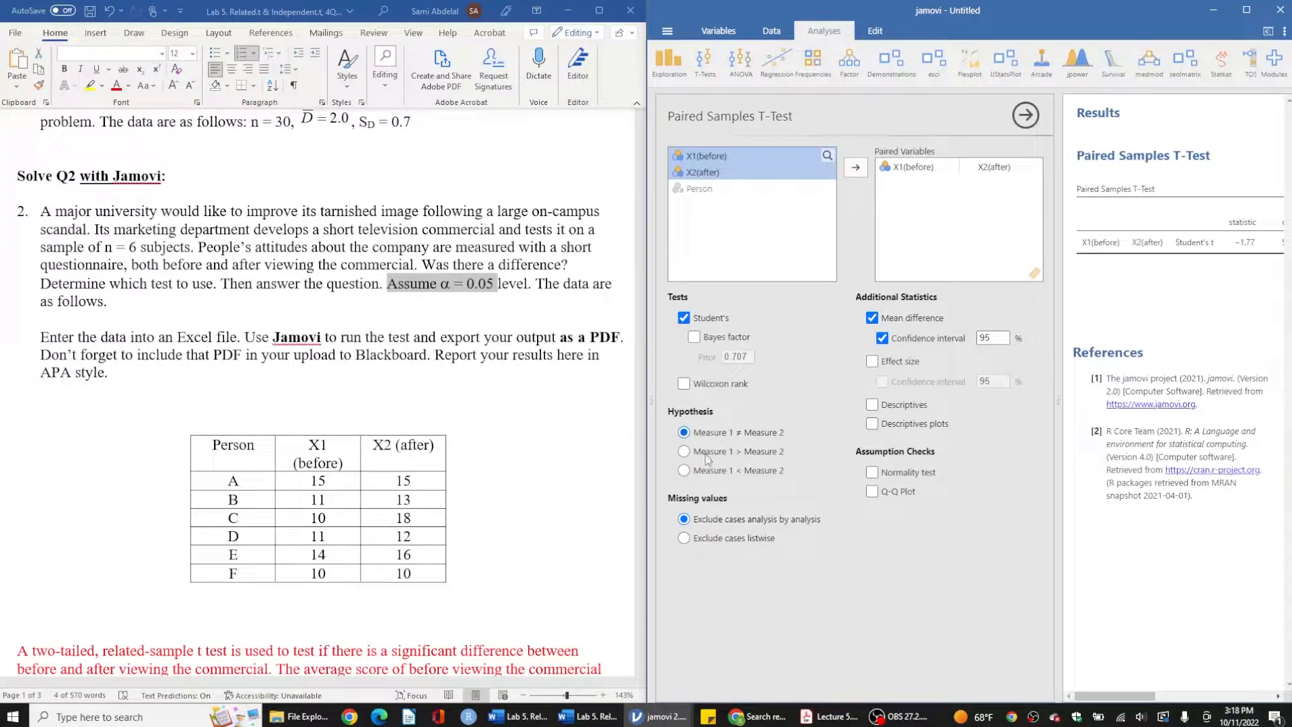
{"action": "left_click", "coordinate": [872, 406]}
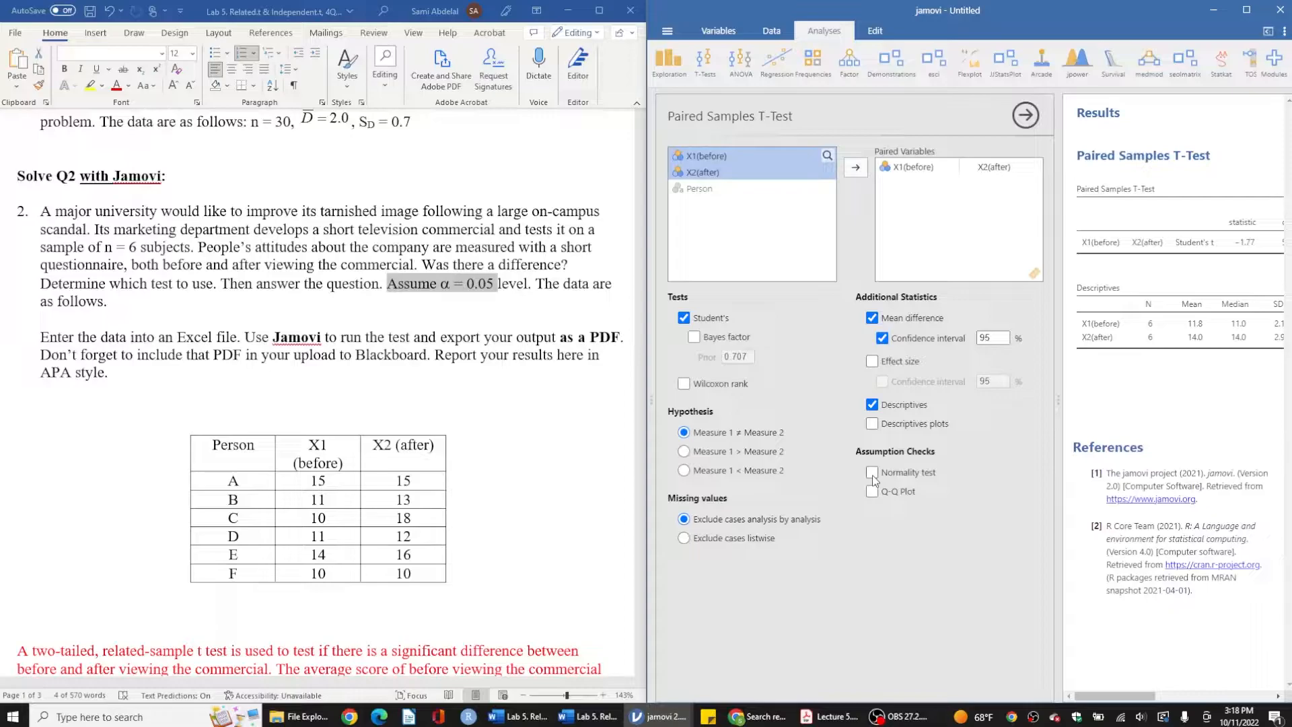
{"action": "left_click", "coordinate": [873, 473]}
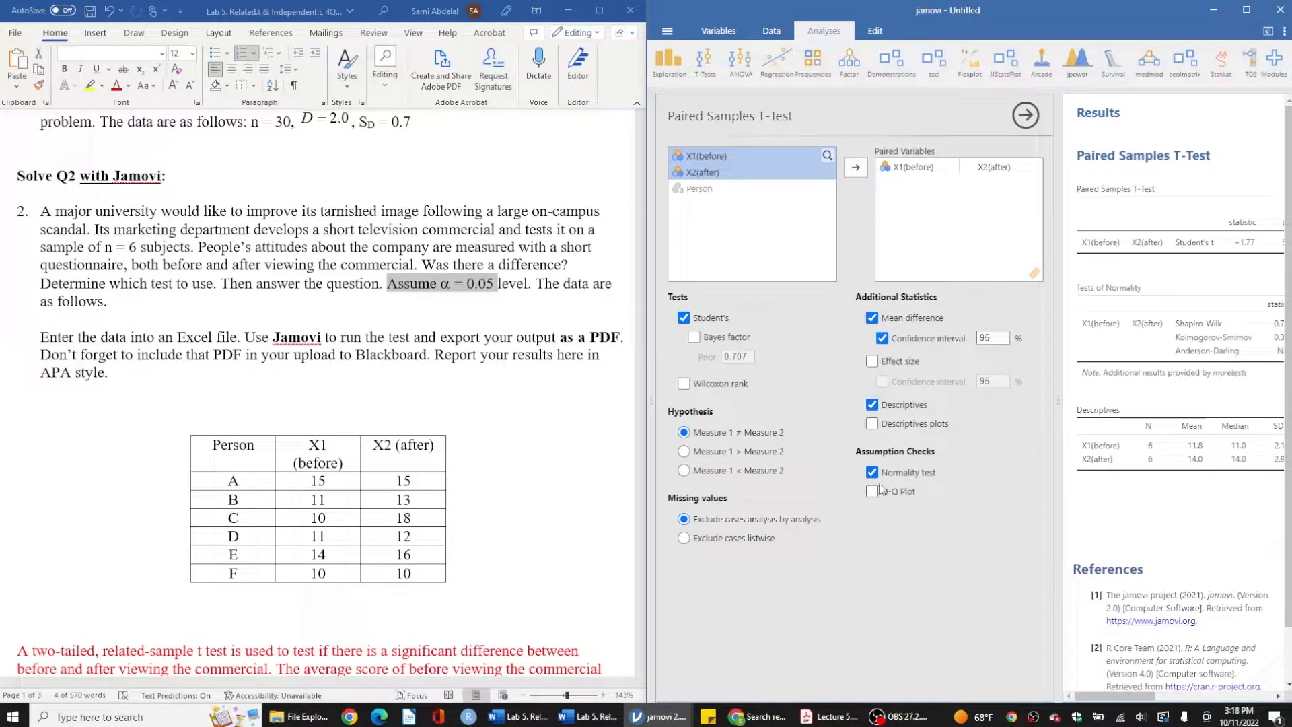
Hide the t test options and widen the results area so the output tables fit beside the data
{"action": "left_click", "coordinate": [1026, 121]}
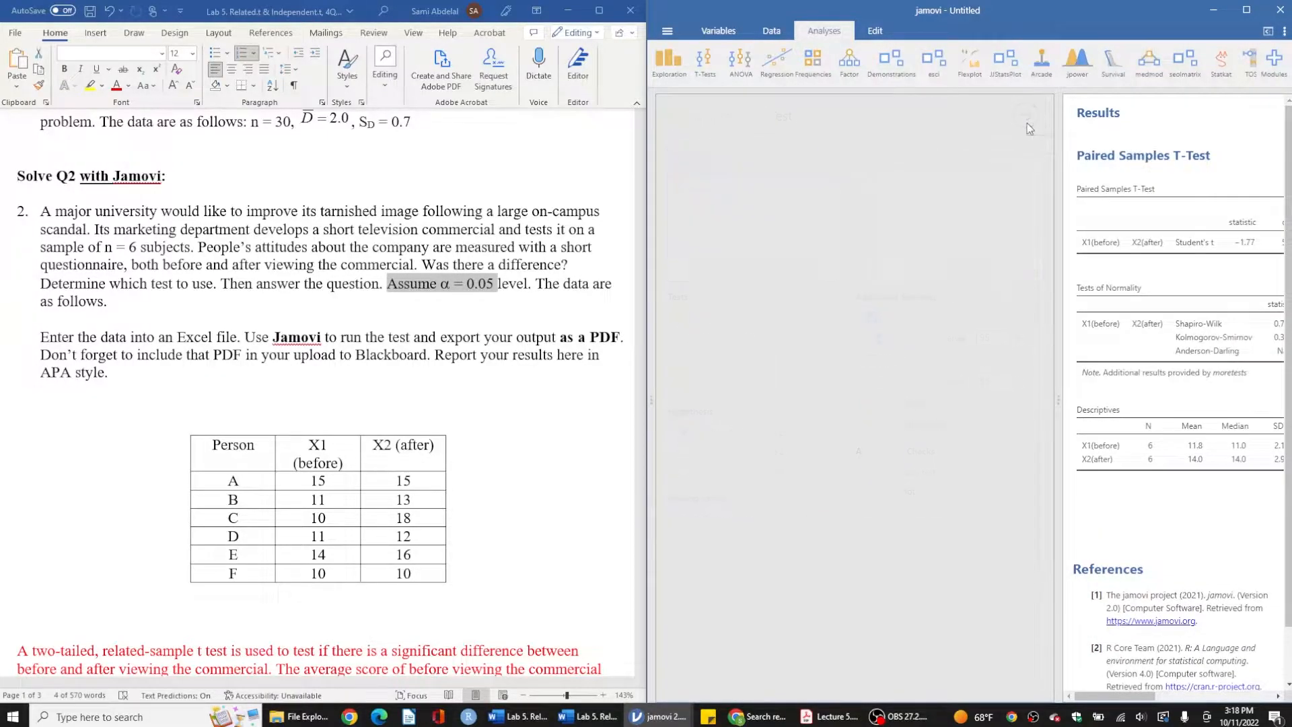
{"action": "left_click", "coordinate": [1087, 151]}
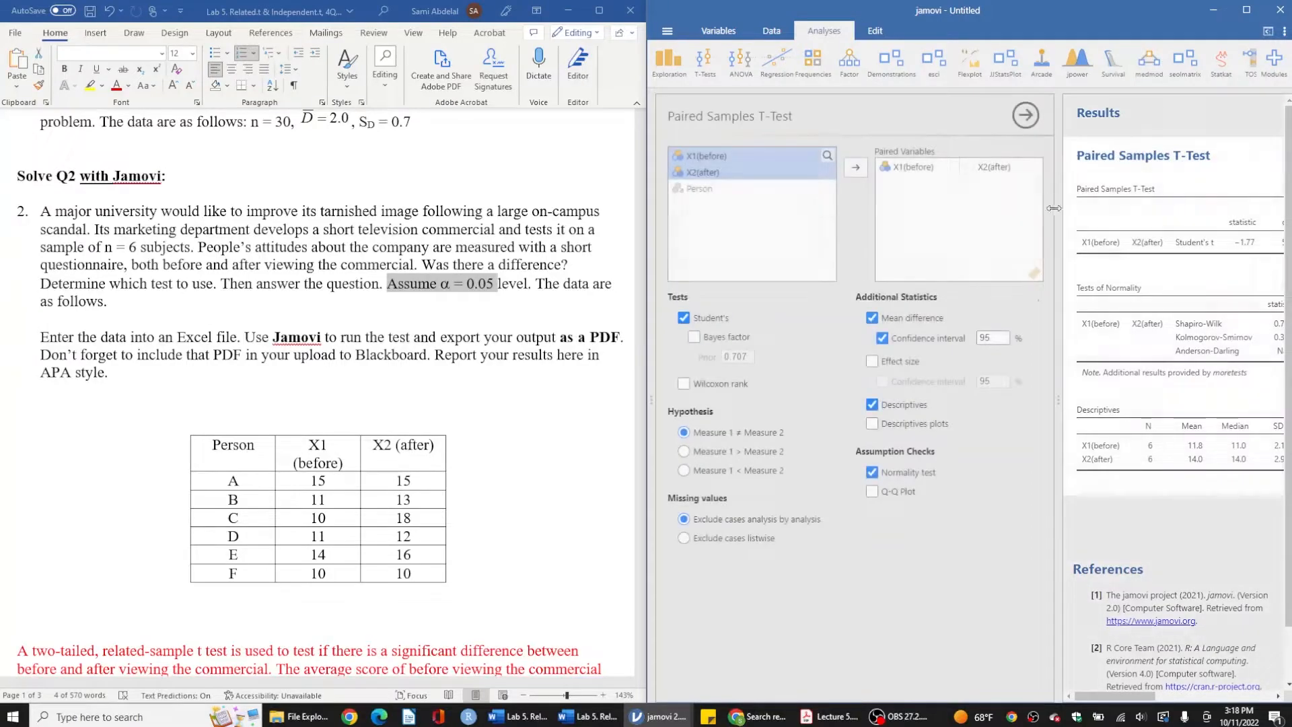
{"action": "left_click", "coordinate": [1031, 114]}
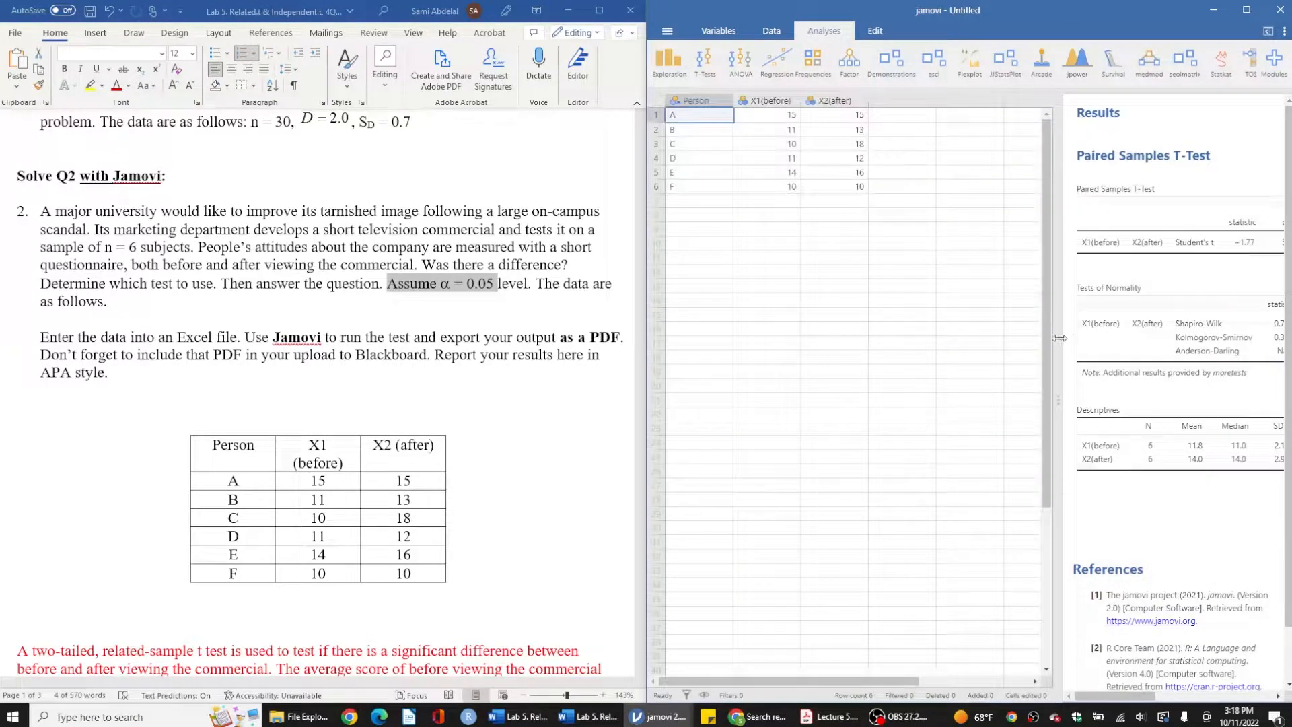
{"action": "left_click_drag", "start_coordinate": [1062, 406], "coordinate": [696, 375]}
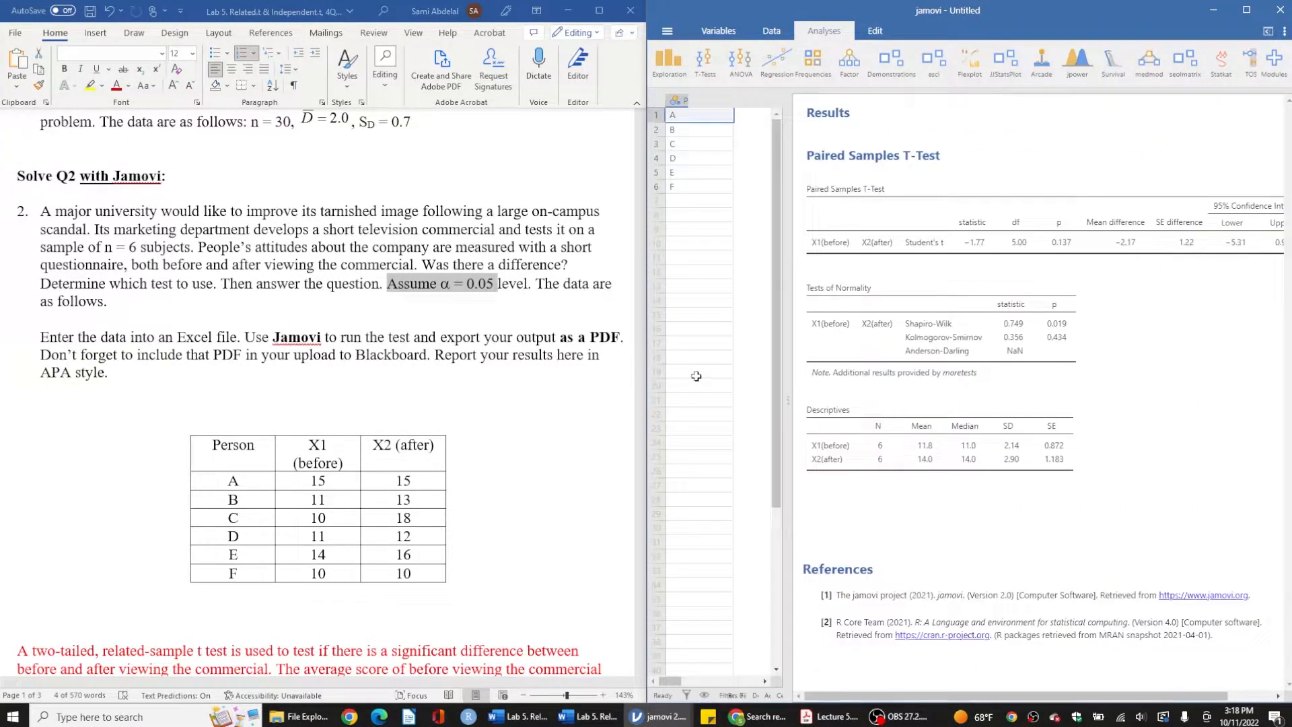
{"action": "left_click", "coordinate": [886, 309]}
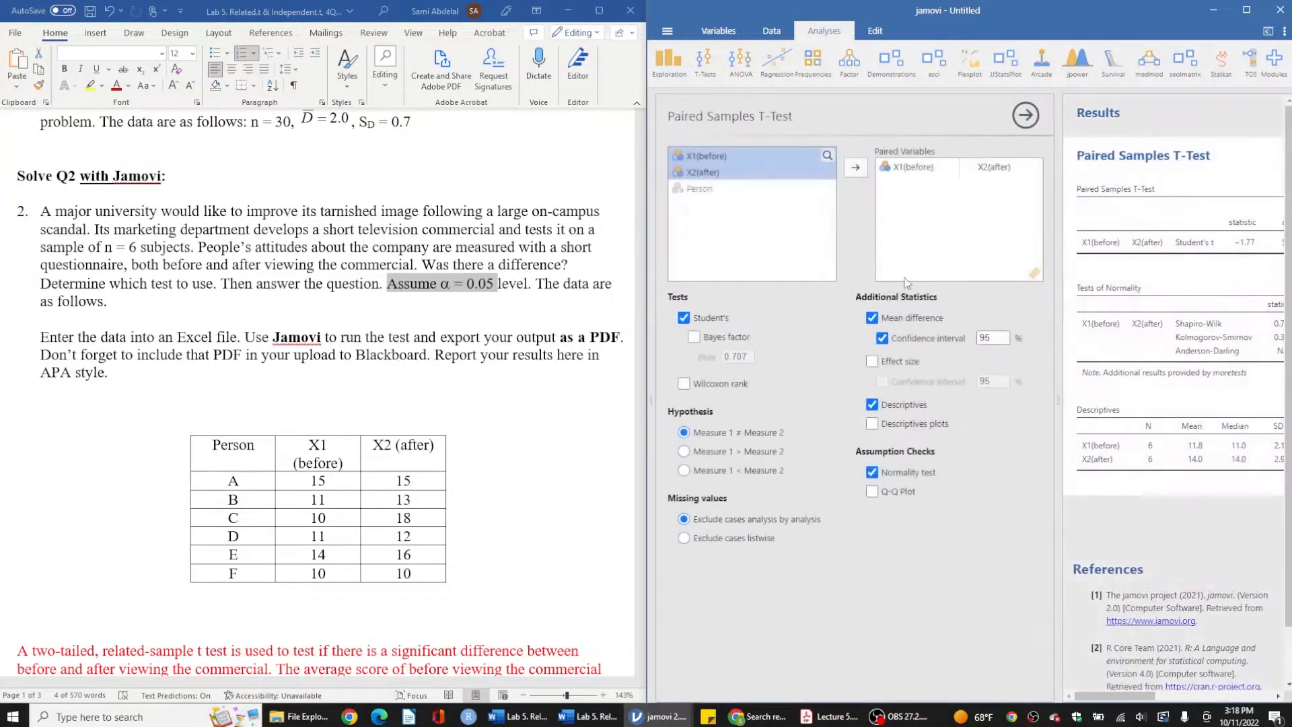
{"action": "left_click", "coordinate": [1033, 115]}
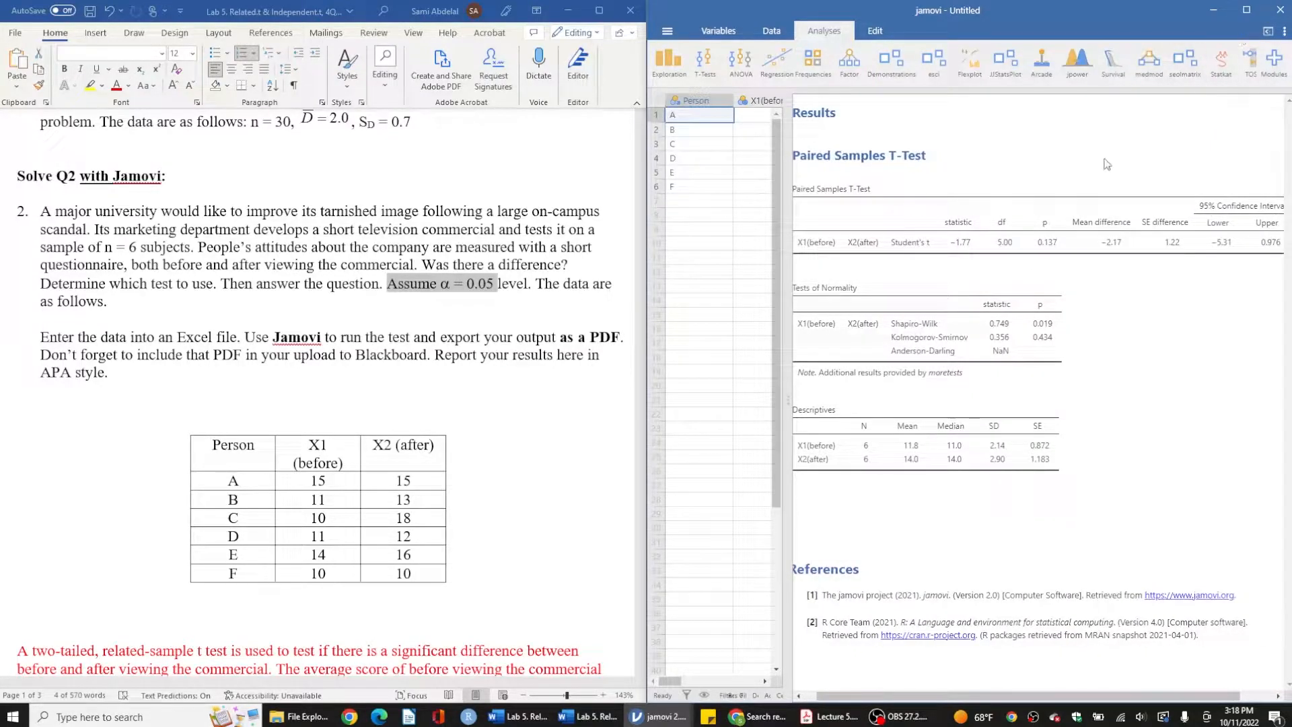
Examine the paired t test, normality and descriptives tables alongside the written answer below the question 2 data table
{"action": "scroll", "coordinate": [973, 246], "scroll_direction": "left", "scroll_amount": 1}
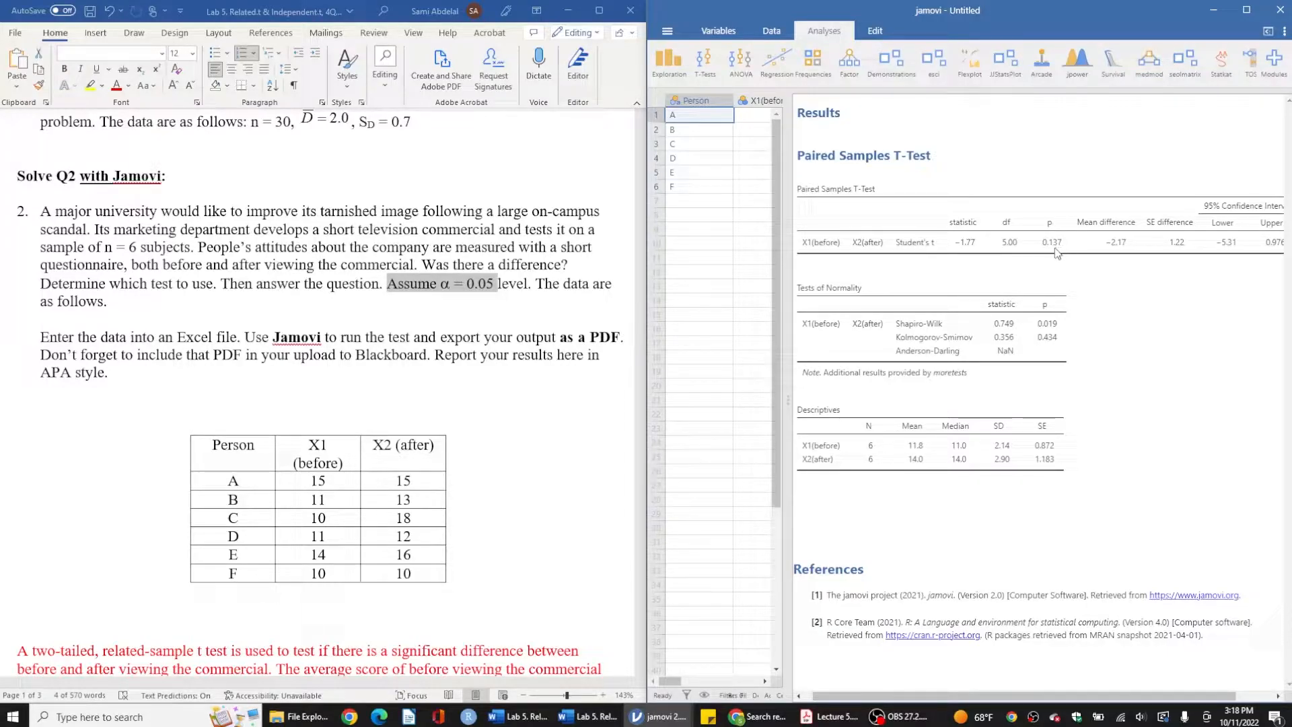
{"action": "scroll", "coordinate": [1116, 259], "scroll_direction": "right", "scroll_amount": 2}
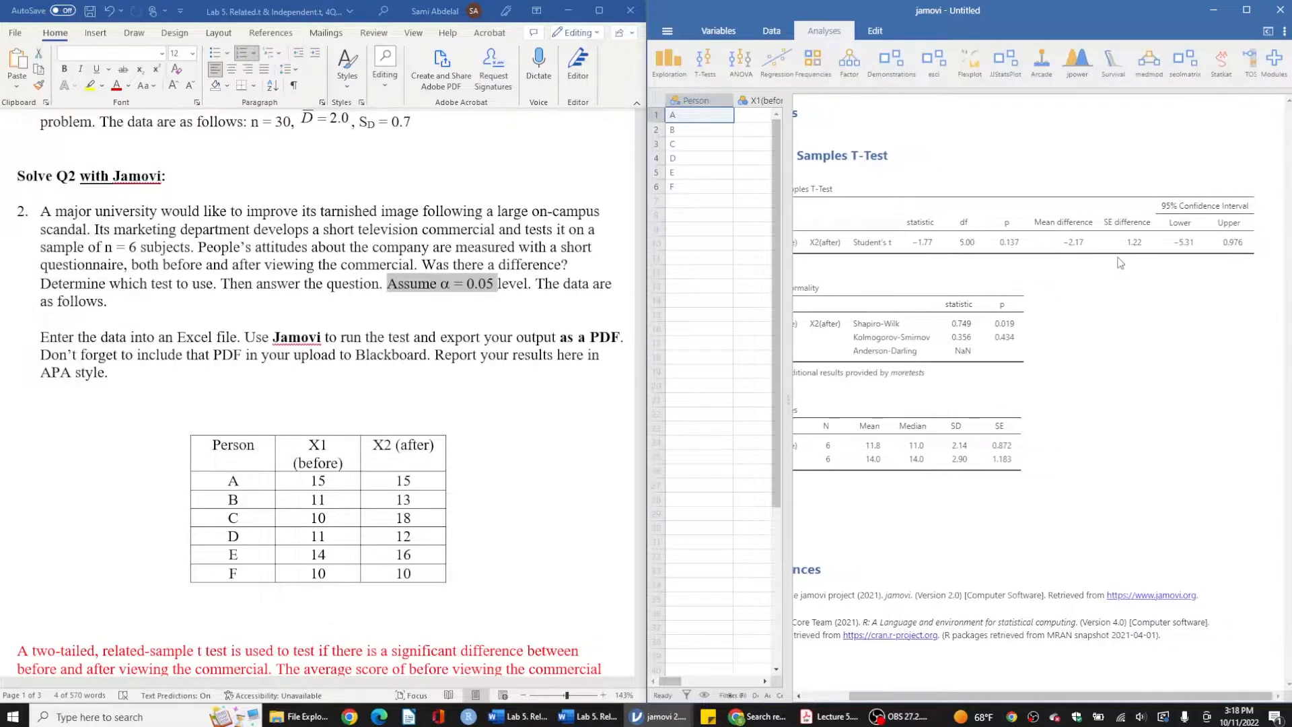
{"action": "scroll", "coordinate": [1120, 262], "scroll_direction": "left", "scroll_amount": 2}
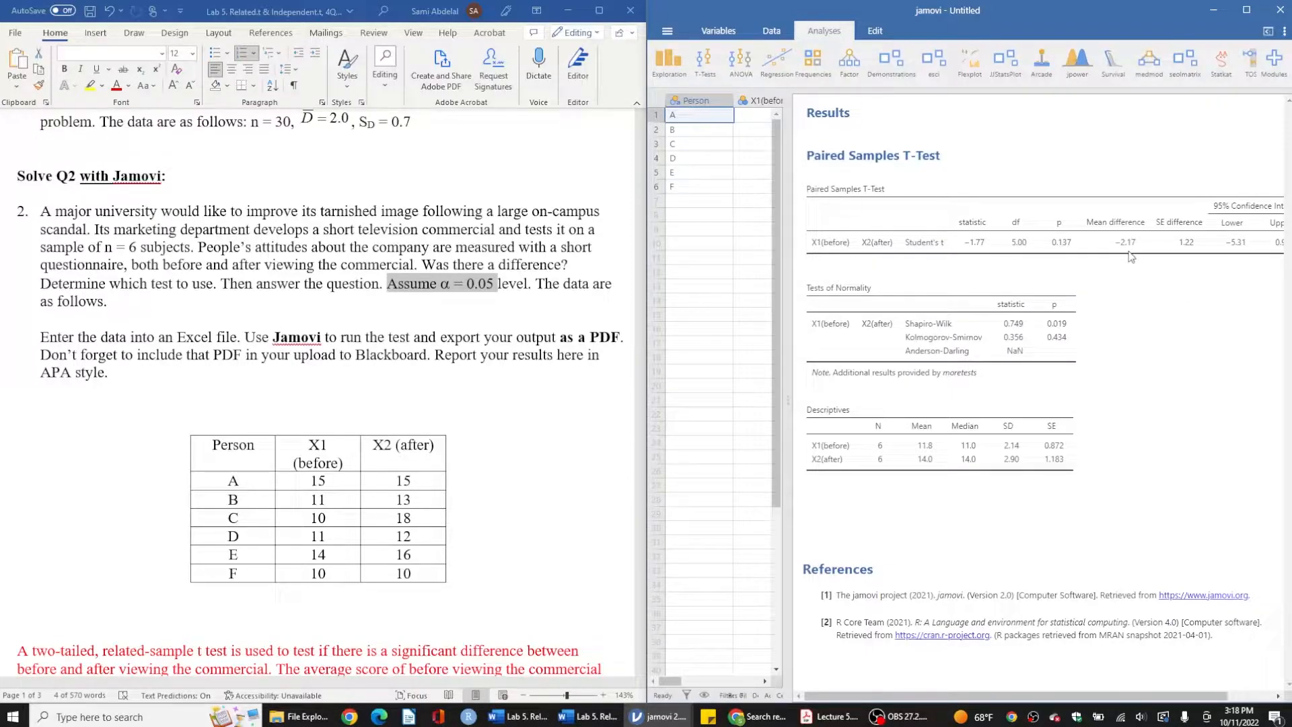
{"action": "scroll", "coordinate": [585, 451], "scroll_direction": "down", "scroll_amount": 3}
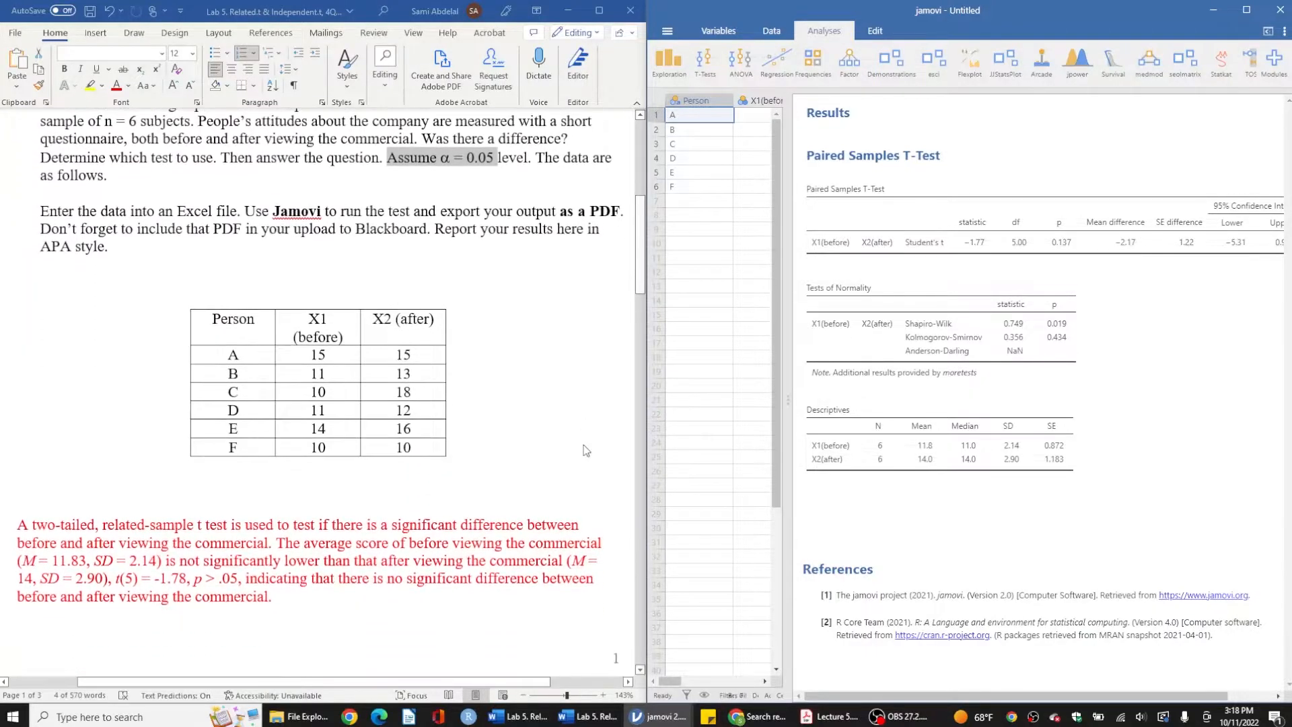
{"action": "scroll", "coordinate": [585, 450], "scroll_direction": "down", "scroll_amount": 1}
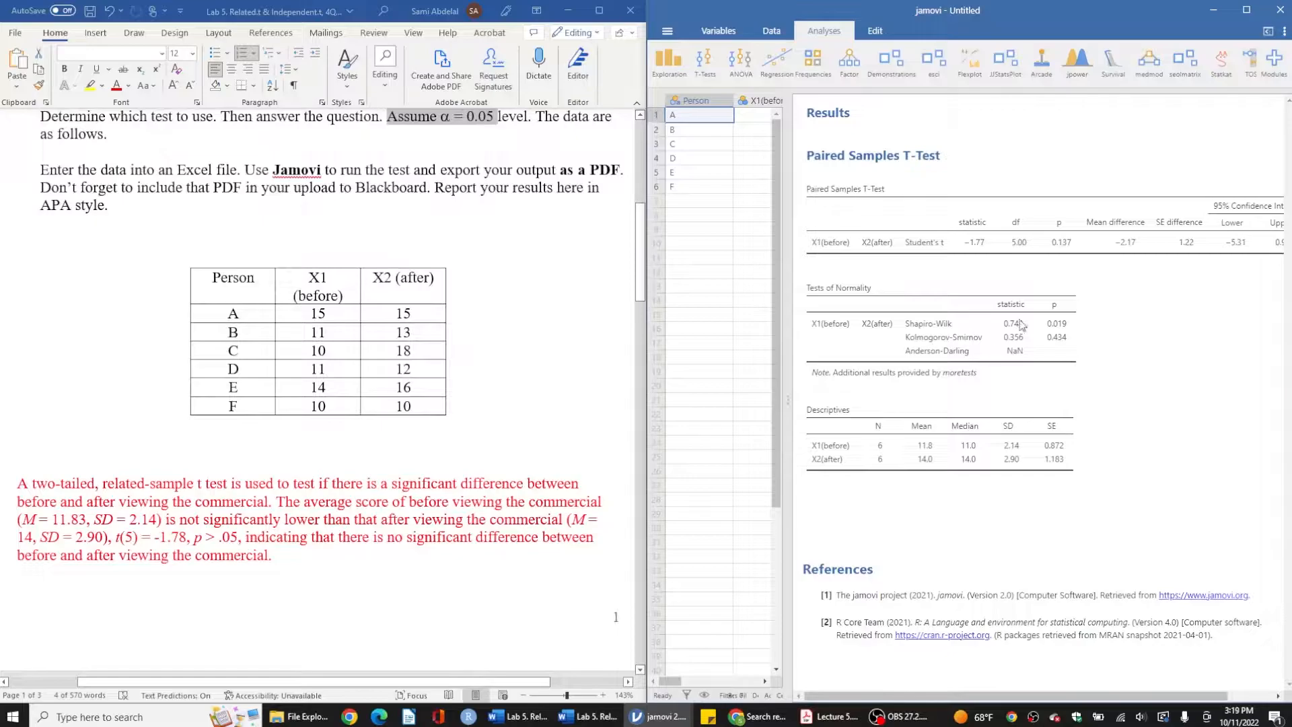
{"action": "left_click", "coordinate": [809, 414]}
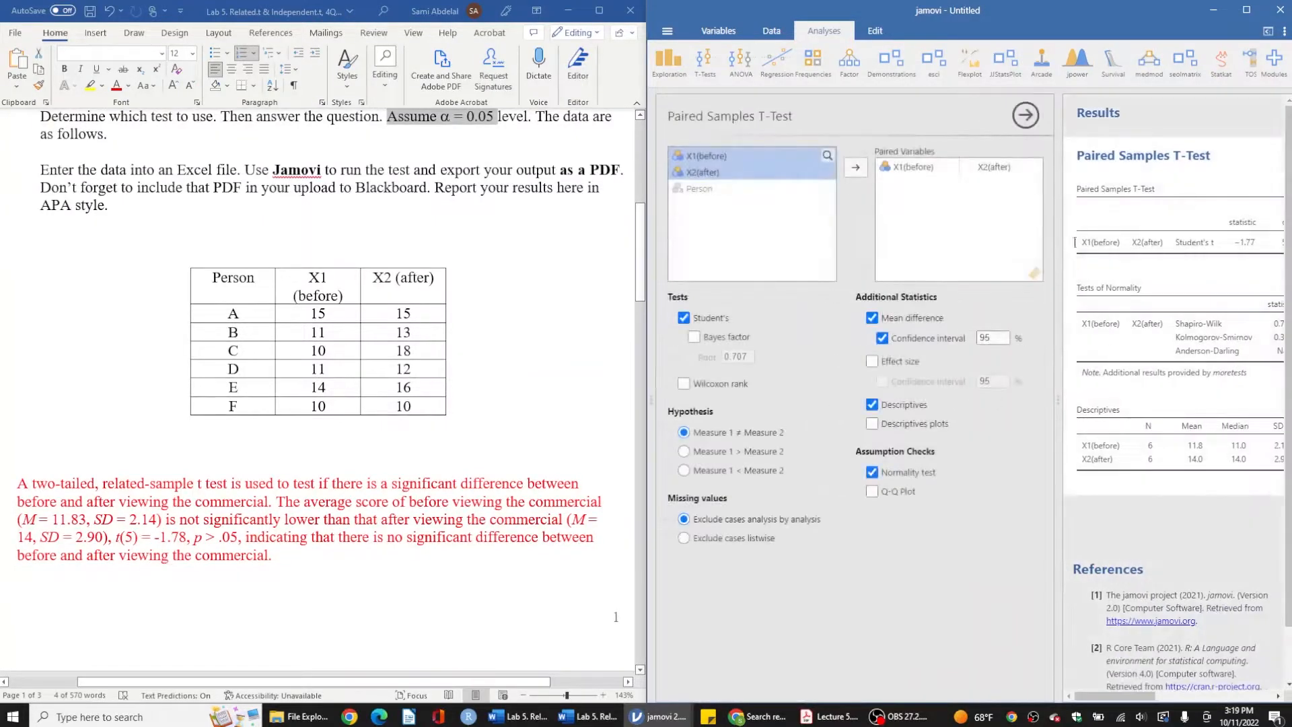
{"action": "left_click", "coordinate": [1025, 115]}
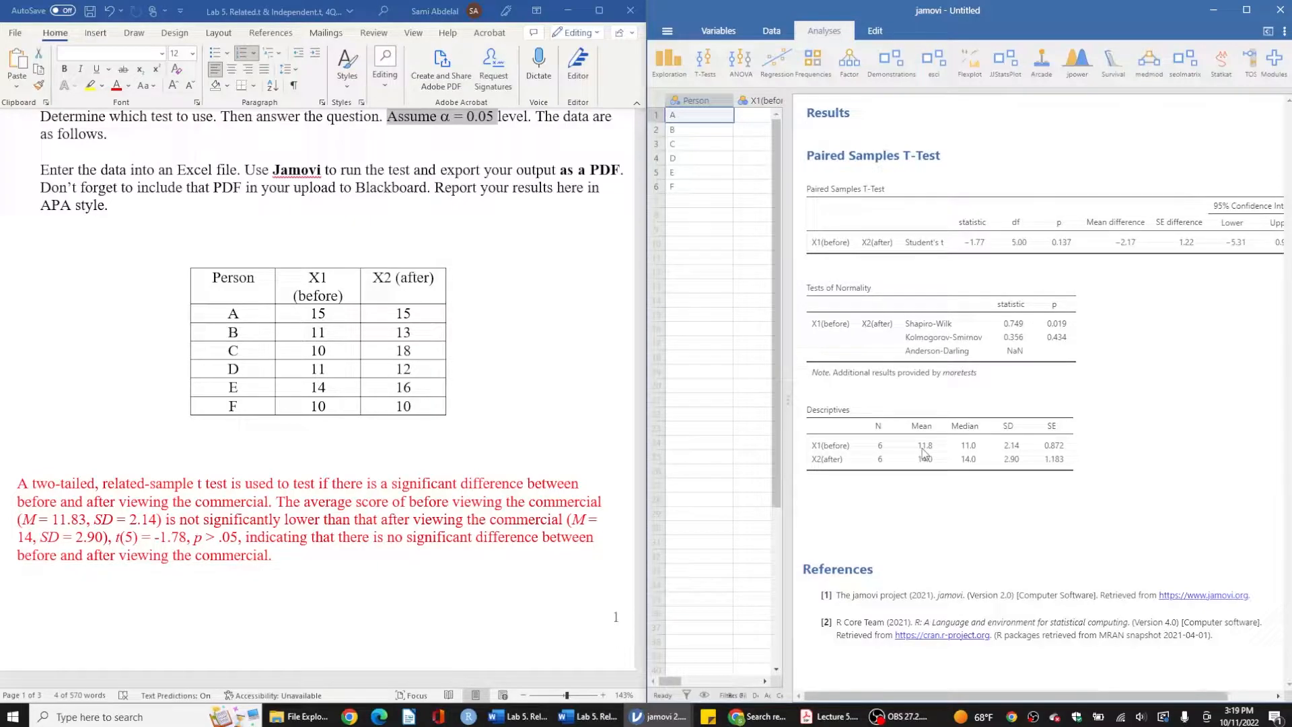
{"action": "scroll", "coordinate": [545, 411], "scroll_direction": "down", "scroll_amount": 3}
{"action": "scroll", "coordinate": [547, 417], "scroll_direction": "up", "scroll_amount": 1}
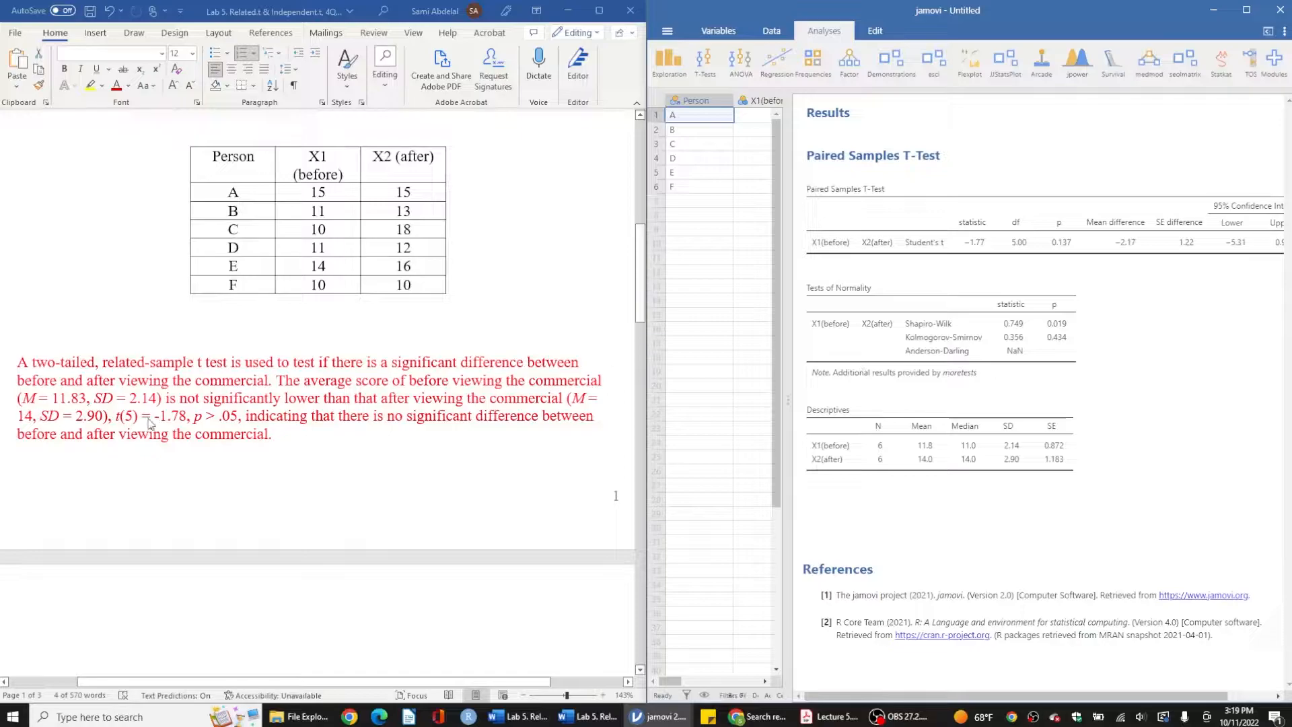
Review the test type and the before-viewing mean and SD in the red APA answer against the jamovi descriptives
{"action": "left_click", "coordinate": [24, 368]}
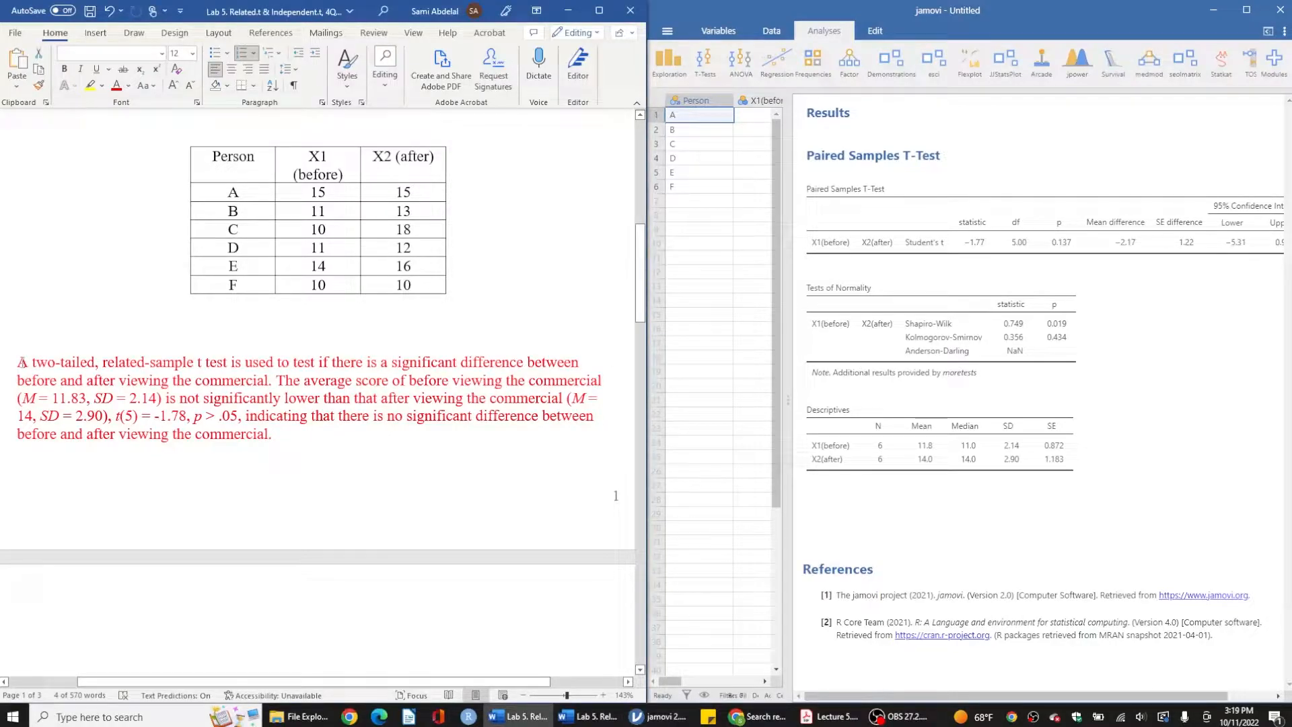
{"action": "left_click_drag", "start_coordinate": [23, 363], "coordinate": [100, 357]}
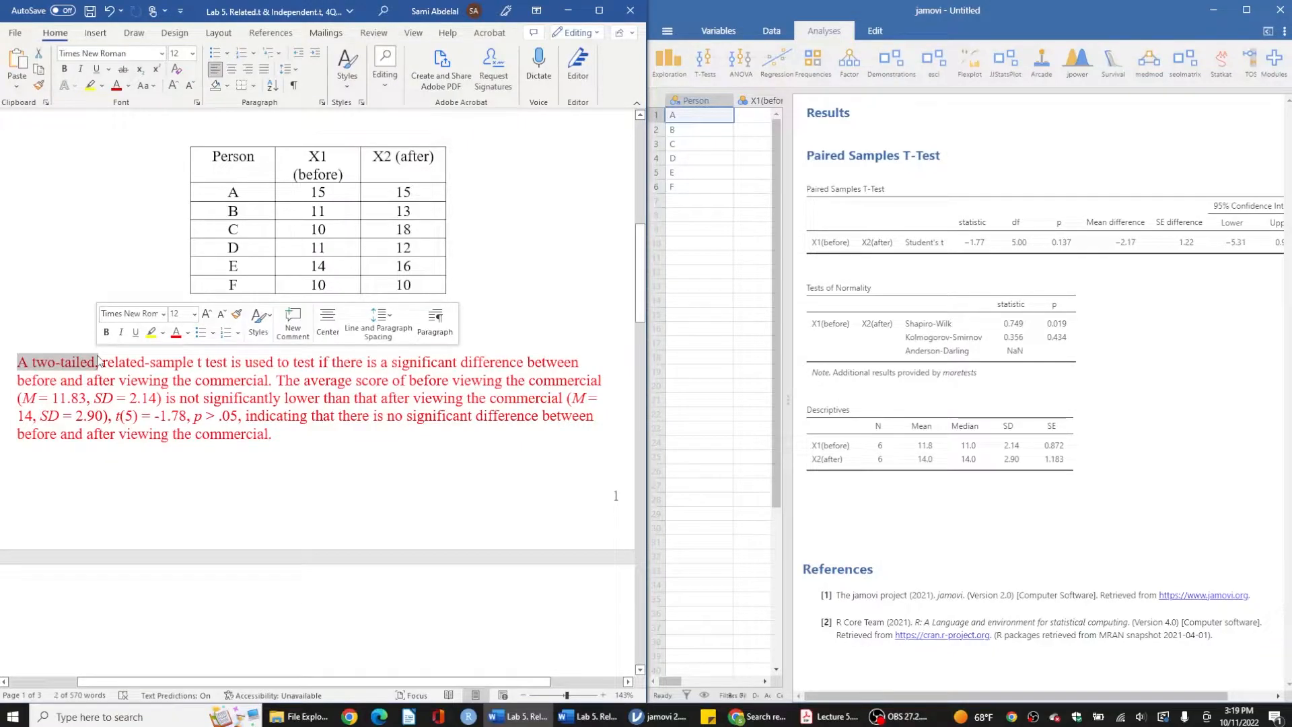
{"action": "left_click_drag", "start_coordinate": [101, 362], "coordinate": [285, 368]}
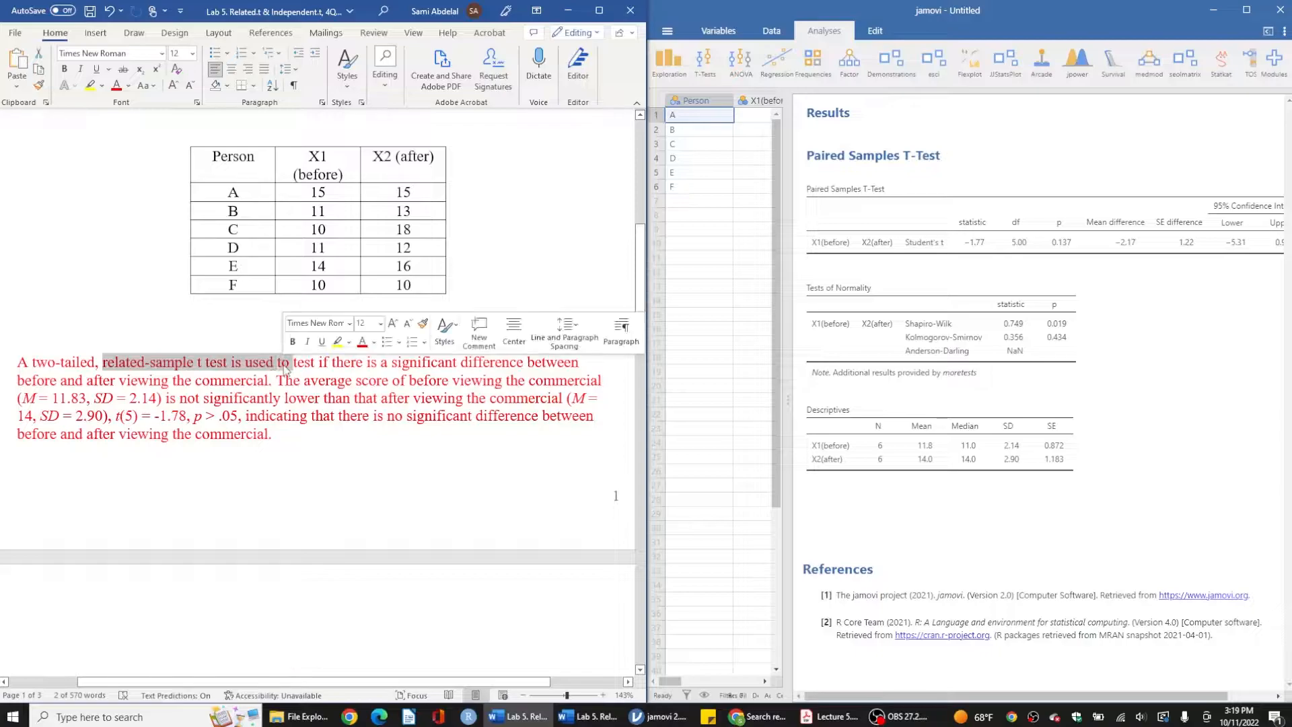
{"action": "left_click", "coordinate": [302, 363]}
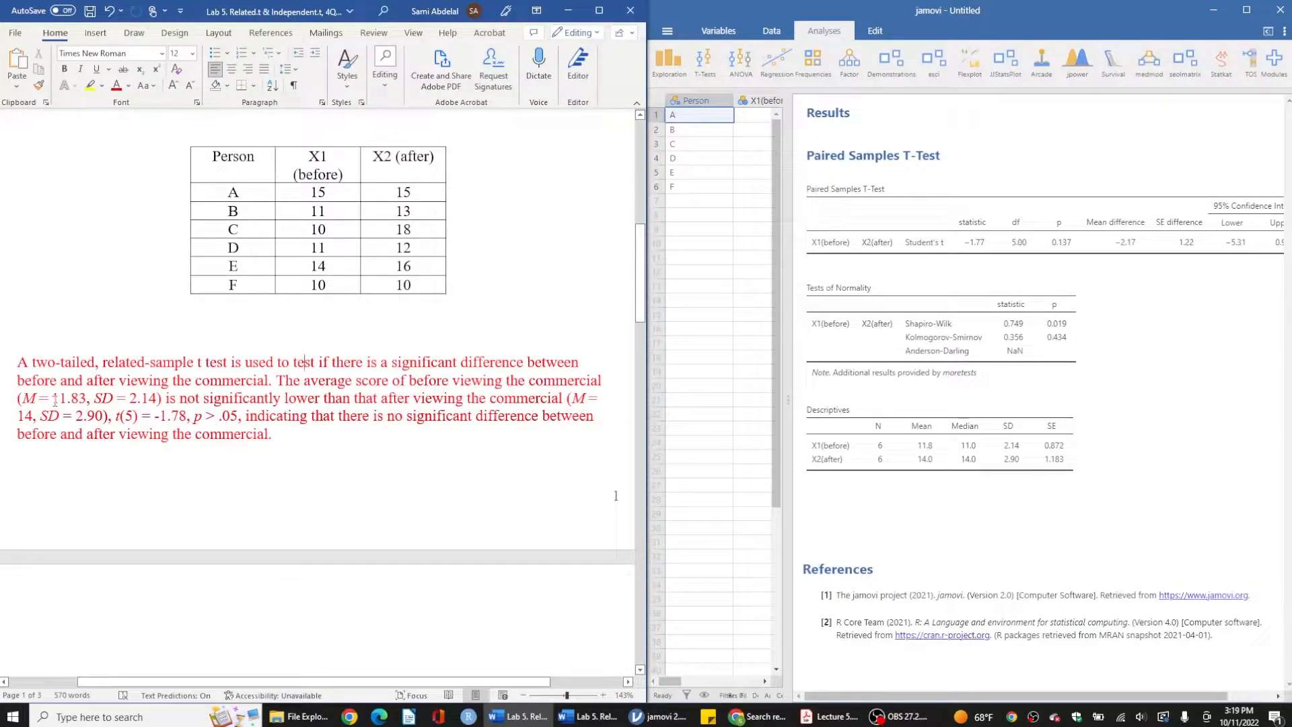
{"action": "left_click_drag", "start_coordinate": [54, 398], "coordinate": [164, 398]}
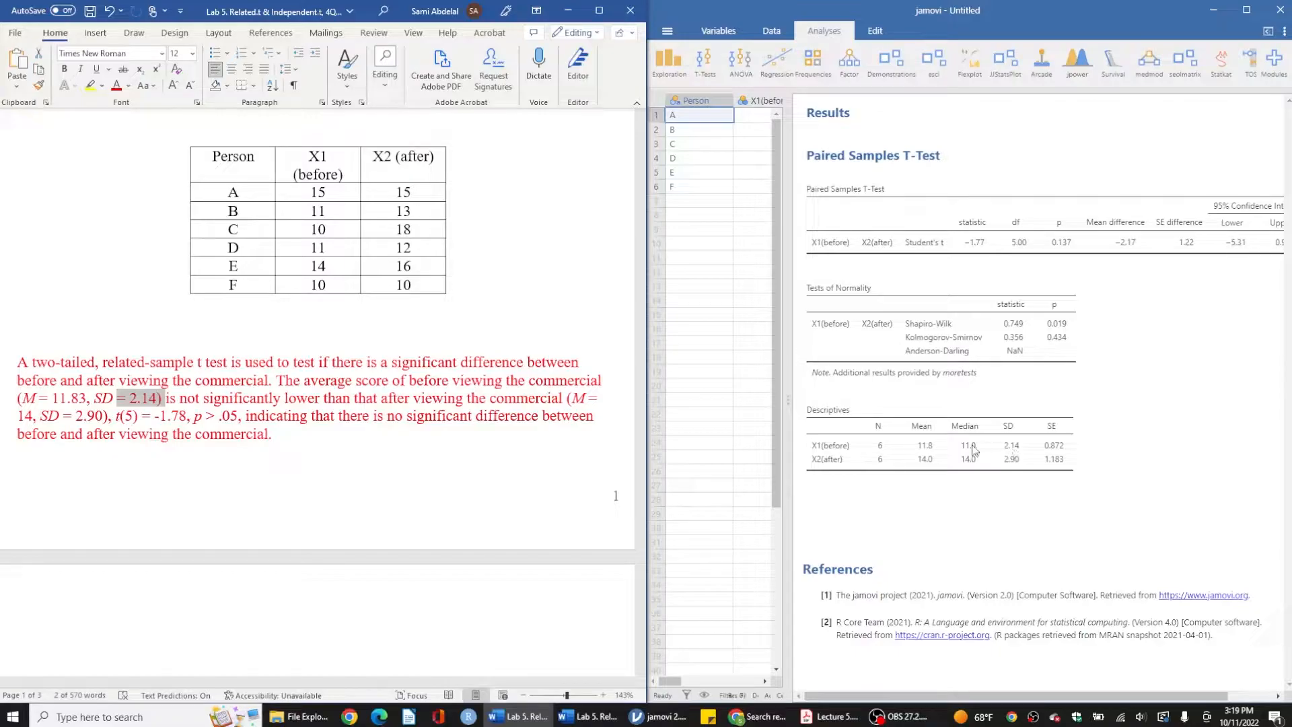
{"action": "left_click", "coordinate": [86, 401]}
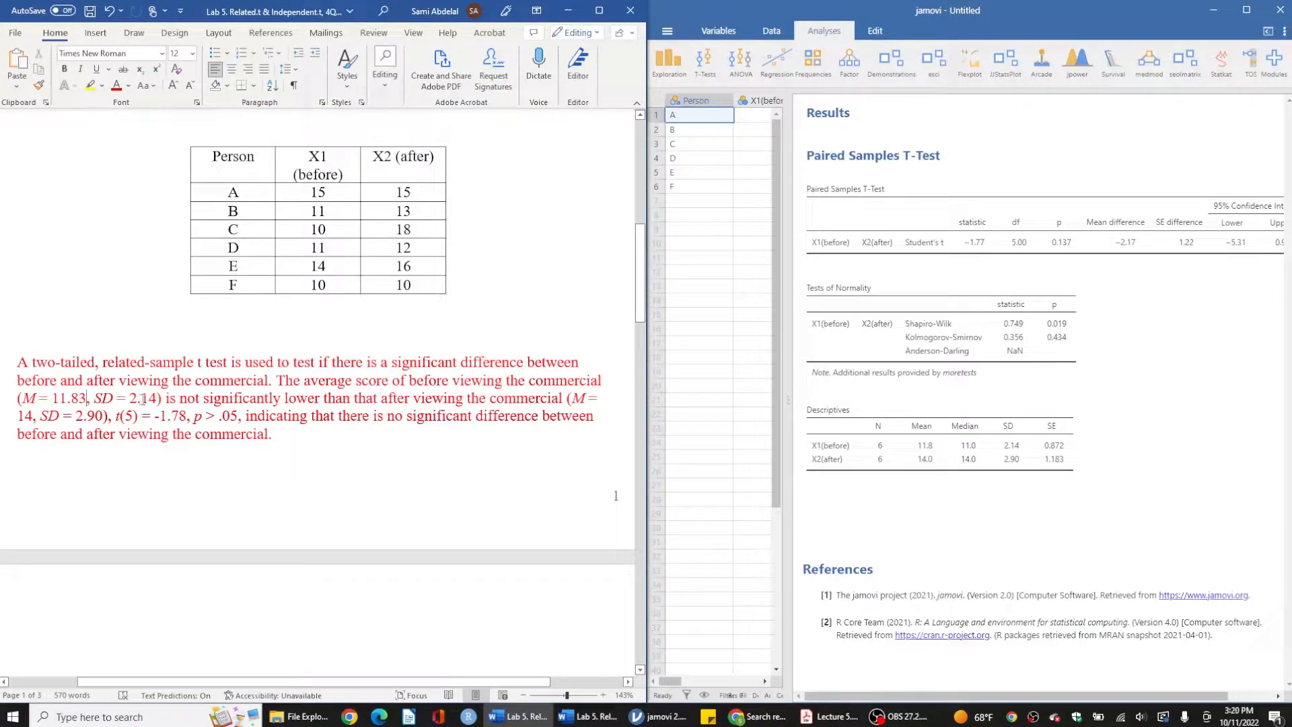
{"action": "left_click_drag", "start_coordinate": [95, 396], "coordinate": [157, 400]}
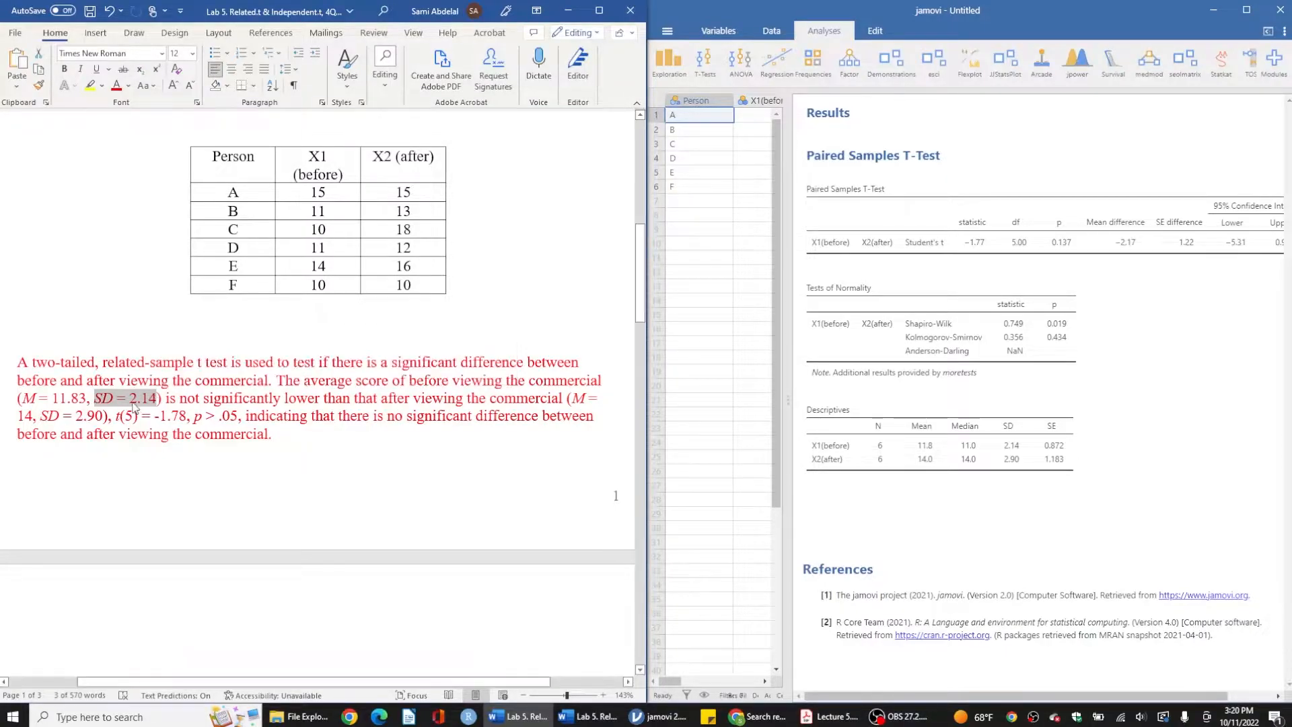
{"action": "left_click", "coordinate": [84, 399]}
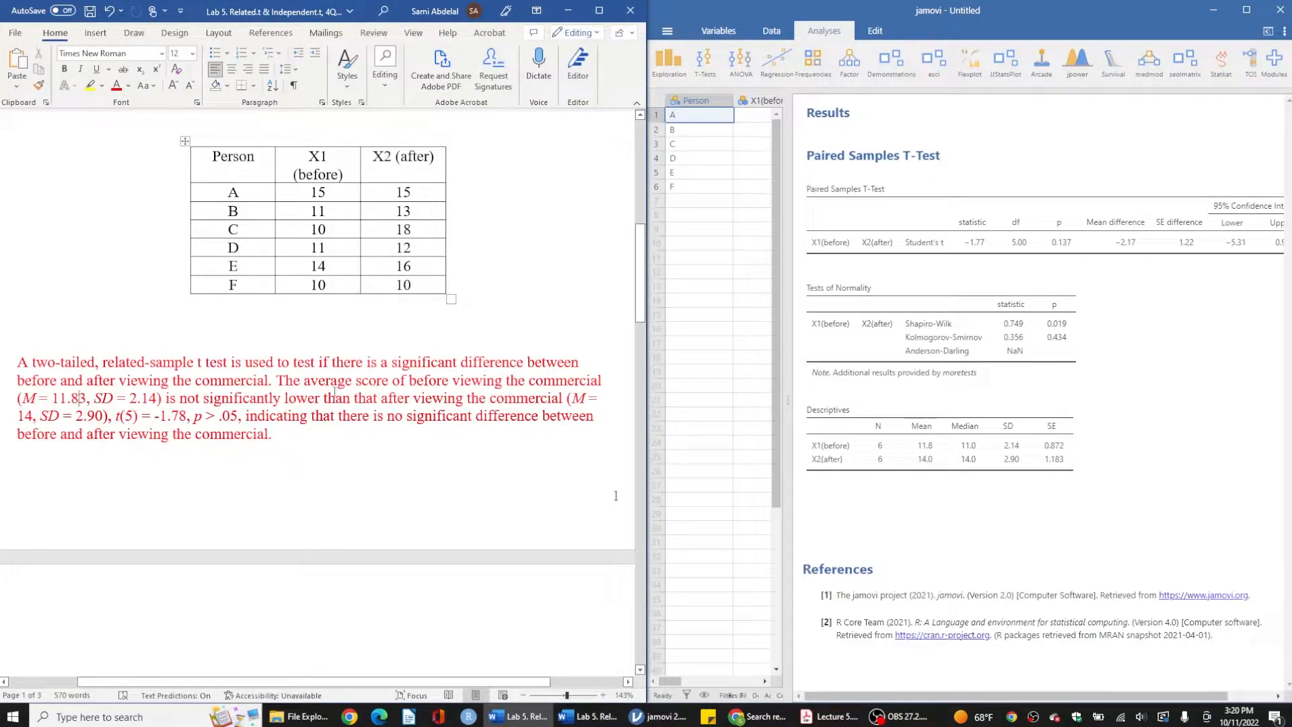
Replace the word after "is not significantly" in the APA answer with "different" and save the worksheet
{"action": "double_click", "coordinate": [284, 399]}
{"action": "type", "text": "different"}
{"action": "key", "text": "ctrl+s"}
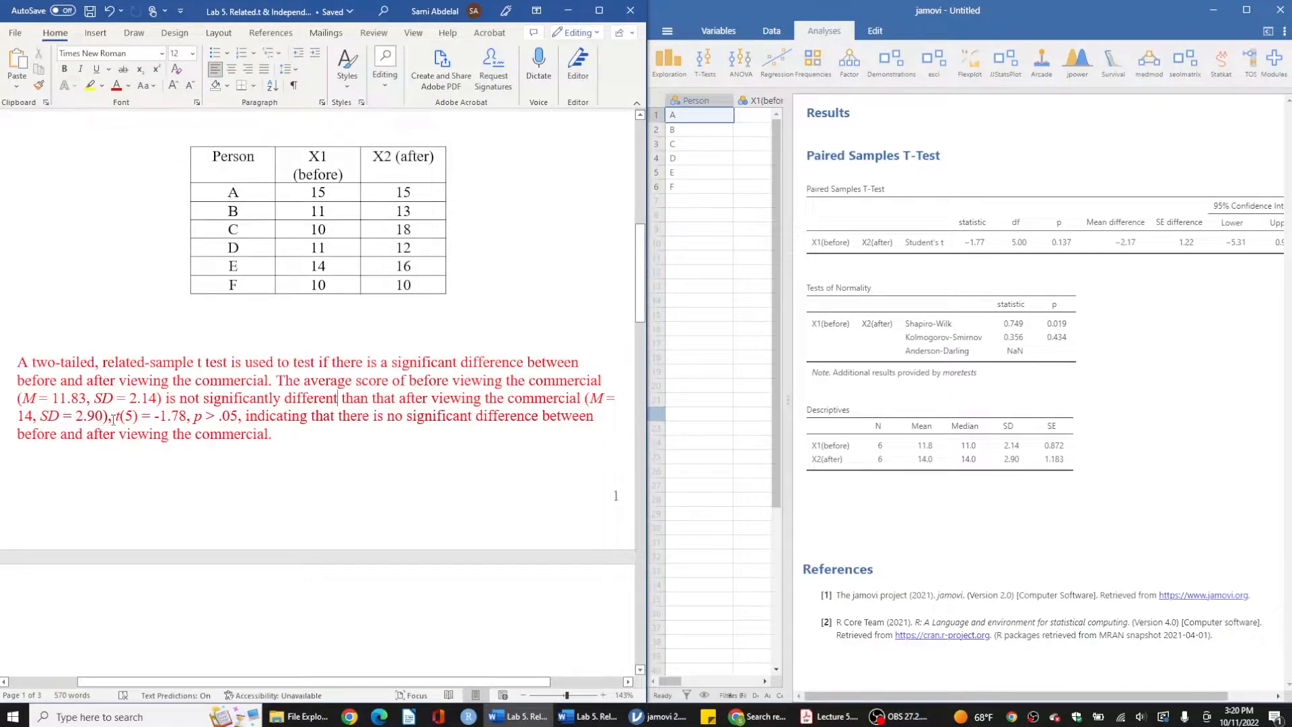
Review the reported t statistic, p value and concluding clause of the APA answer
{"action": "left_click_drag", "start_coordinate": [116, 419], "coordinate": [239, 420]}
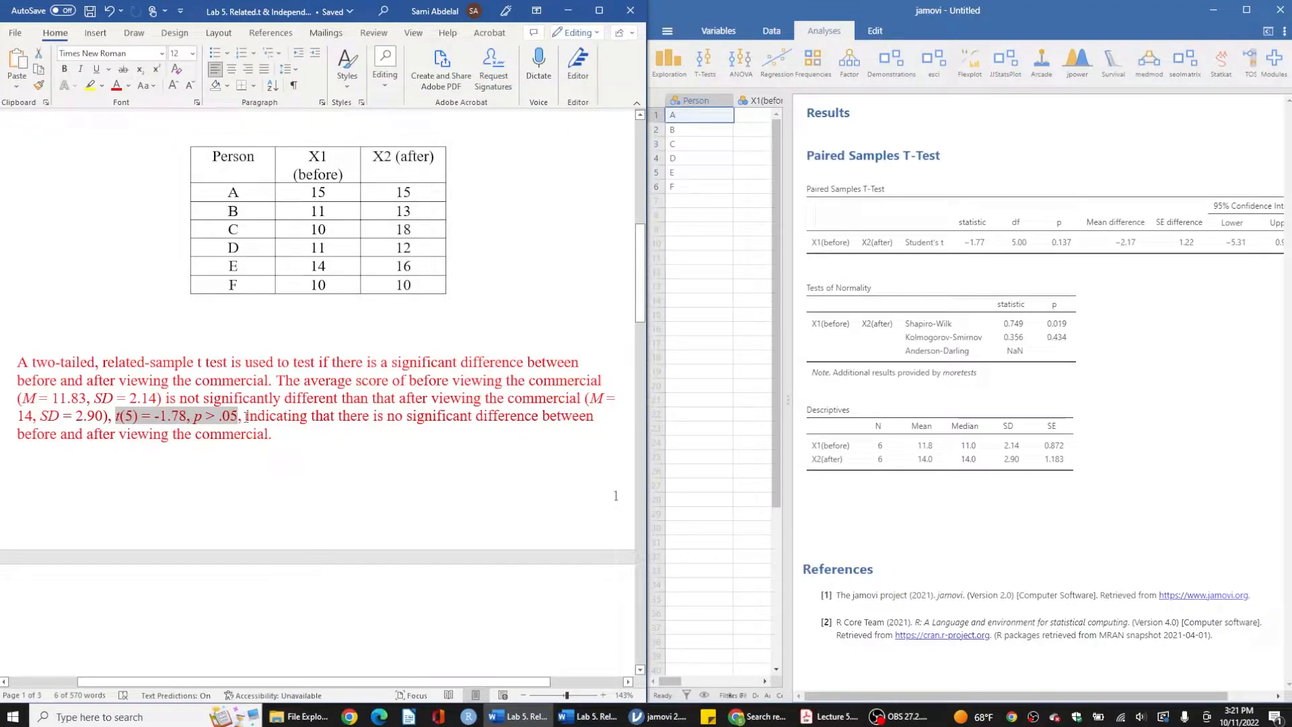
{"action": "left_click_drag", "start_coordinate": [246, 417], "coordinate": [288, 439]}
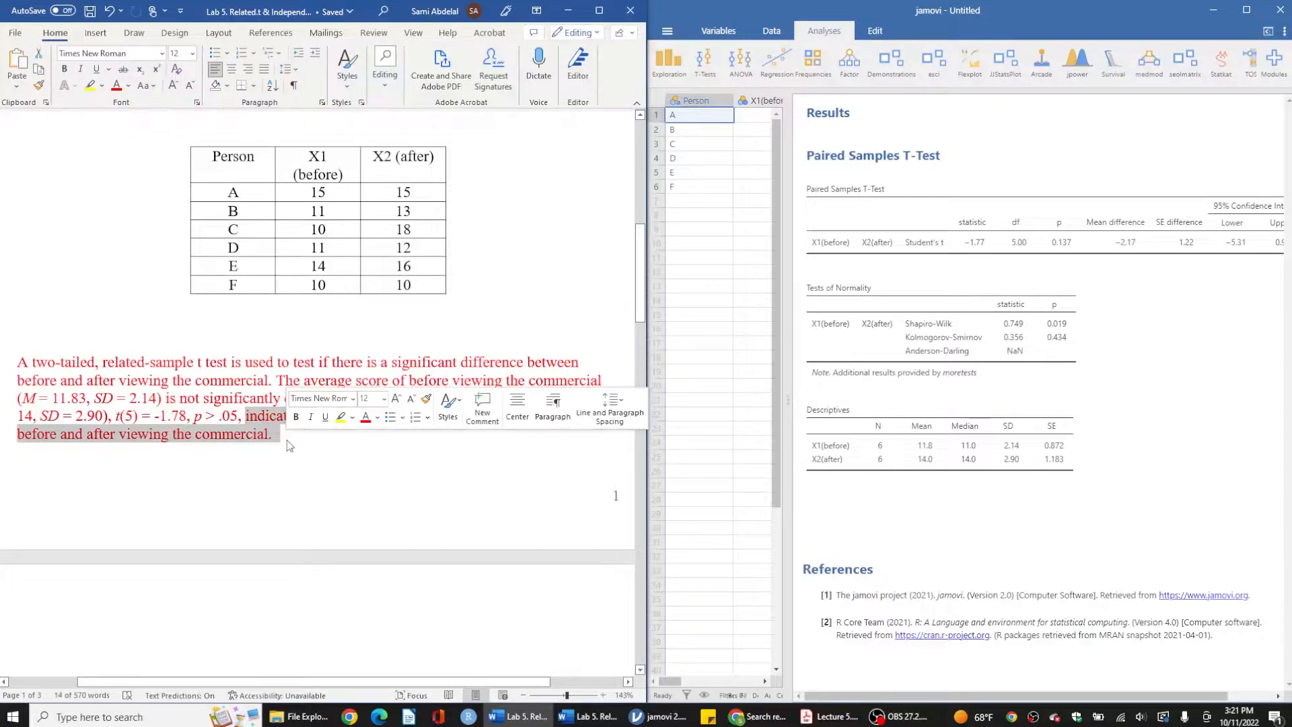
{"action": "left_click", "coordinate": [289, 444]}
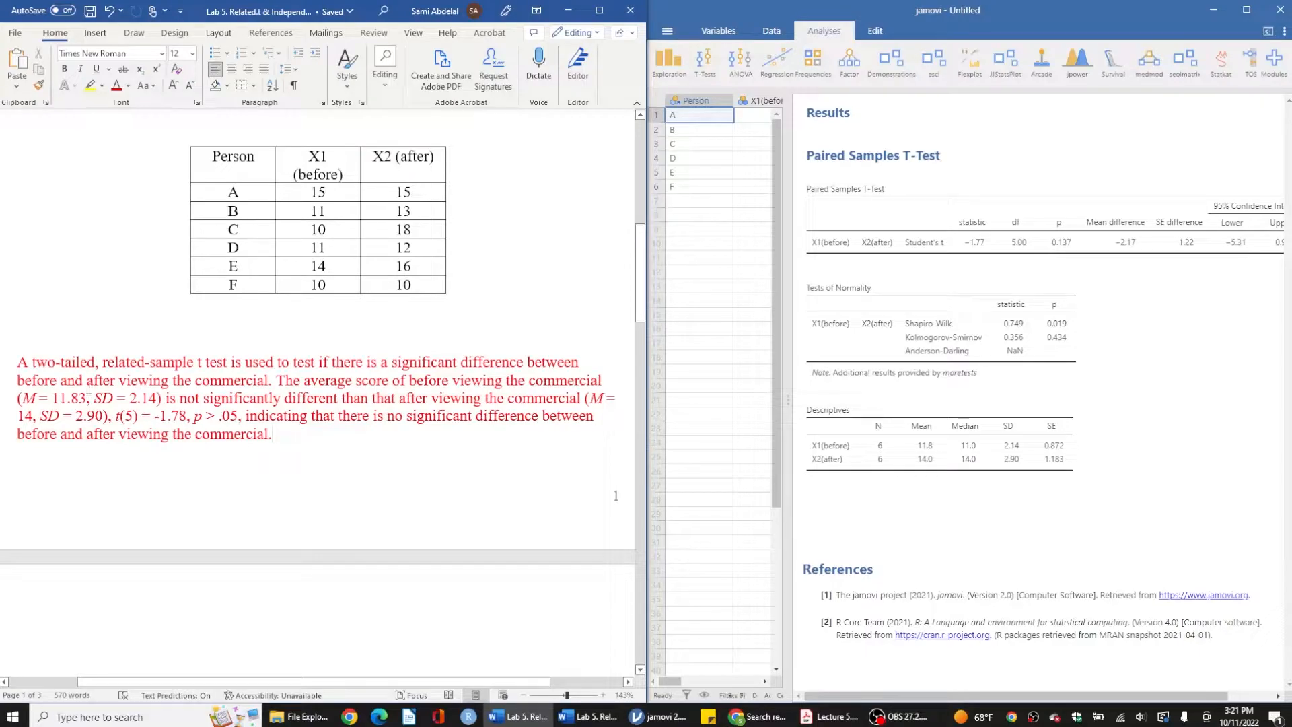
Reread the complete APA answer to question 2, and read question 4 on gasoline mileage with its Brand I and Brand II table
{"action": "left_click_drag", "start_coordinate": [14, 362], "coordinate": [289, 441]}
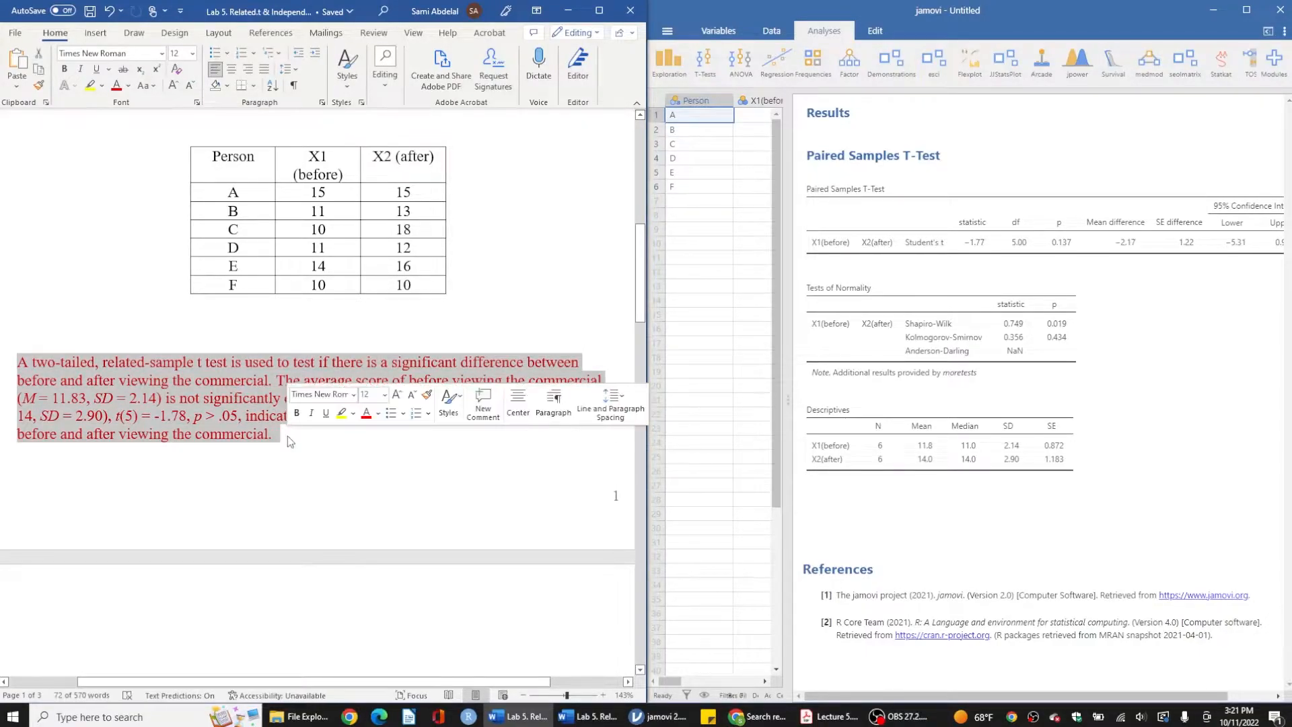
{"action": "left_click", "coordinate": [290, 441]}
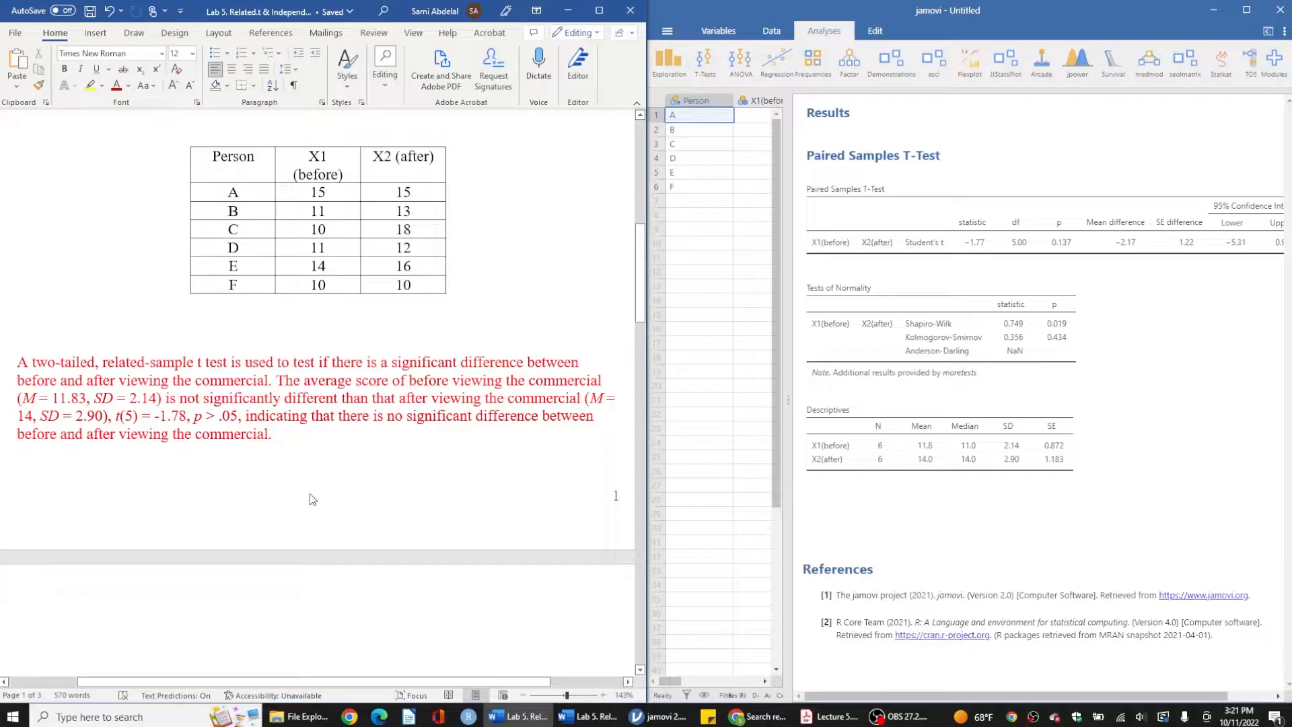
{"action": "scroll", "coordinate": [312, 499], "scroll_direction": "down", "scroll_amount": 2}
{"action": "scroll", "coordinate": [313, 499], "scroll_direction": "up", "scroll_amount": 4}
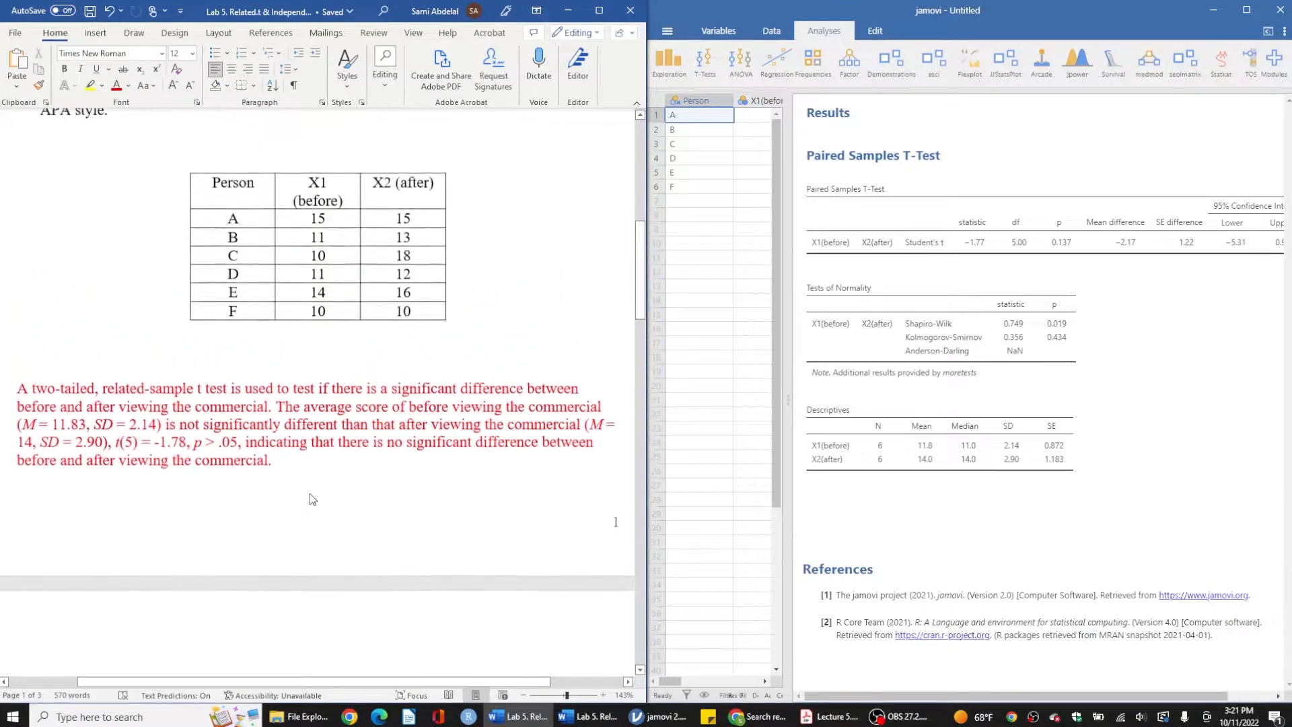
{"action": "scroll", "coordinate": [313, 498], "scroll_direction": "down", "scroll_amount": 10}
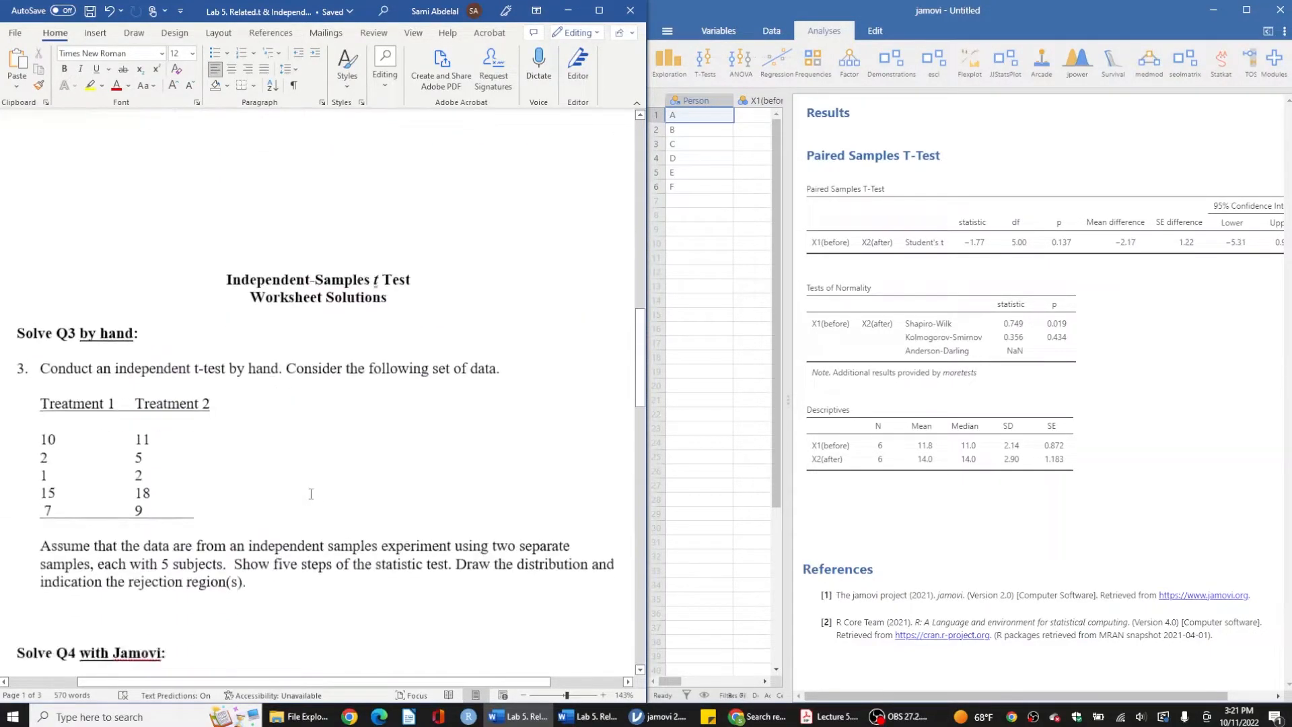
{"action": "scroll", "coordinate": [311, 494], "scroll_direction": "down", "scroll_amount": 3}
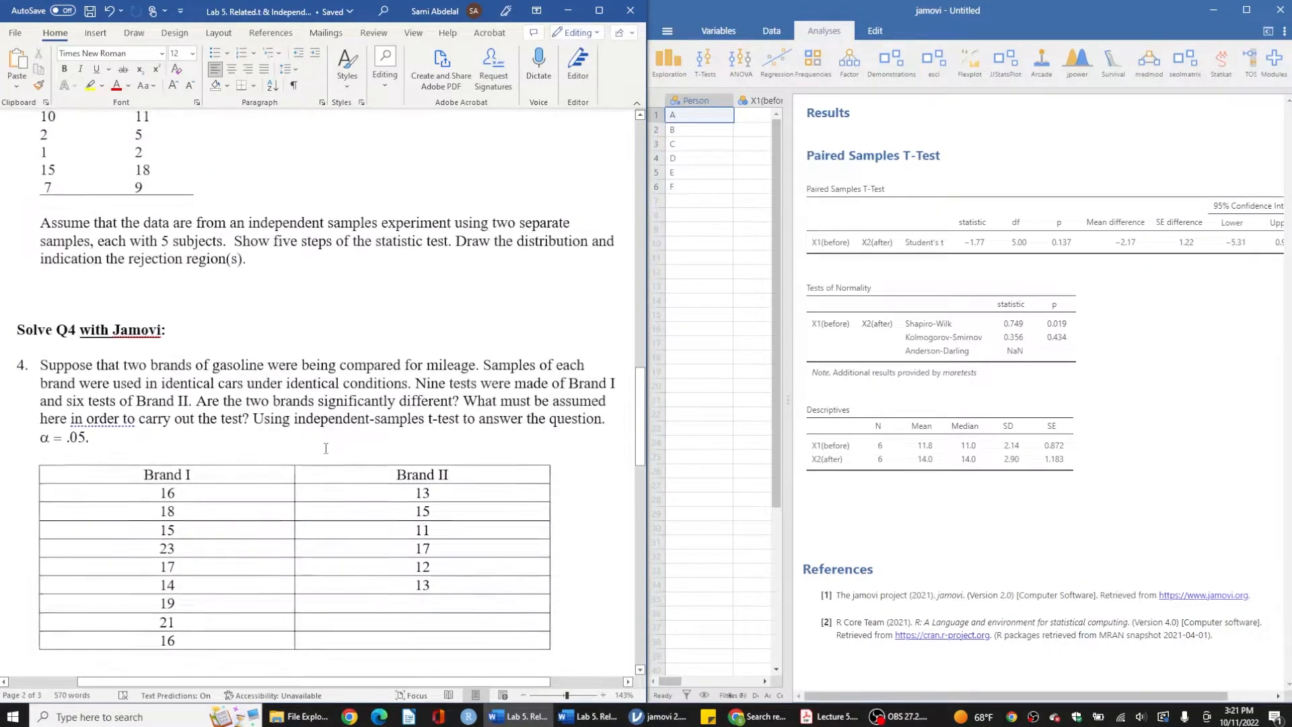
{"action": "scroll", "coordinate": [325, 448], "scroll_direction": "down", "scroll_amount": 1}
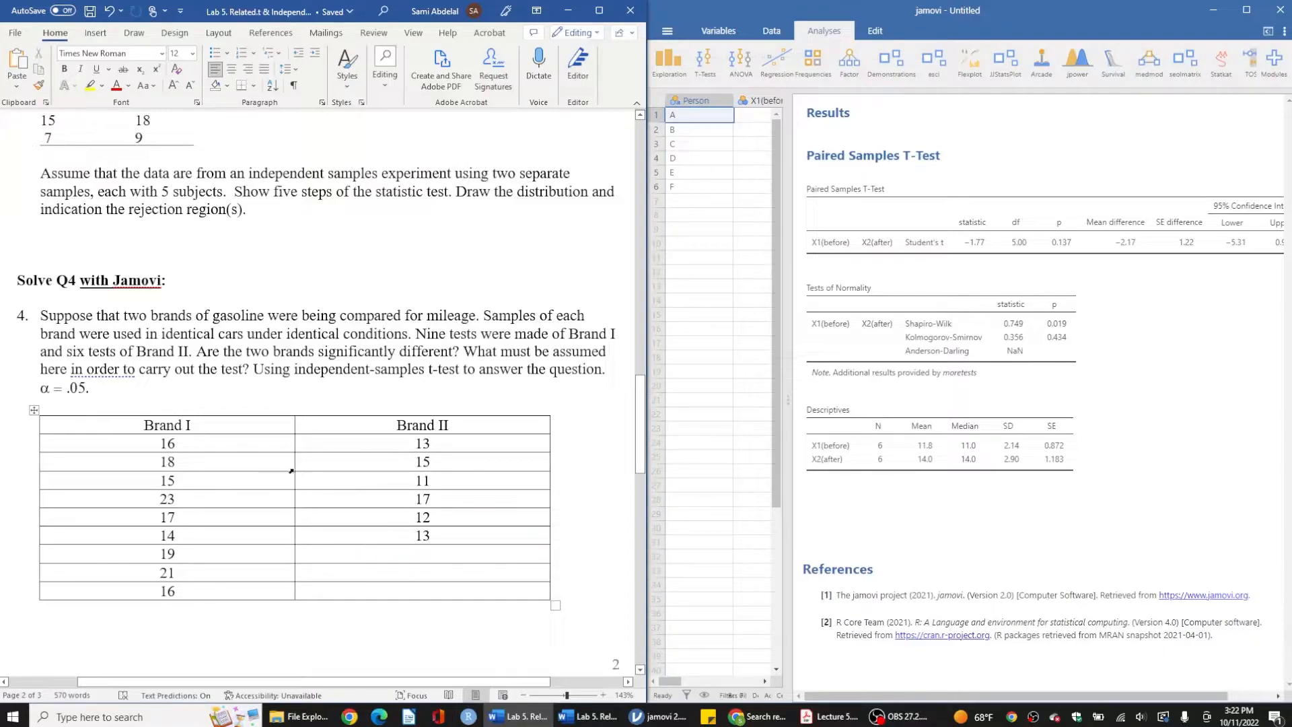
{"action": "scroll", "coordinate": [232, 454], "scroll_direction": "up", "scroll_amount": 5}
{"action": "scroll", "coordinate": [216, 429], "scroll_direction": "down", "scroll_amount": 4}
{"action": "scroll", "coordinate": [216, 429], "scroll_direction": "down", "scroll_amount": 3}
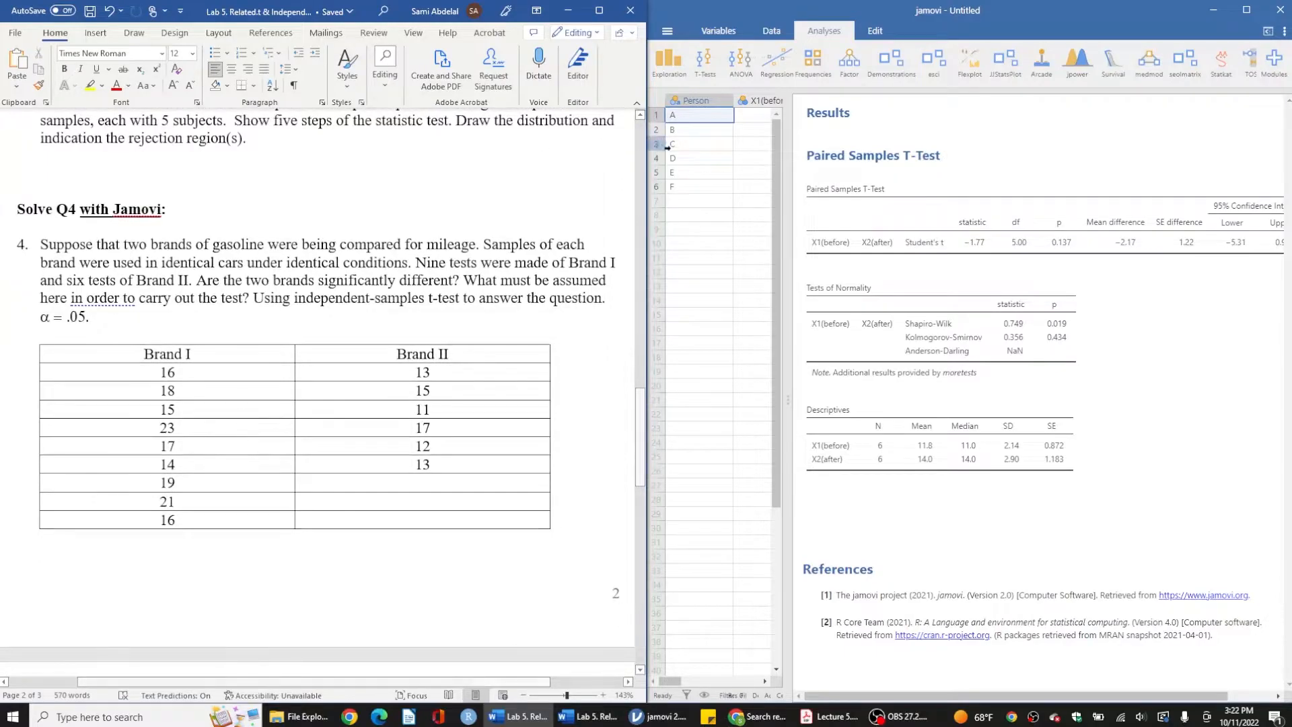
Widen the jamovi data view and import the Lab5Q4 Excel file from the lab folder
{"action": "left_click_drag", "start_coordinate": [788, 399], "coordinate": [1037, 400]}
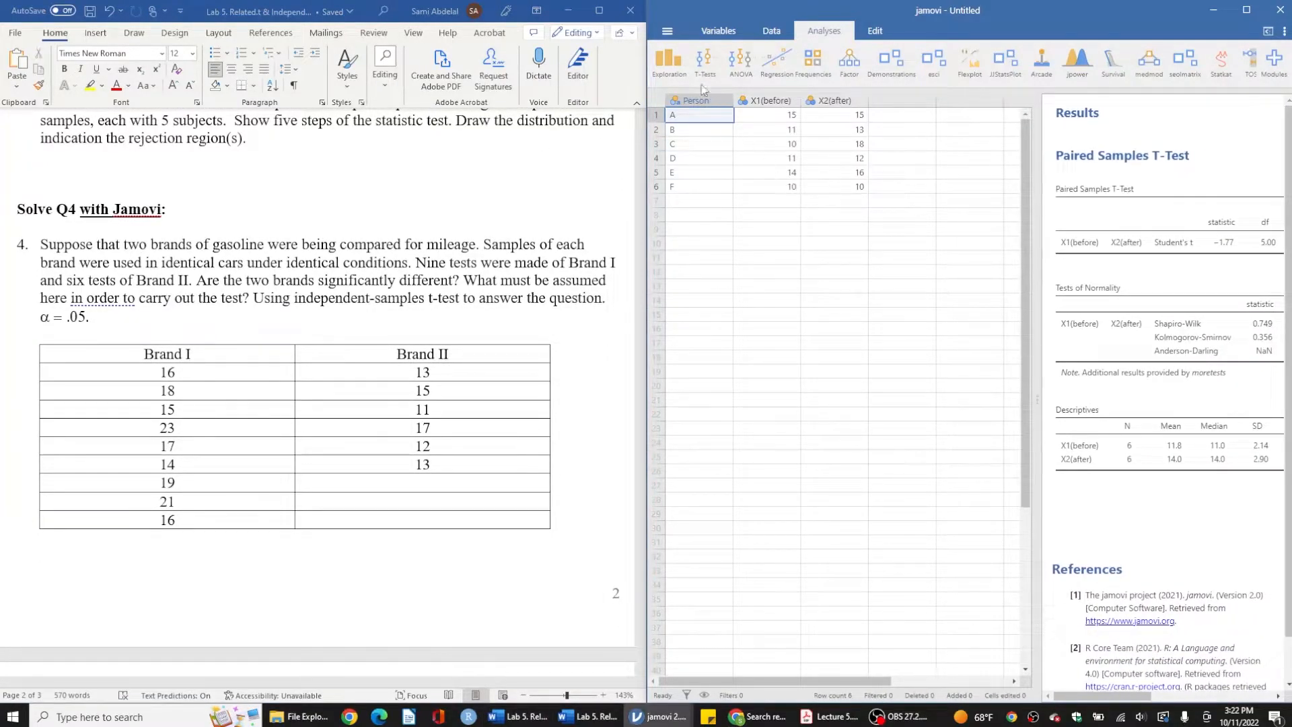
{"action": "left_click", "coordinate": [667, 32]}
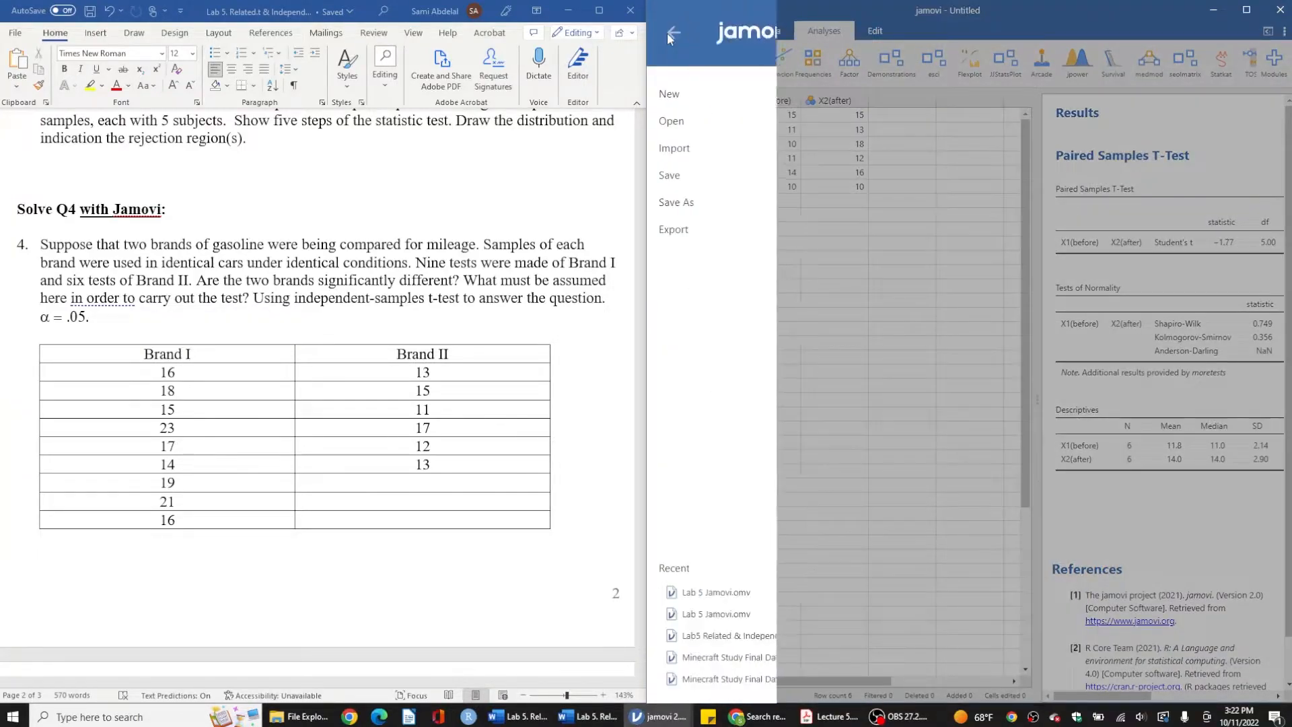
{"action": "left_click", "coordinate": [688, 156]}
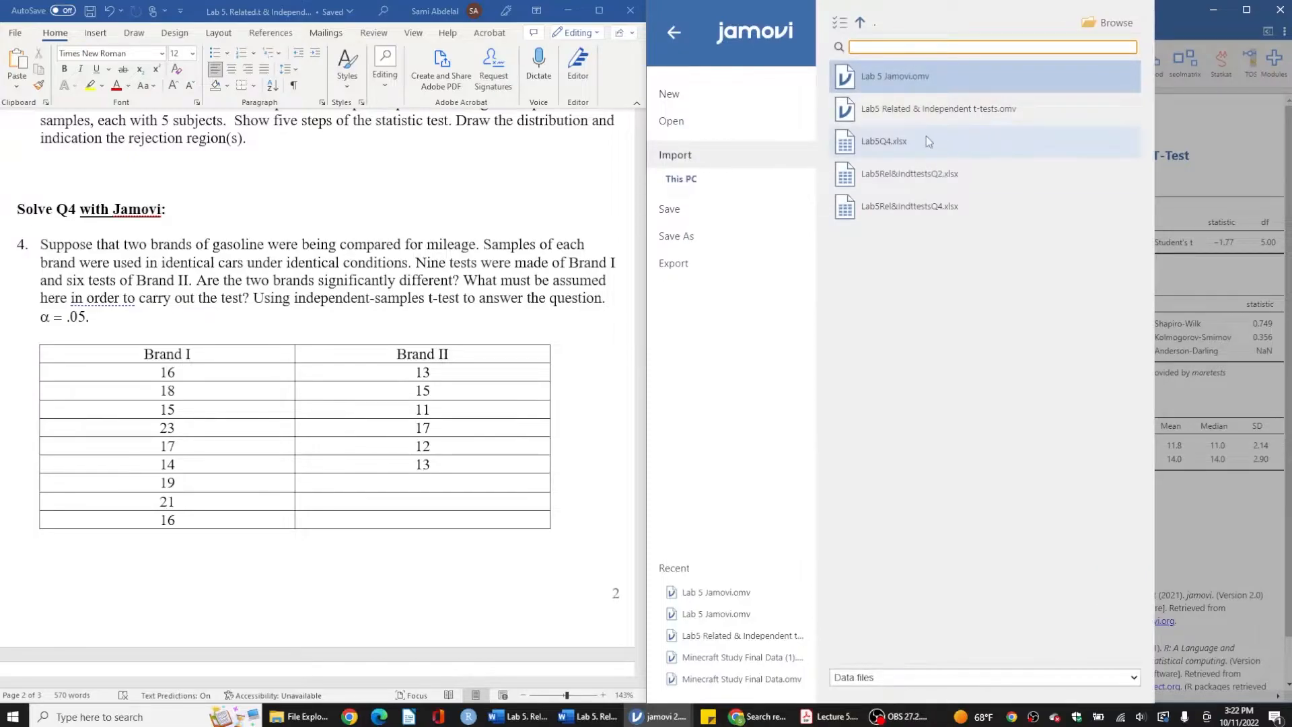
{"action": "left_click", "coordinate": [1115, 23]}
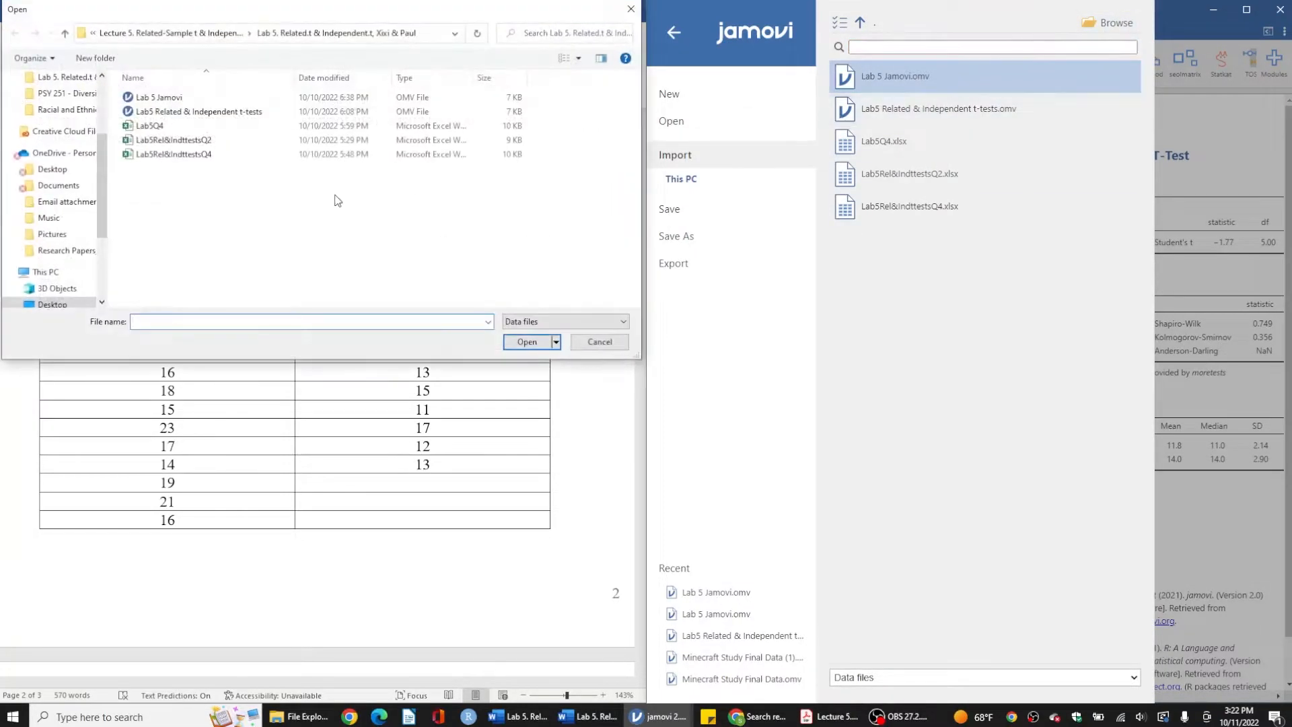
{"action": "double_click", "coordinate": [183, 126]}
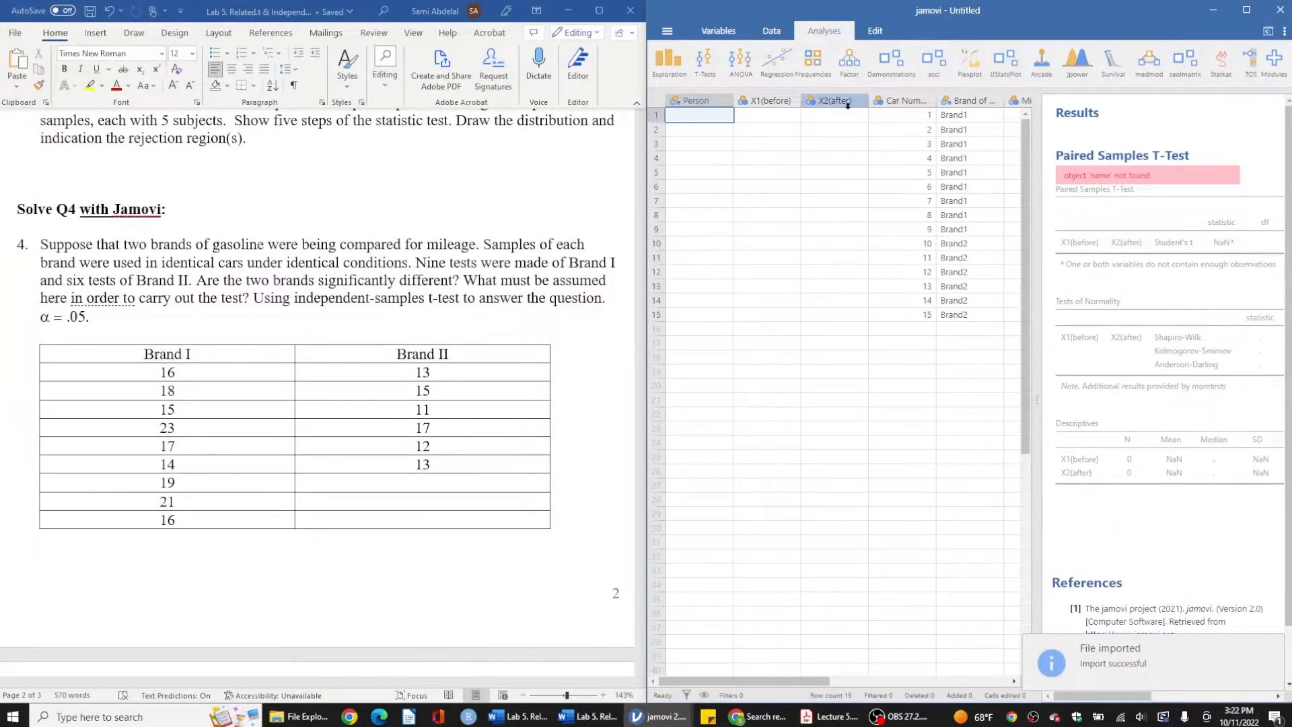
Delete the question 2 variables Person, X1(before) and X2(after) from the jamovi data sheet
{"action": "left_click_drag", "start_coordinate": [834, 101], "coordinate": [693, 104]}
{"action": "right_click", "coordinate": [697, 101]}
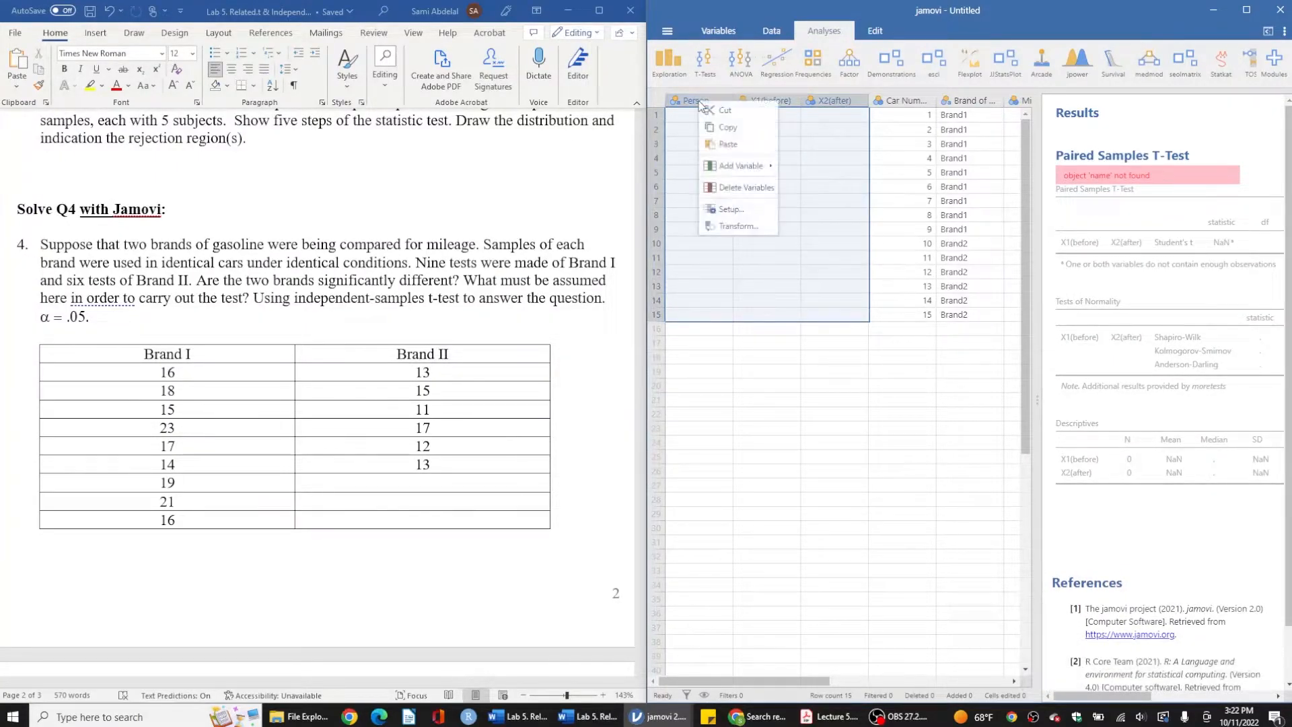
{"action": "left_click", "coordinate": [725, 189]}
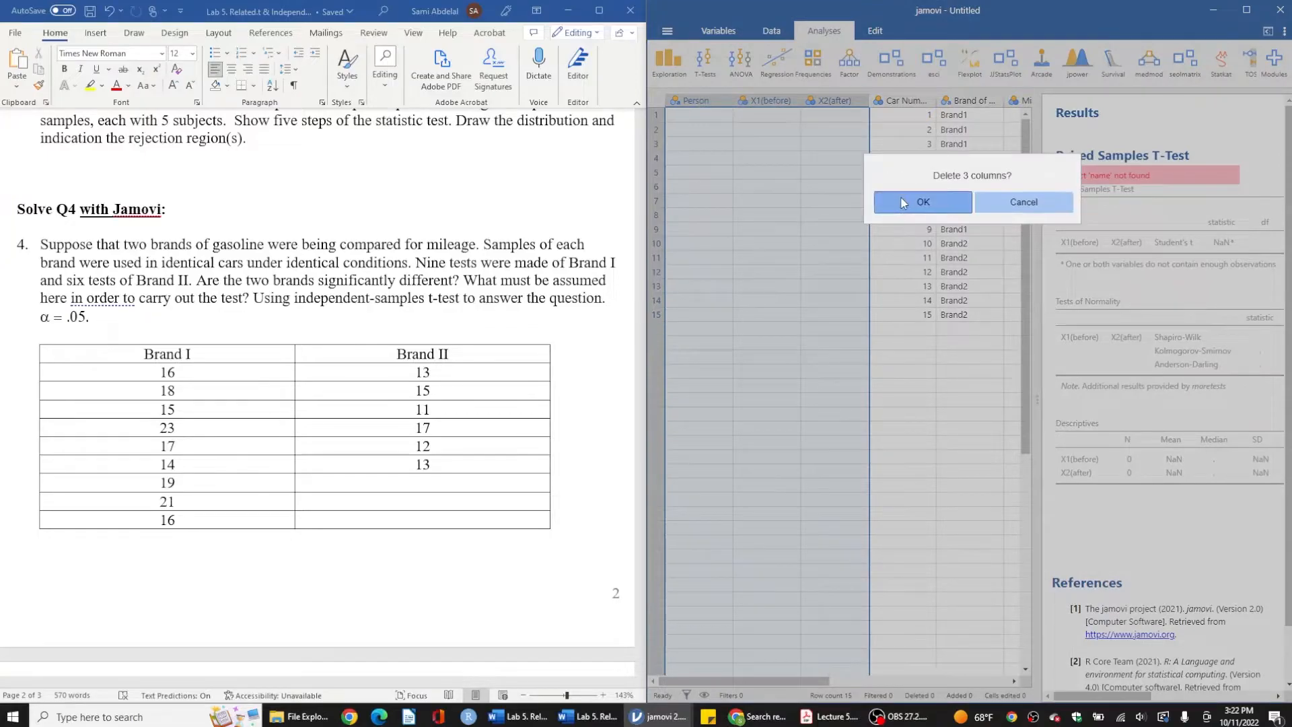
{"action": "left_click", "coordinate": [922, 202]}
Examine the imported rows and the car number, brand of gasoline and mileage columns
{"action": "left_click", "coordinate": [743, 132]}
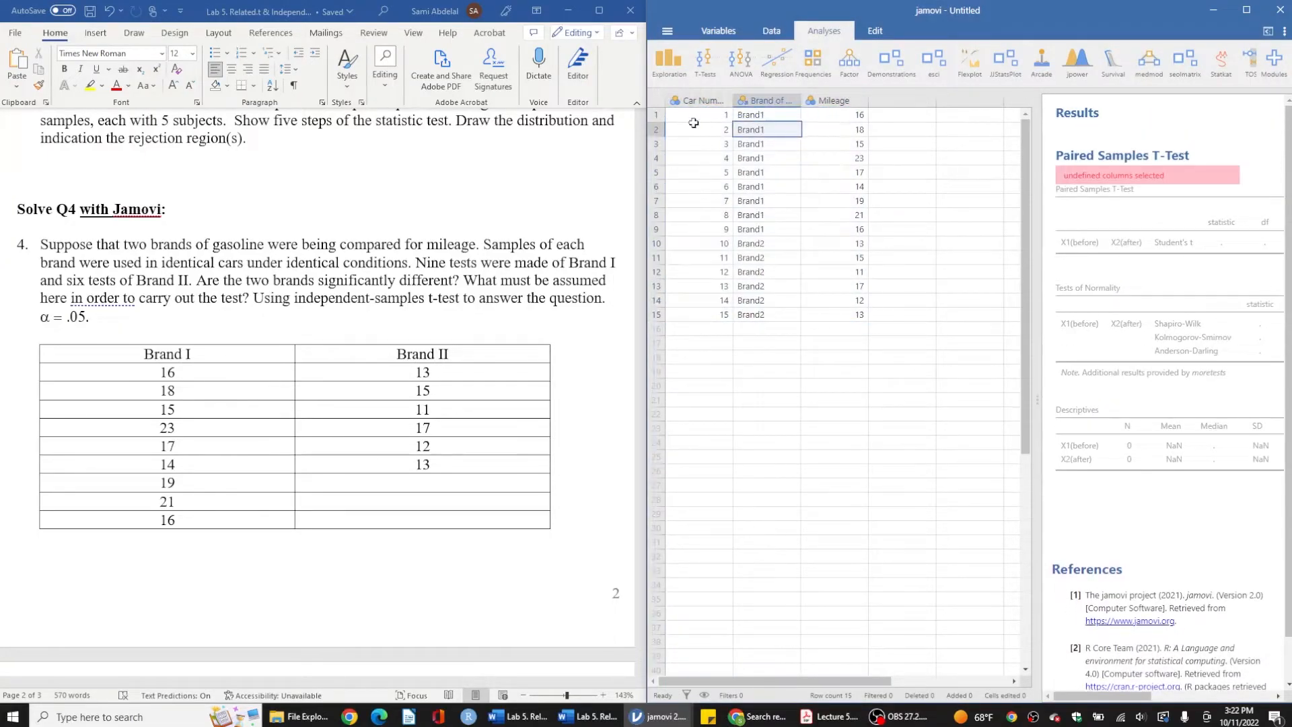
{"action": "left_click", "coordinate": [662, 129]}
{"action": "left_click_drag", "start_coordinate": [661, 129], "coordinate": [657, 313]}
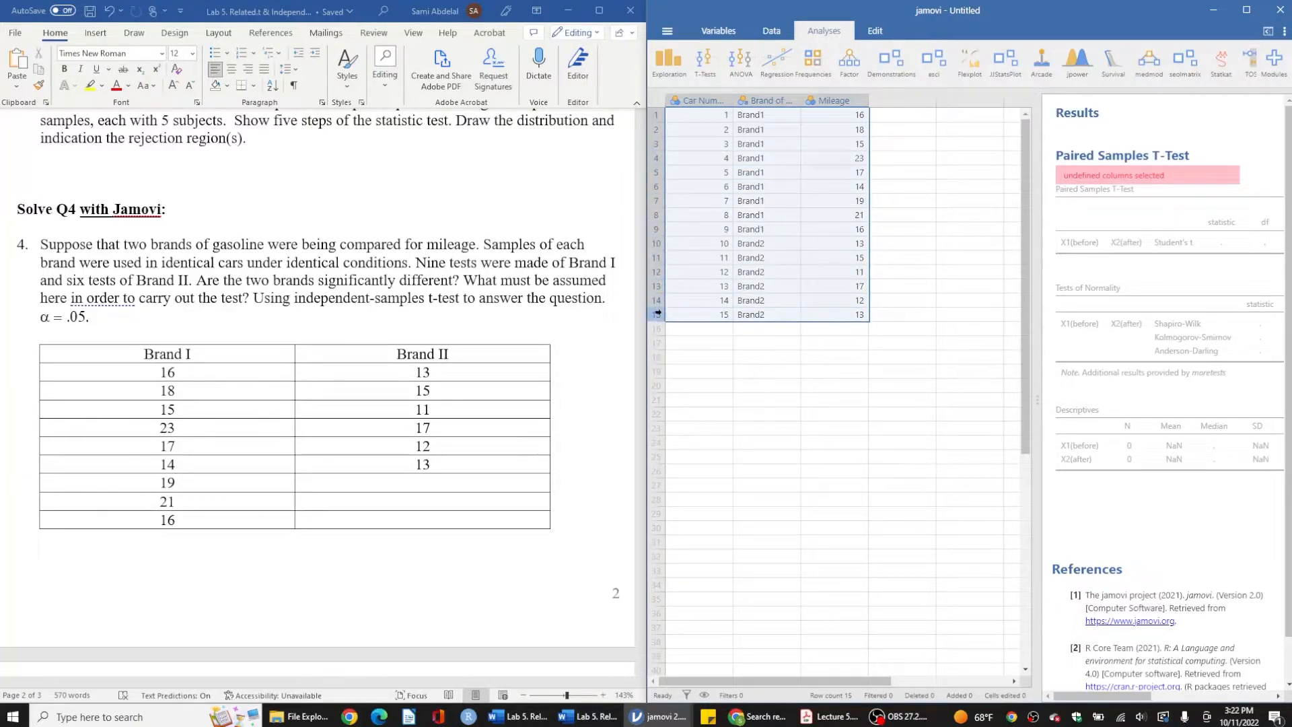
{"action": "left_click", "coordinate": [707, 101]}
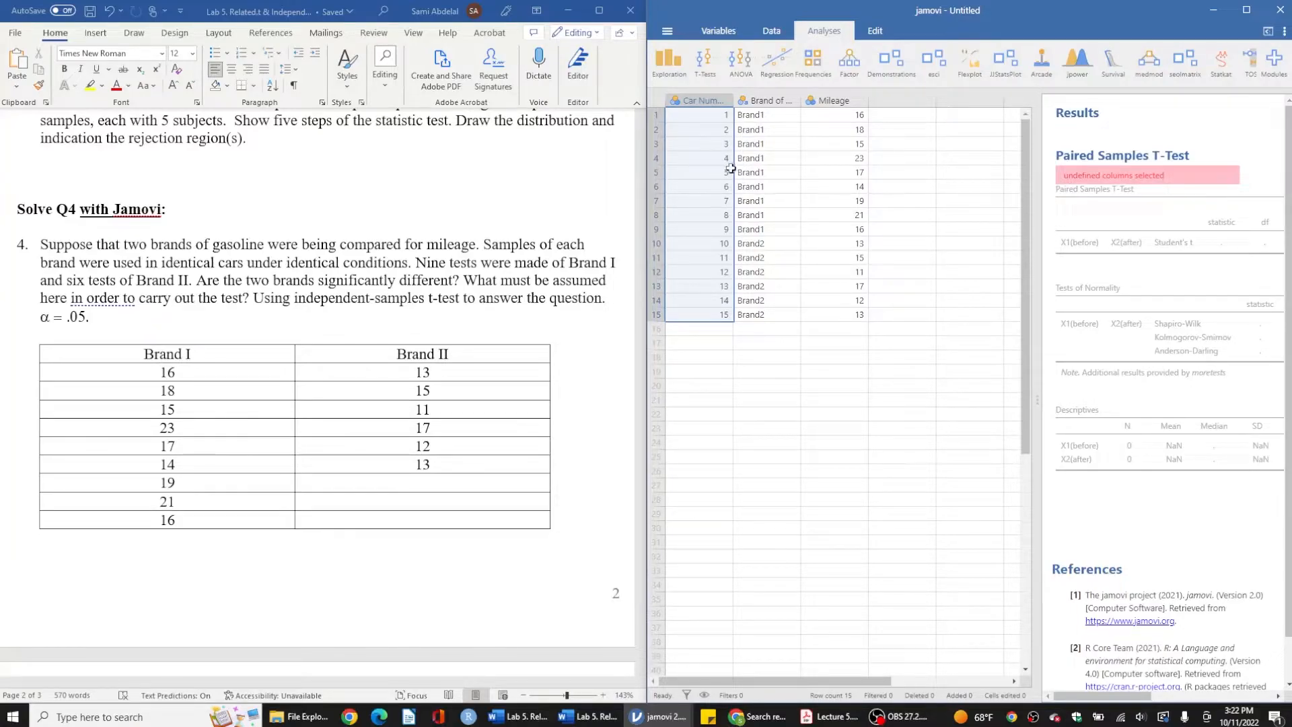
{"action": "left_click", "coordinate": [753, 115]}
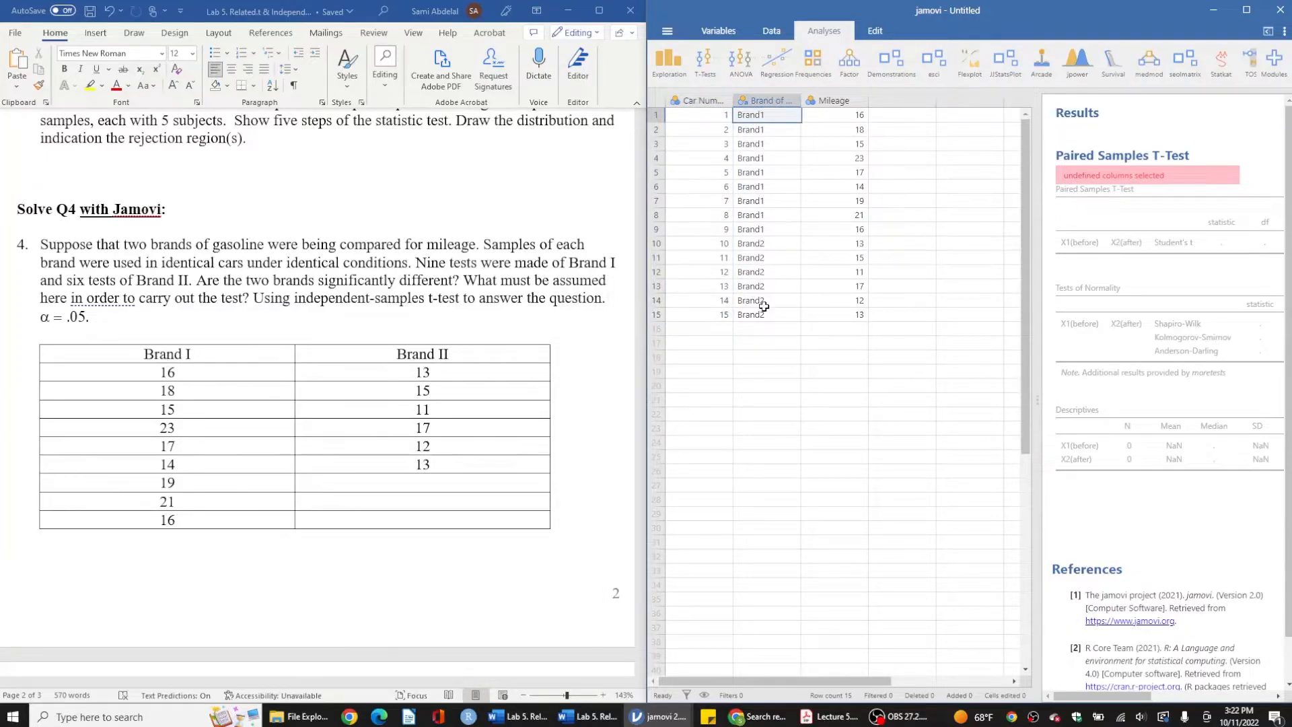
{"action": "left_click", "coordinate": [833, 100]}
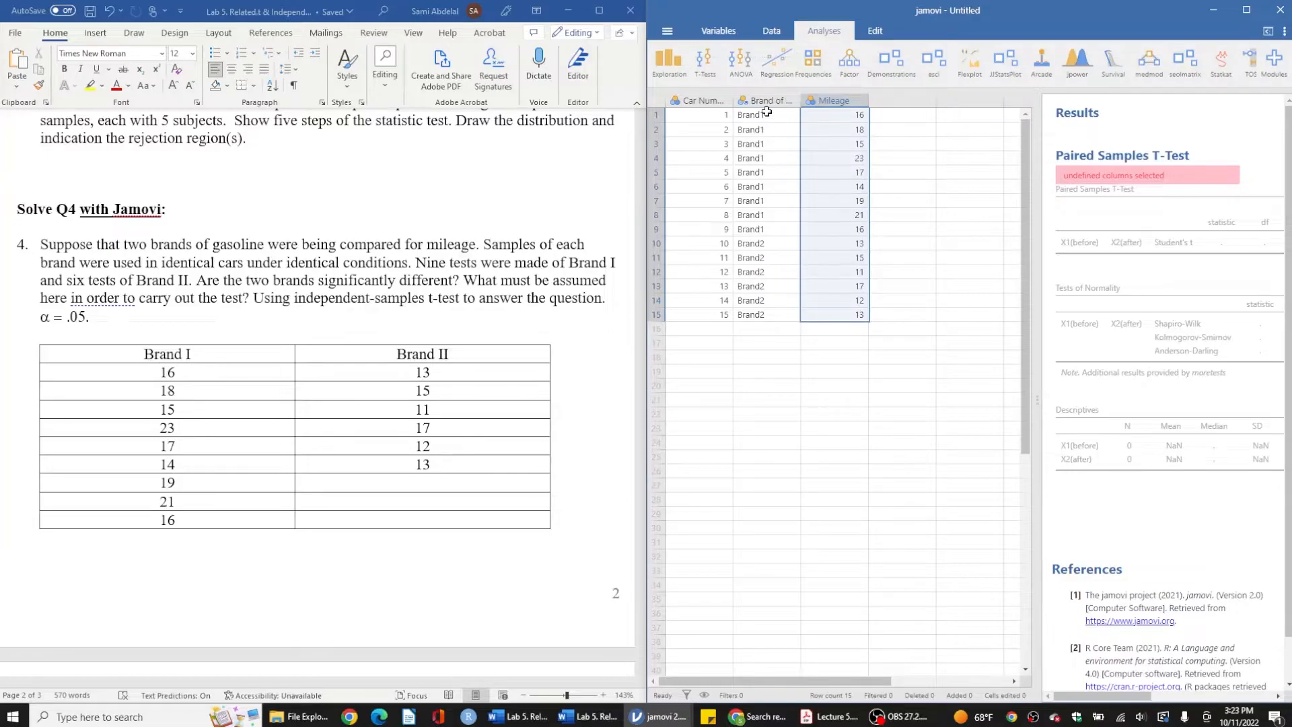
Start an Independent Samples T-Test and assign Brand of Gasoline as the grouping variable
{"action": "left_click", "coordinate": [704, 64]}
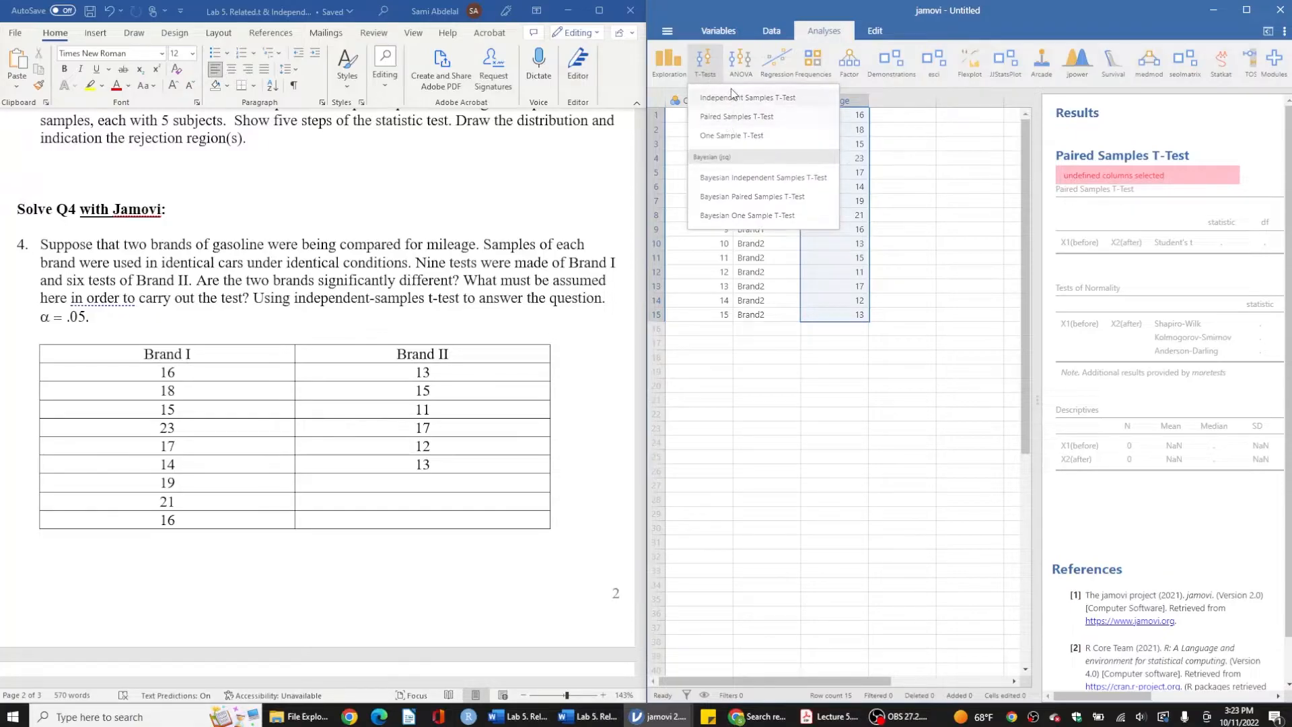
{"action": "left_click", "coordinate": [731, 90]}
{"action": "left_click", "coordinate": [714, 70]}
{"action": "left_click", "coordinate": [729, 109]}
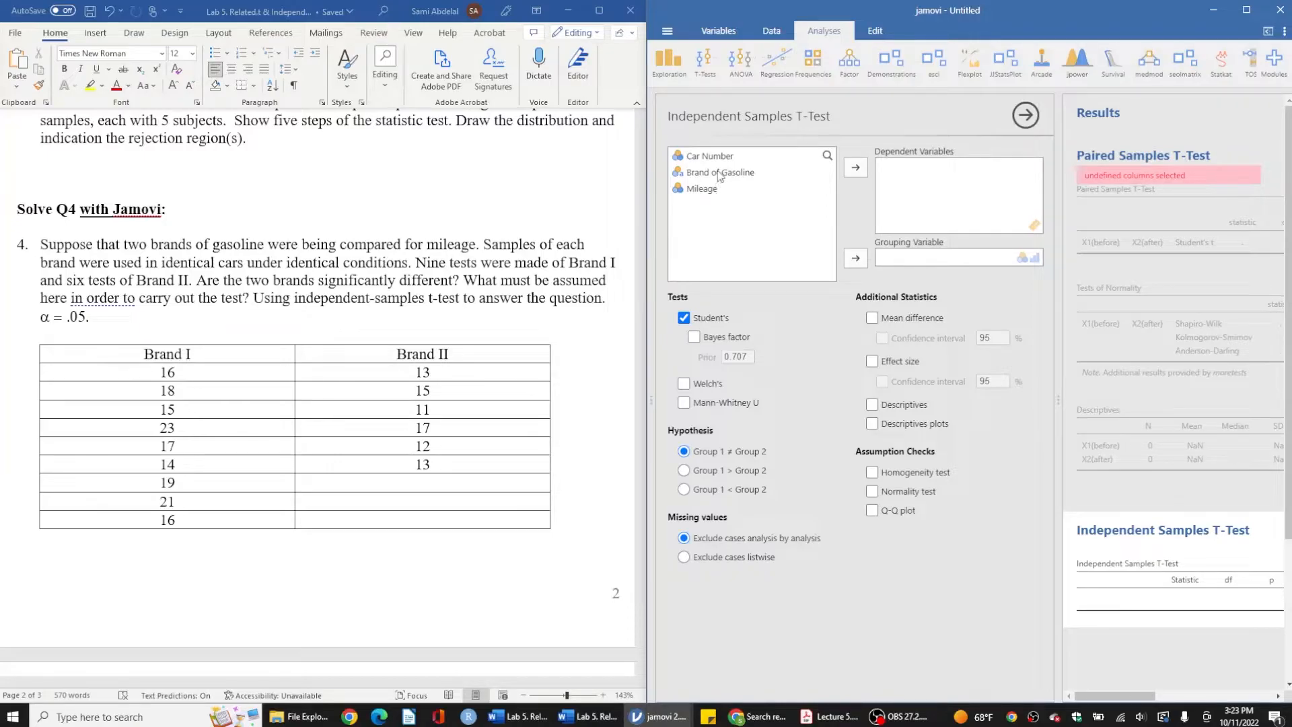
{"action": "left_click_drag", "start_coordinate": [720, 174], "coordinate": [935, 256]}
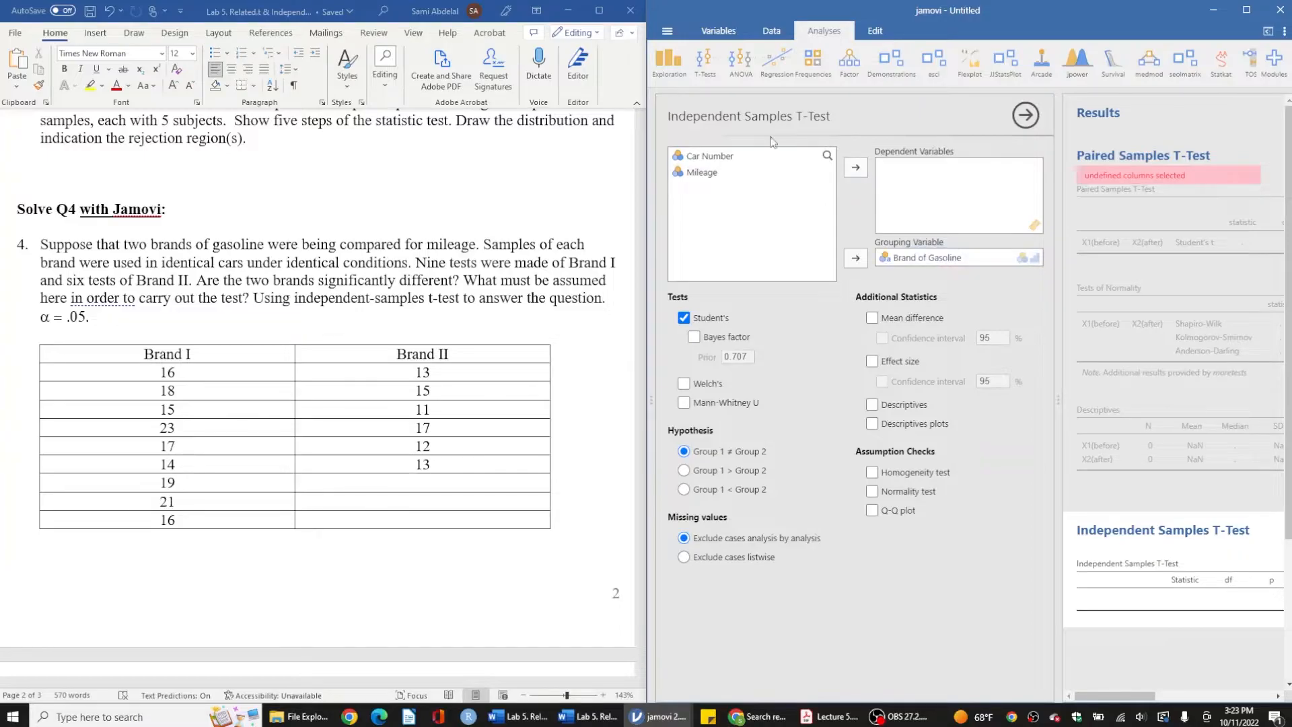
Widen the Brand of Gasoline column in the data sheet so its full name fits
{"action": "left_click", "coordinate": [773, 27]}
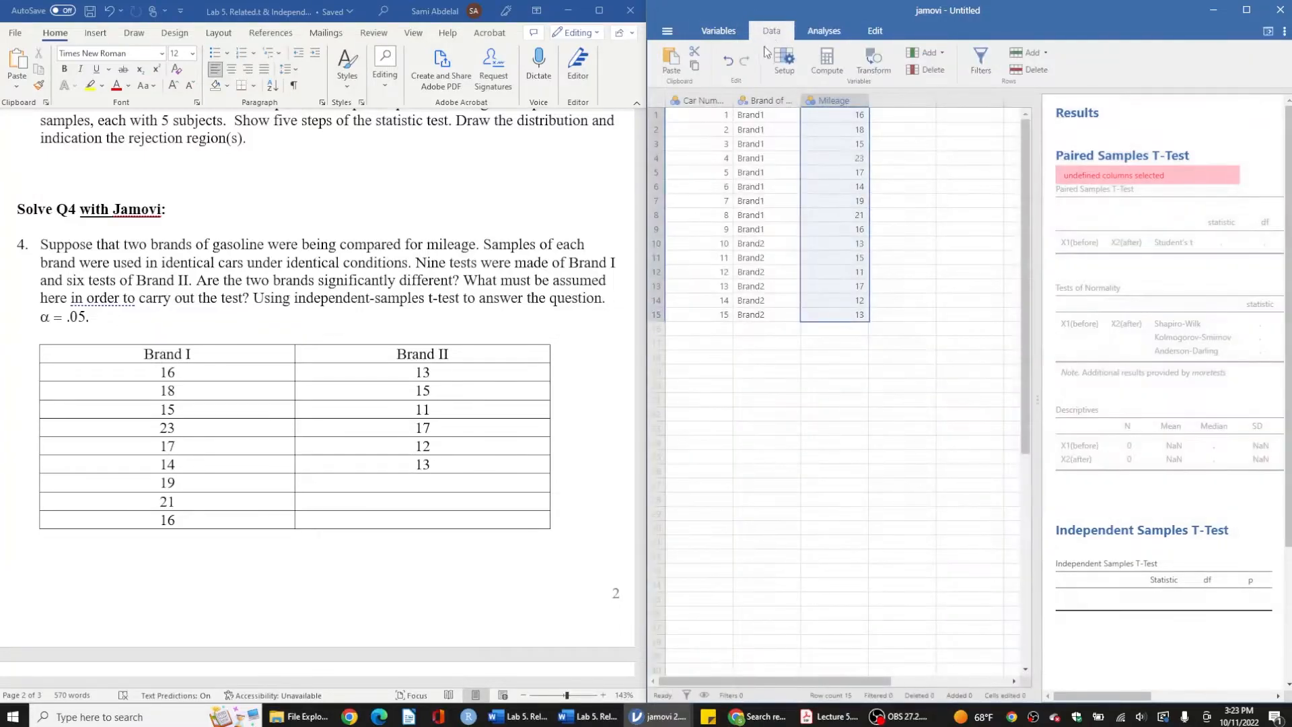
{"action": "left_click", "coordinate": [753, 103]}
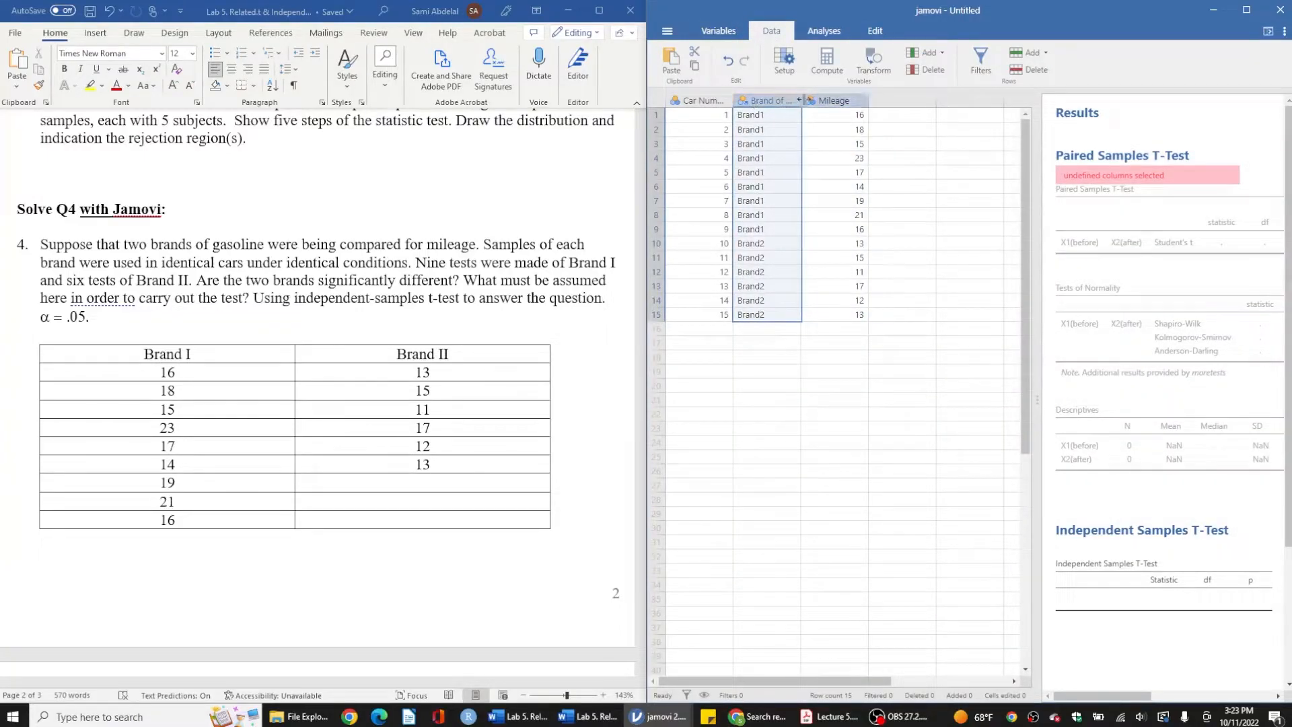
{"action": "left_click_drag", "start_coordinate": [800, 101], "coordinate": [847, 100]}
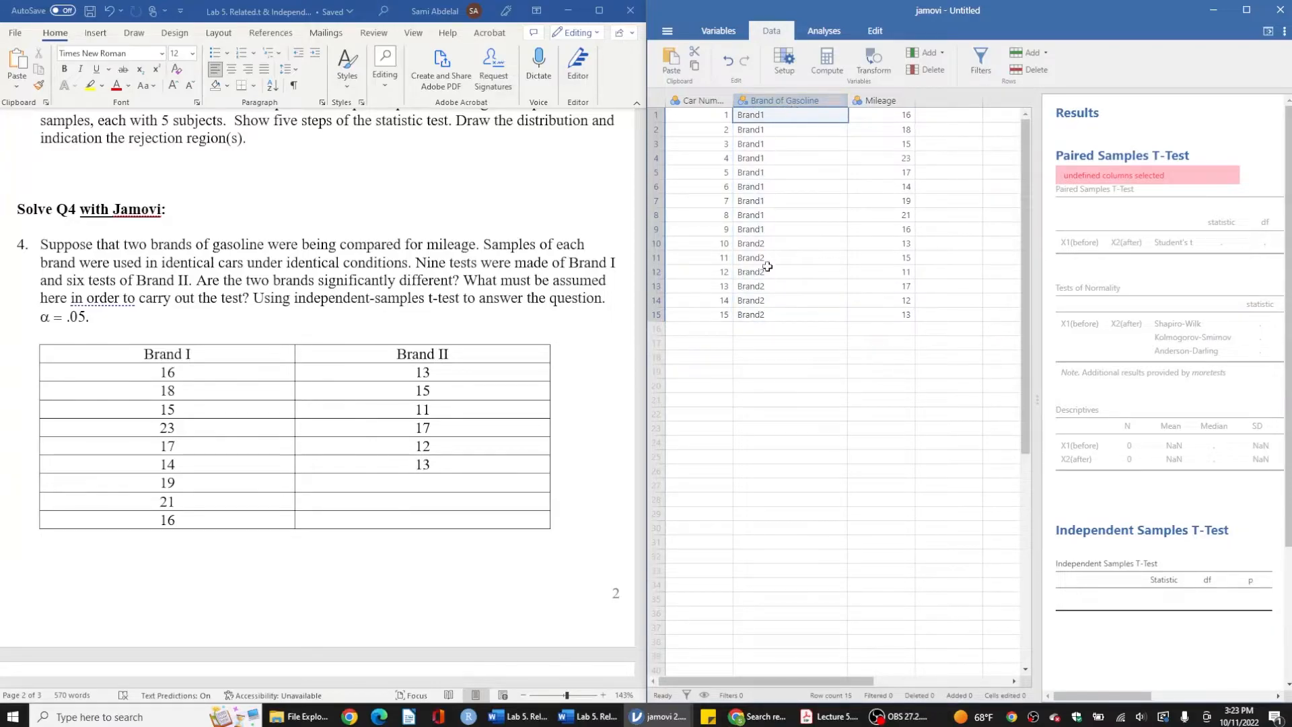
Reopen the Independent Samples T-Test options from the results and assign Mileage as the dependent variable
{"action": "left_click", "coordinate": [817, 32]}
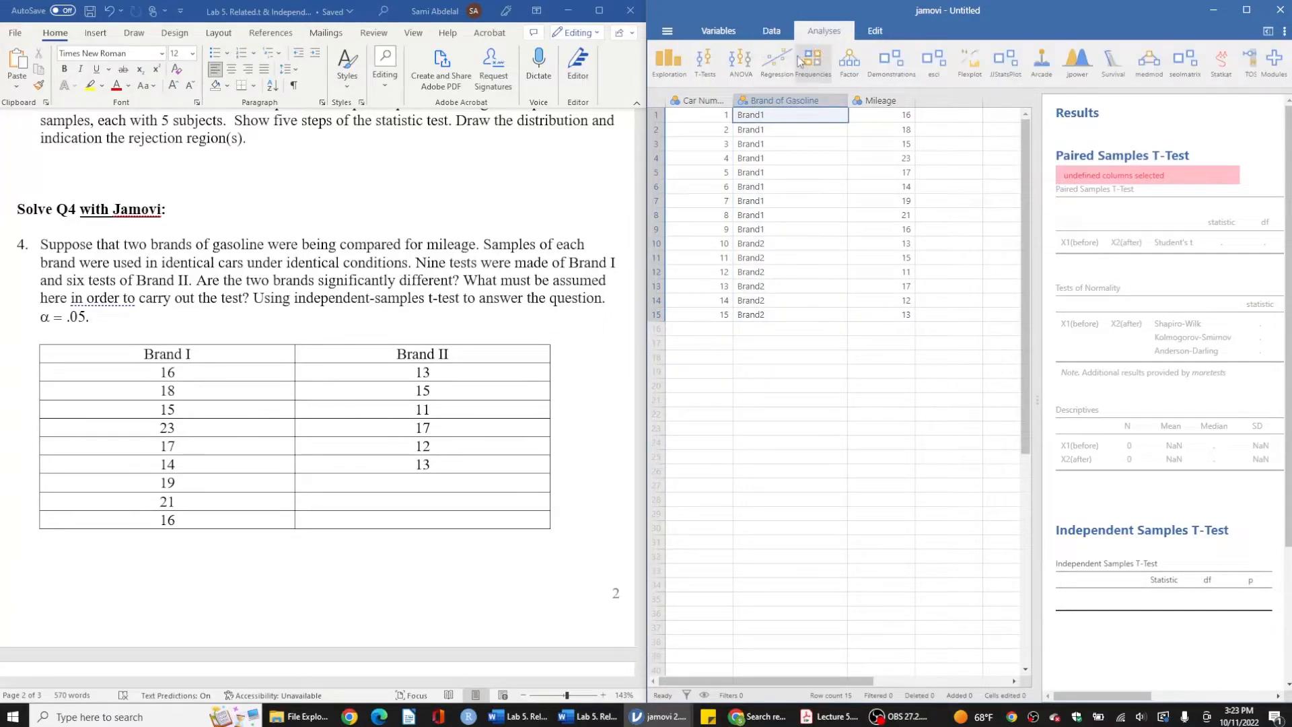
{"action": "left_click", "coordinate": [772, 31]}
{"action": "left_click", "coordinate": [1060, 211]}
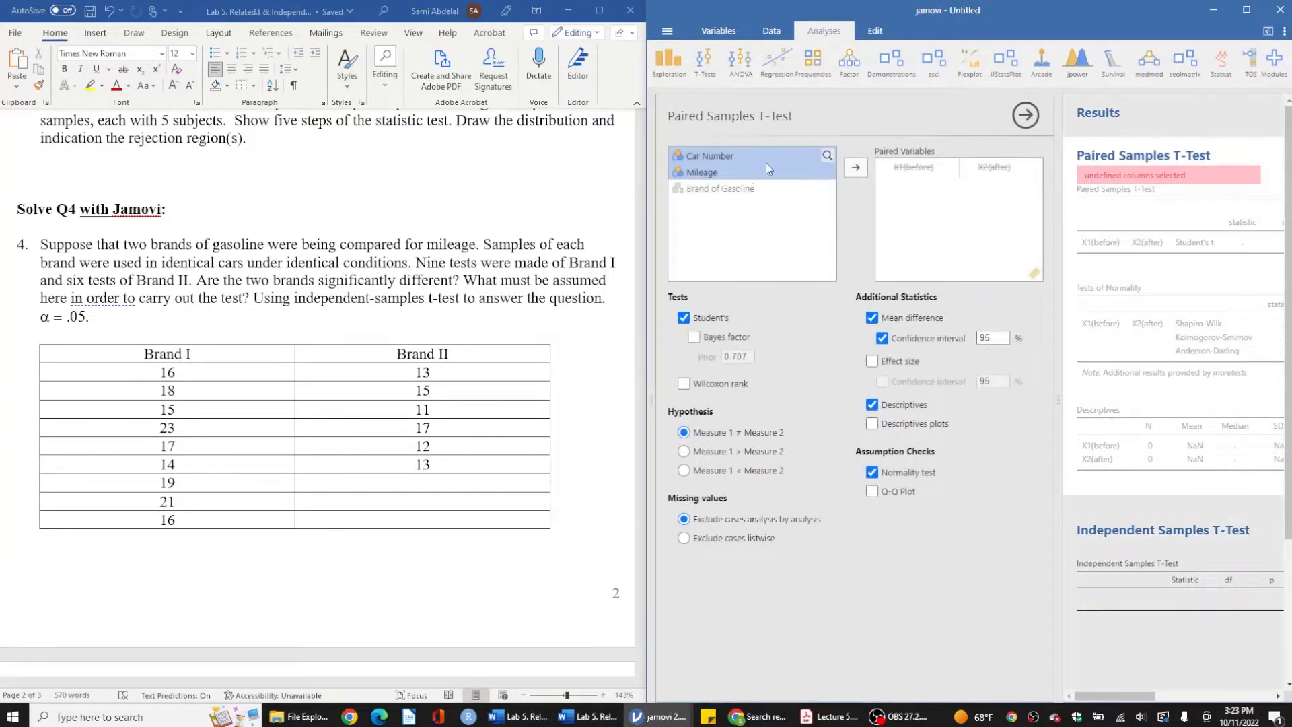
{"action": "left_click", "coordinate": [1115, 559]}
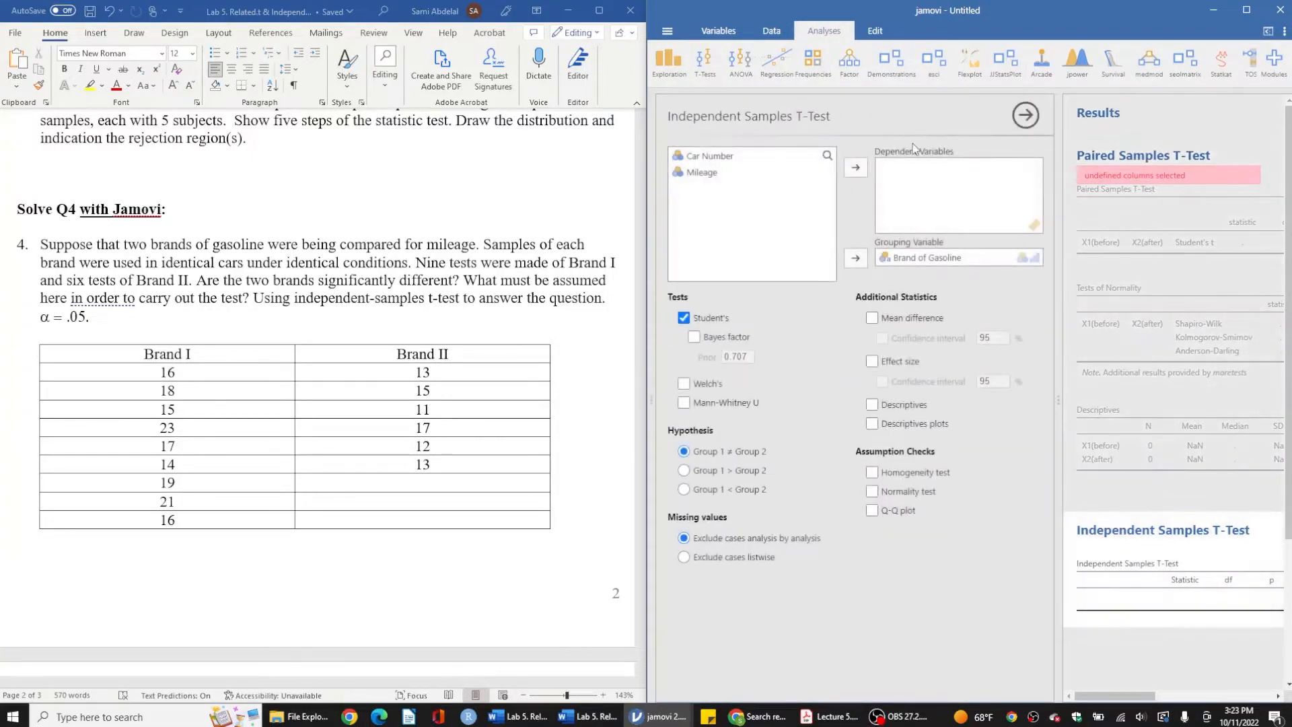
{"action": "left_click", "coordinate": [723, 159]}
{"action": "left_click", "coordinate": [725, 172]}
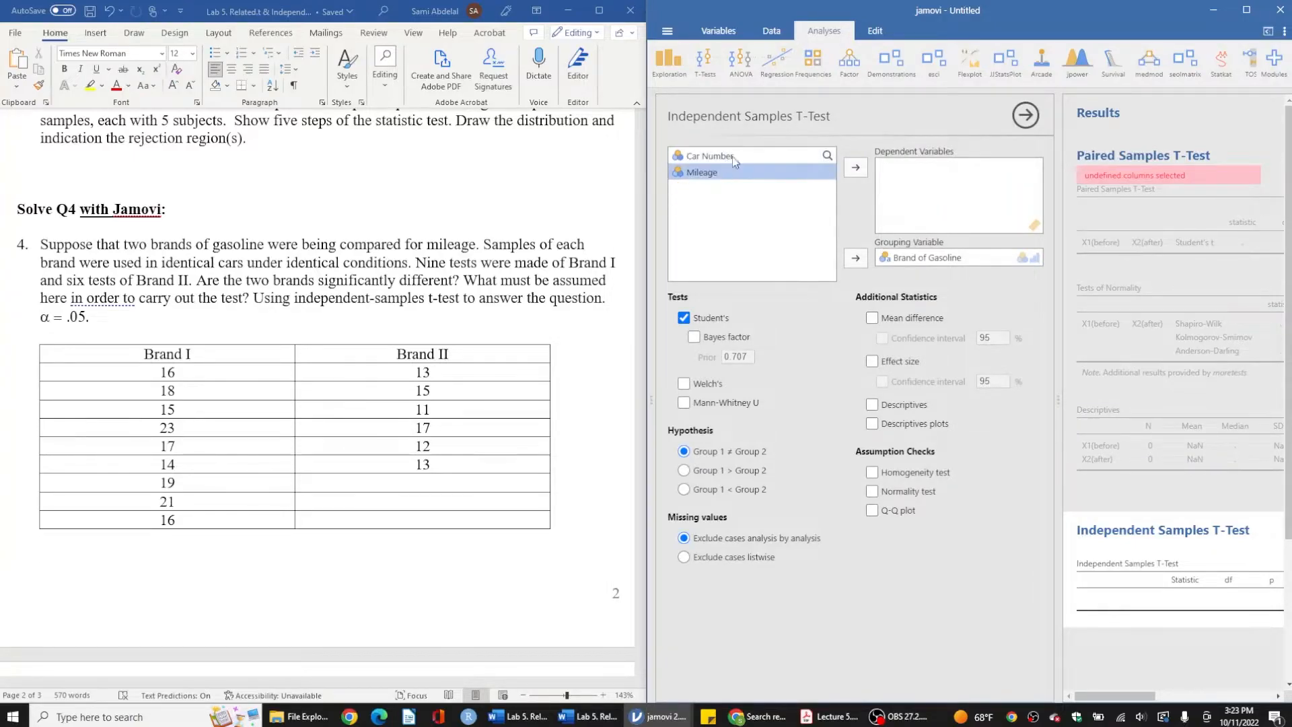
{"action": "left_click", "coordinate": [864, 169]}
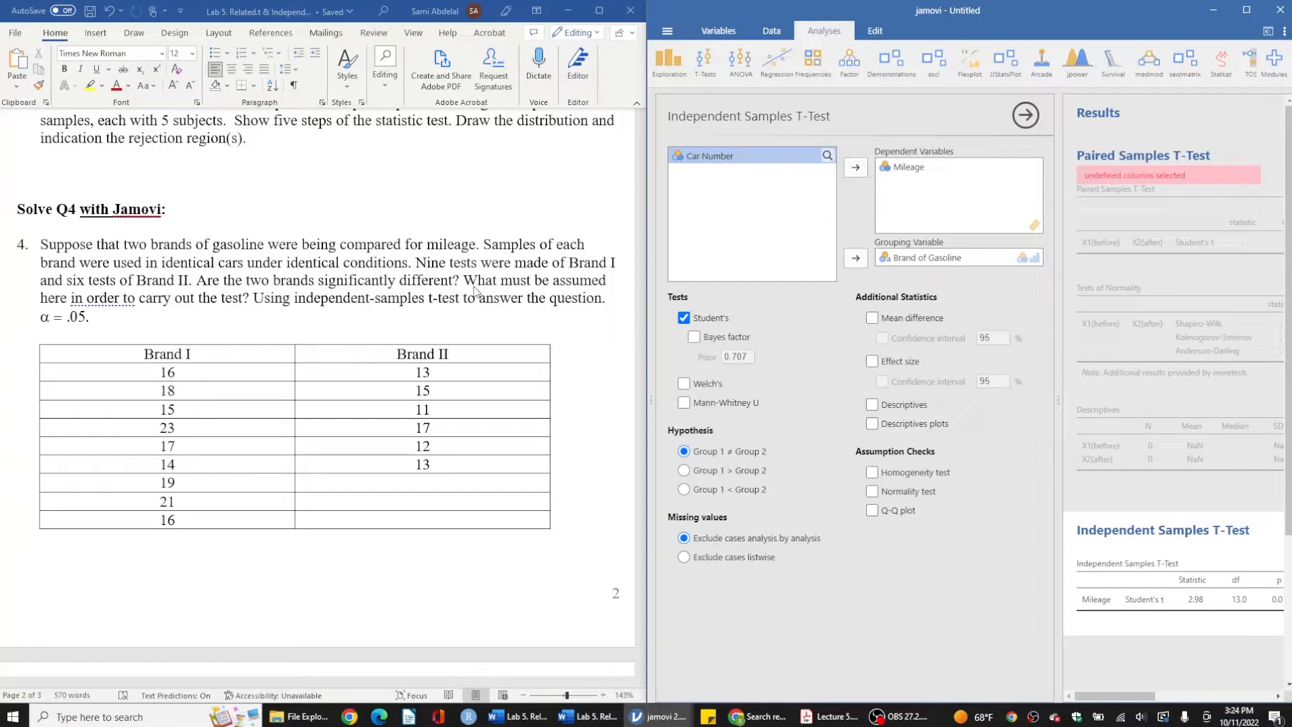
Mark "significantly different" in the question 4 text and choose the hypothesis Group 1 ≠ Group 2
{"action": "left_click", "coordinate": [431, 288]}
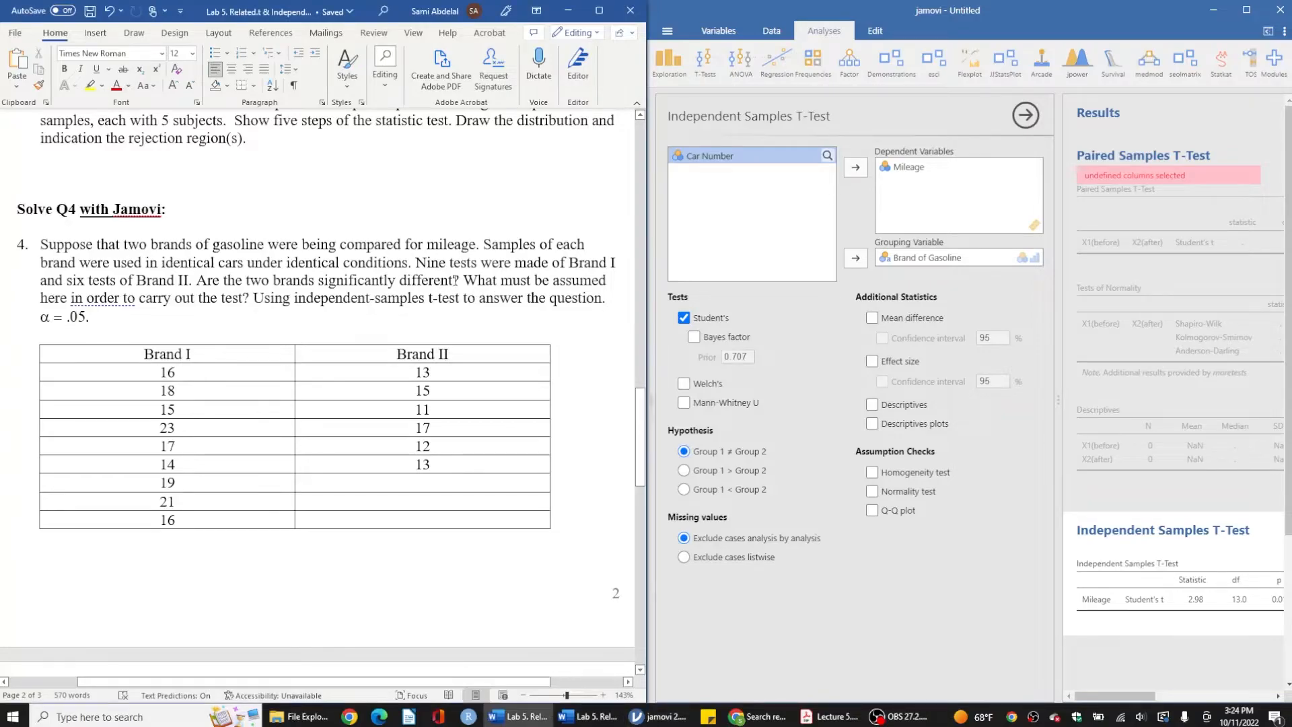
{"action": "left_click_drag", "start_coordinate": [434, 281], "coordinate": [322, 281]}
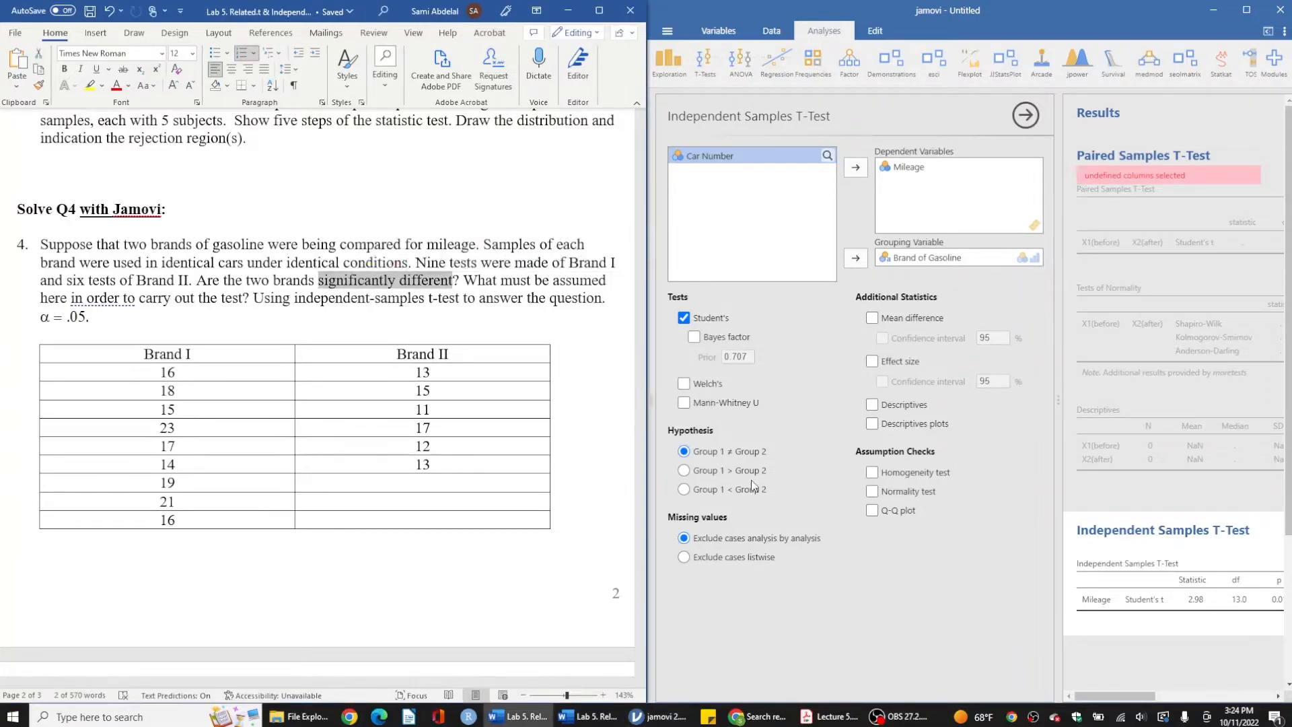
{"action": "left_click", "coordinate": [717, 450]}
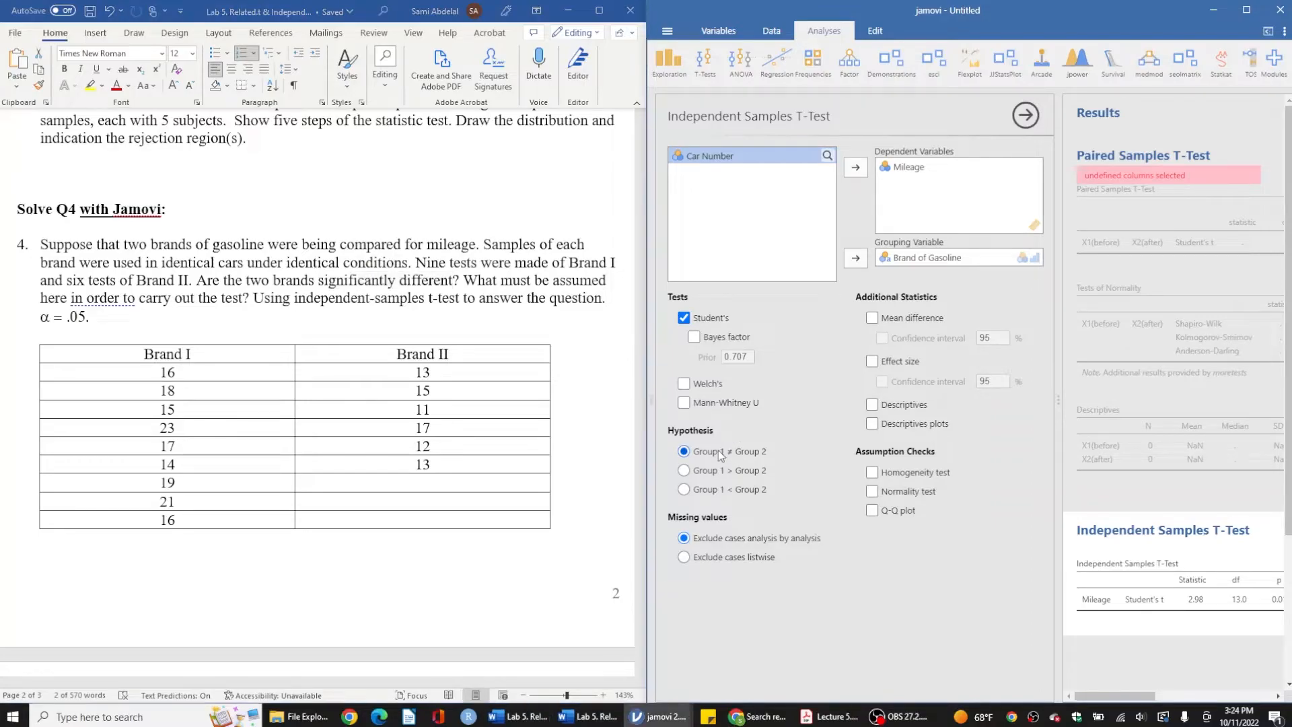
Add the mean difference with its 95% confidence interval and the descriptives to the independent samples t test
{"action": "left_click", "coordinate": [873, 318]}
{"action": "left_click", "coordinate": [882, 337]}
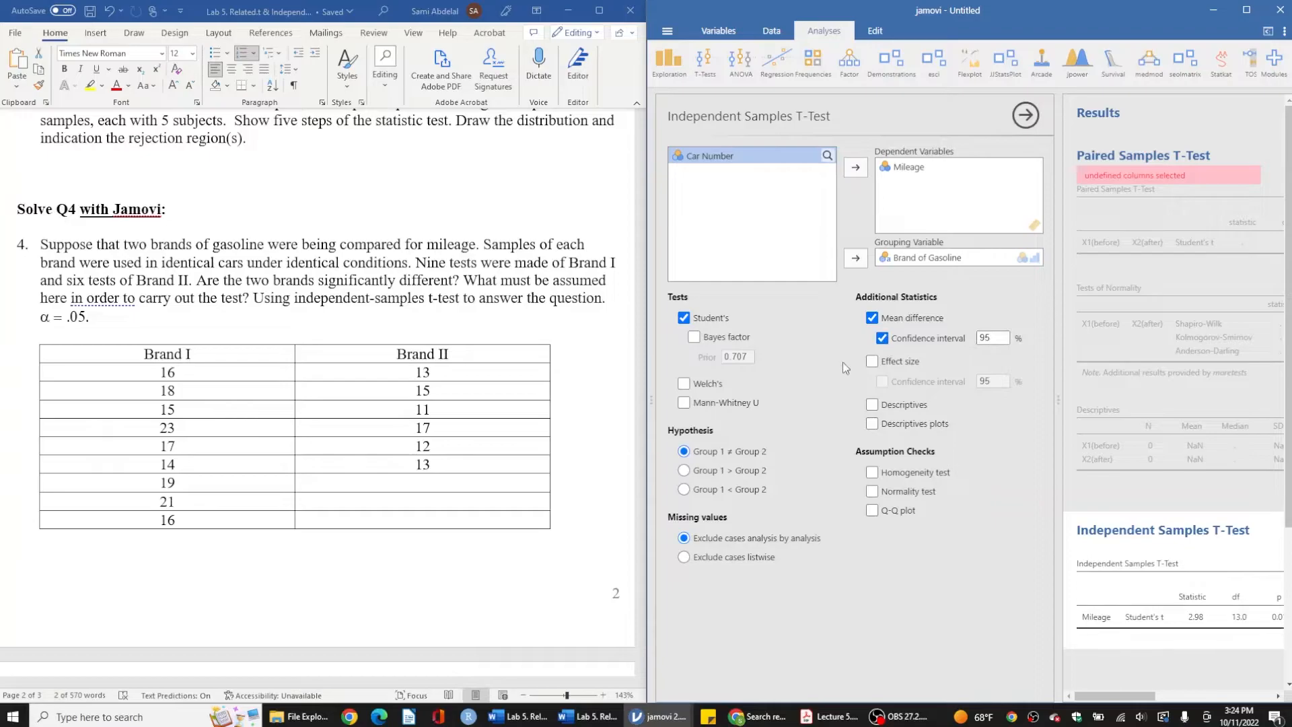
{"action": "left_click", "coordinate": [872, 404]}
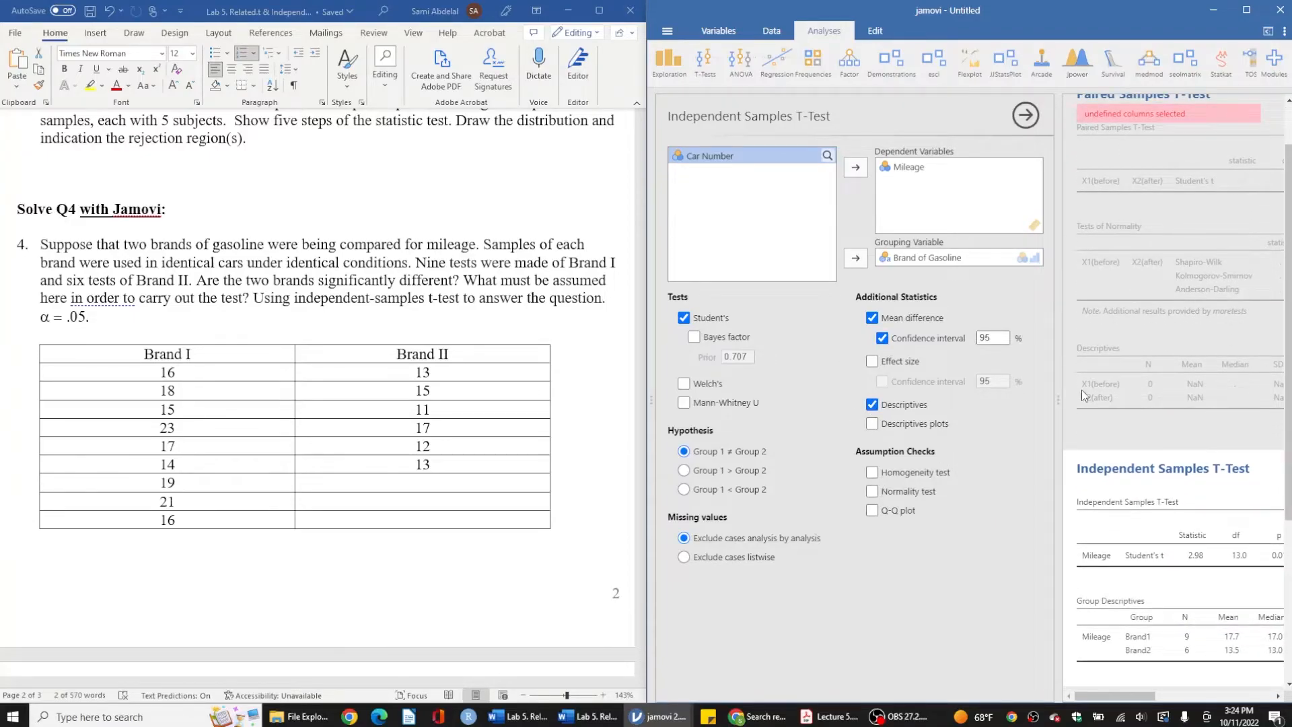
Close the Independent Samples T-Test options and widen the results area so the whole t-test table shows
{"action": "left_click", "coordinate": [1026, 117]}
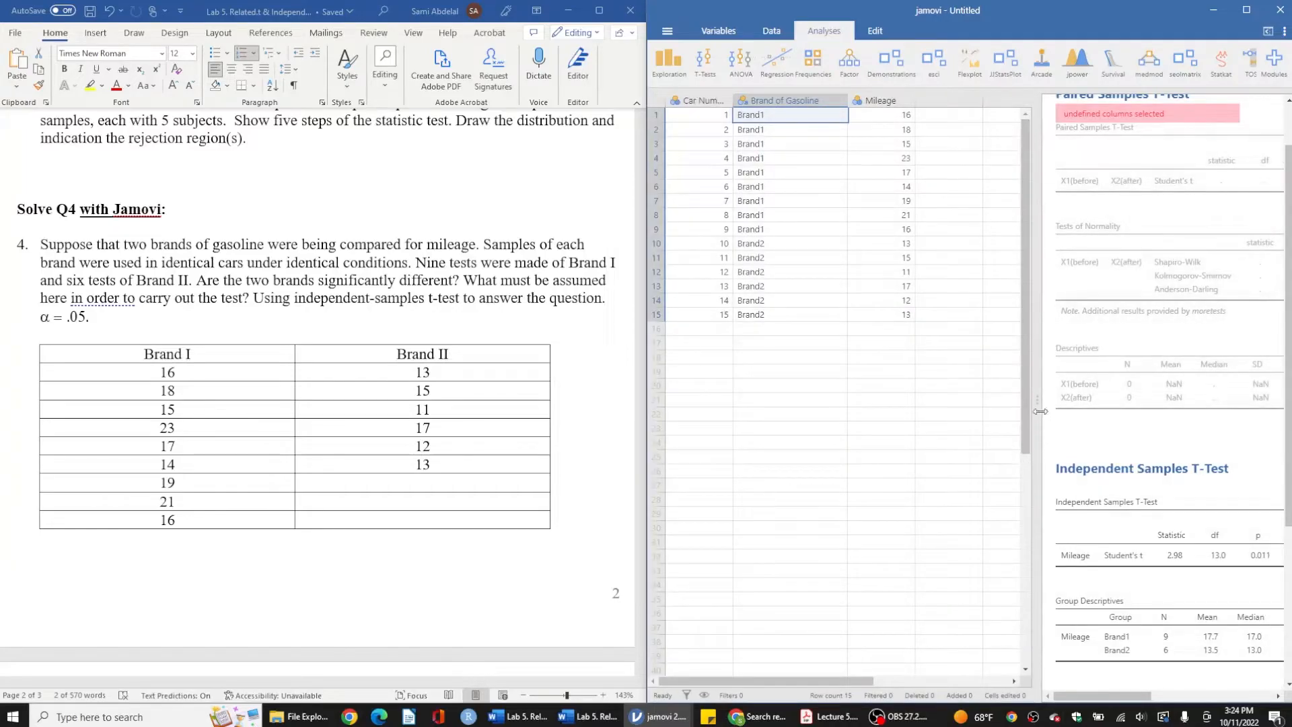
{"action": "left_click_drag", "start_coordinate": [1040, 412], "coordinate": [754, 447]}
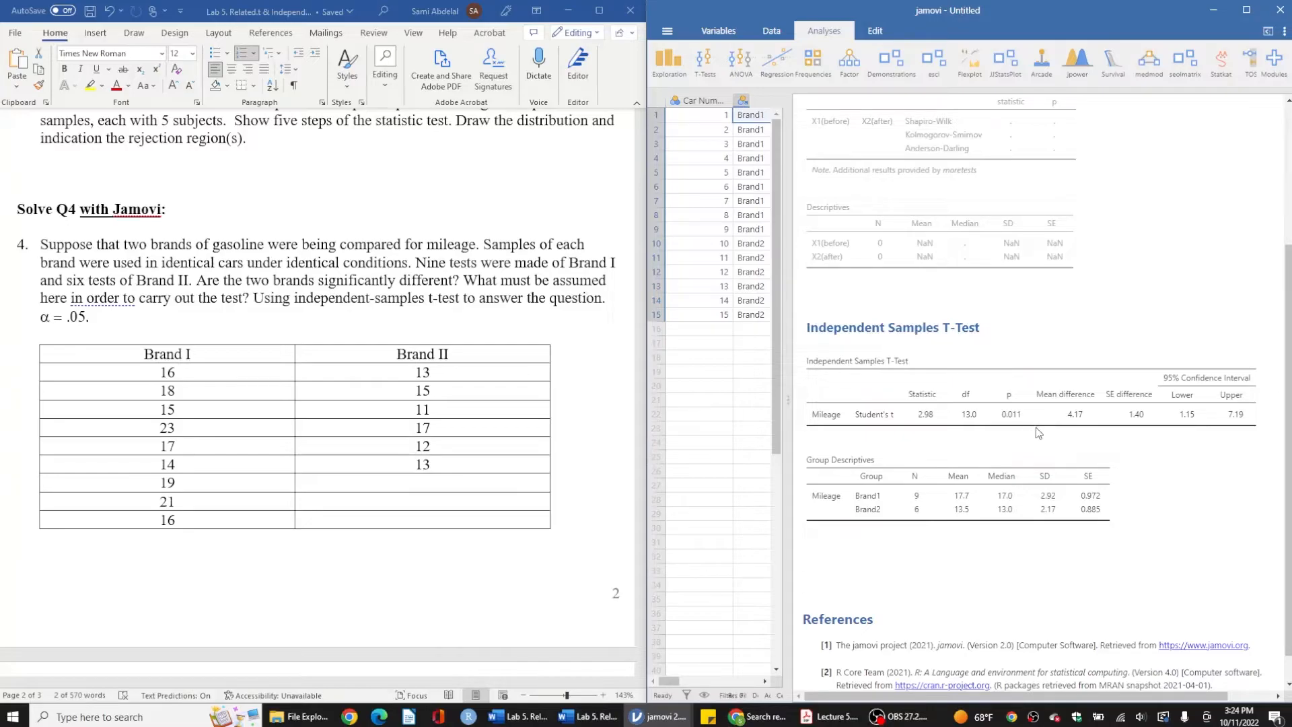
{"action": "scroll", "coordinate": [1046, 432], "scroll_direction": "down", "scroll_amount": 1}
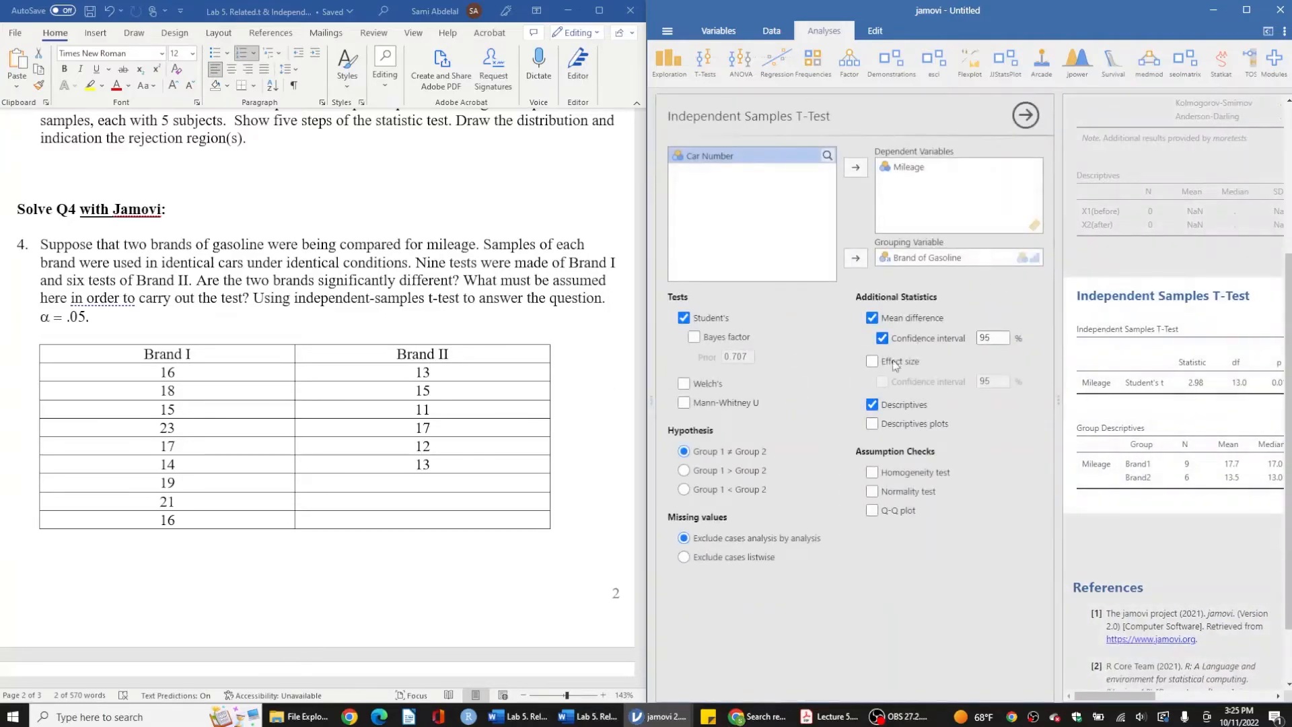
Add the homogeneity test and normality test to the independent samples t test and view the assumption tables
{"action": "left_click", "coordinate": [872, 472]}
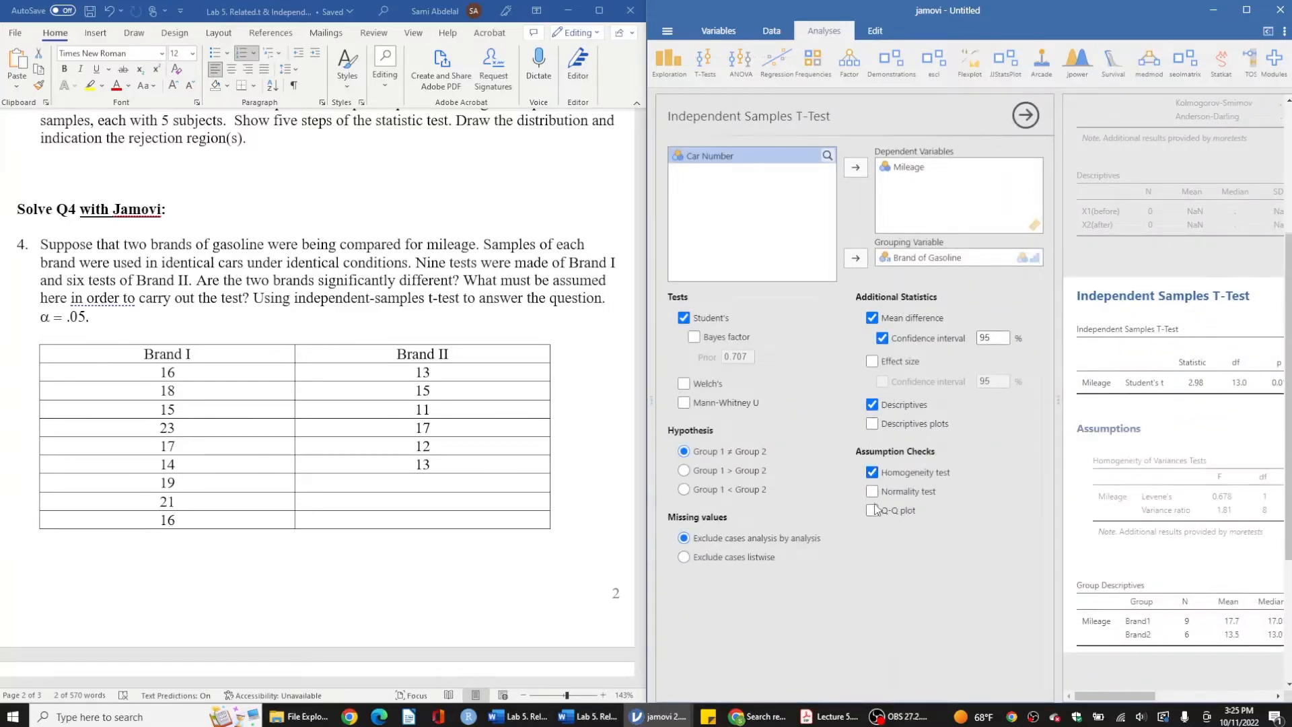
{"action": "left_click", "coordinate": [872, 491]}
{"action": "scroll", "coordinate": [1071, 388], "scroll_direction": "down", "scroll_amount": 1}
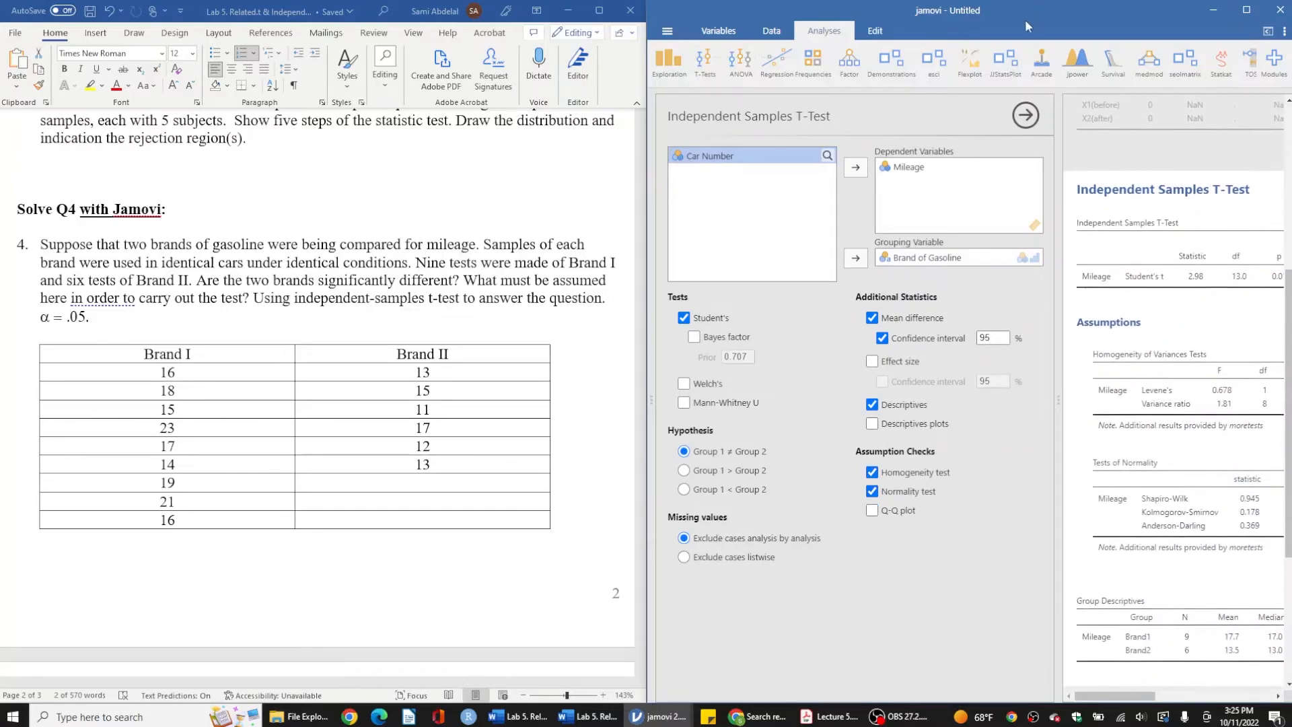
{"action": "left_click", "coordinate": [1025, 115]}
{"action": "scroll", "coordinate": [948, 368], "scroll_direction": "down", "scroll_amount": 1}
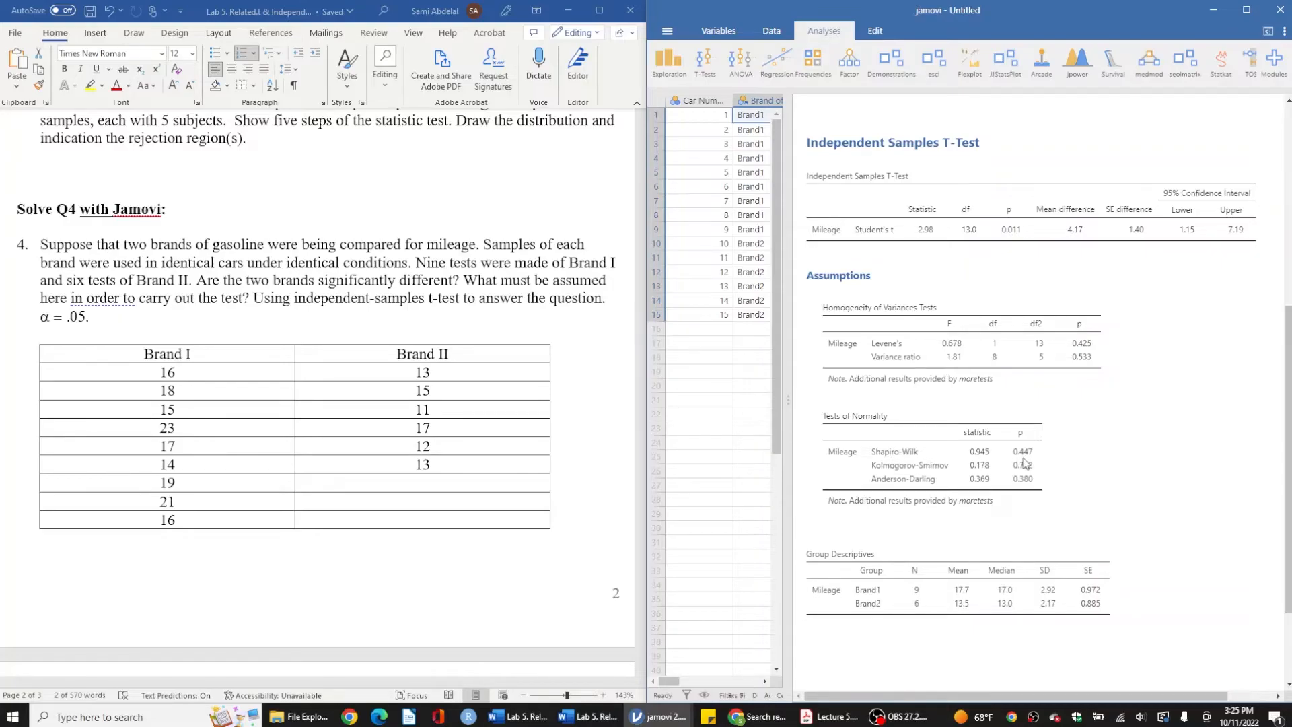
Reopen the independent samples t test options, remove the homogeneity and normality tests, and close the options
{"action": "left_click", "coordinate": [903, 227]}
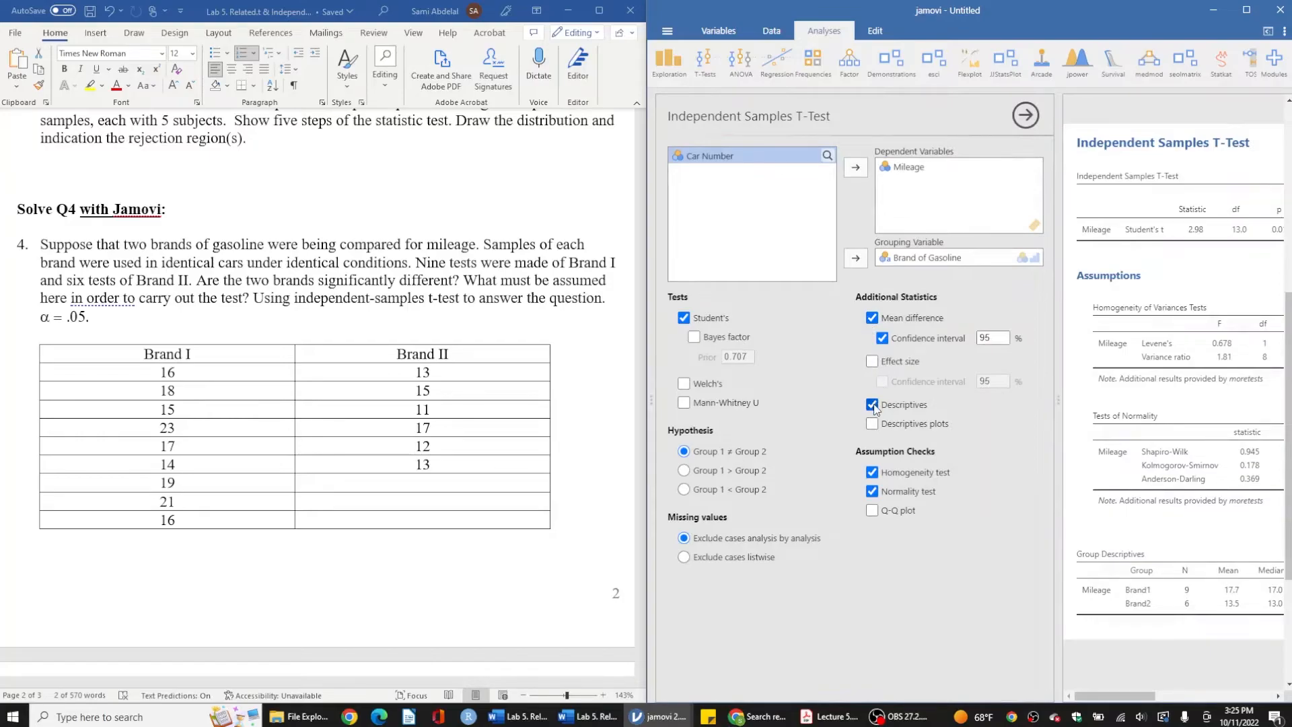
{"action": "left_click", "coordinate": [872, 472]}
{"action": "left_click", "coordinate": [872, 491]}
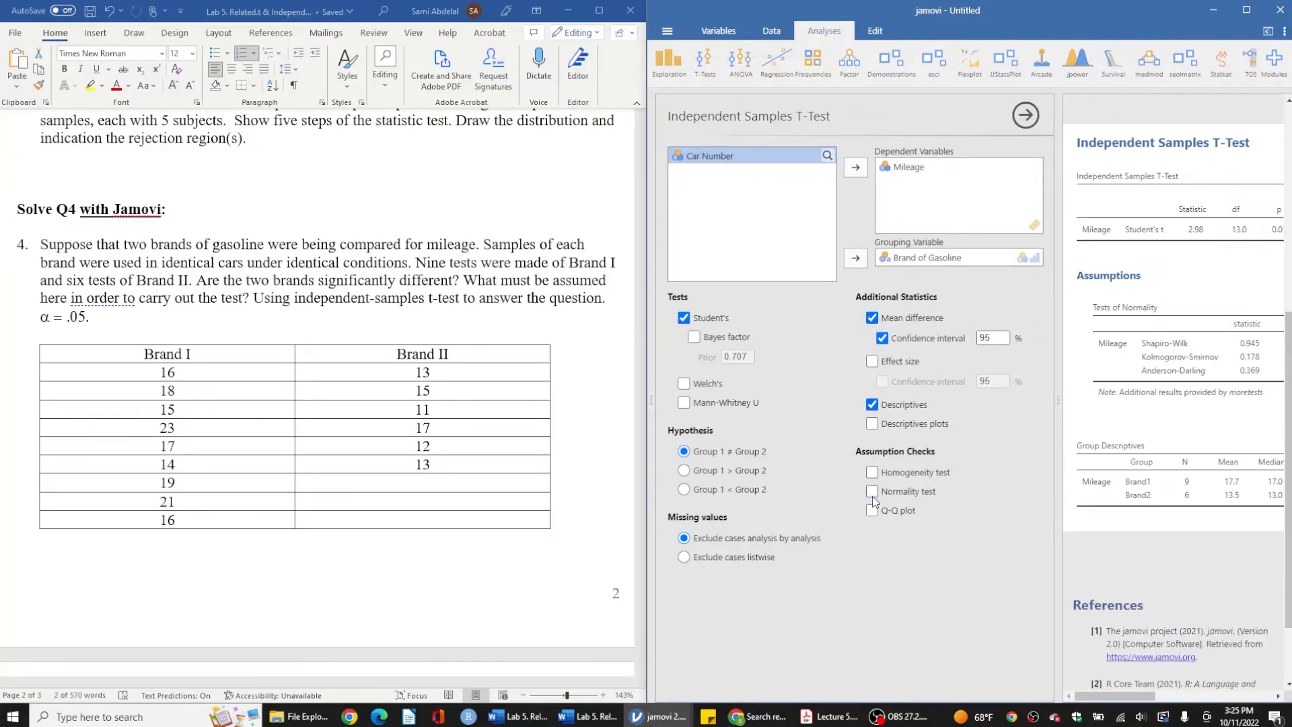
{"action": "left_click", "coordinate": [1024, 115]}
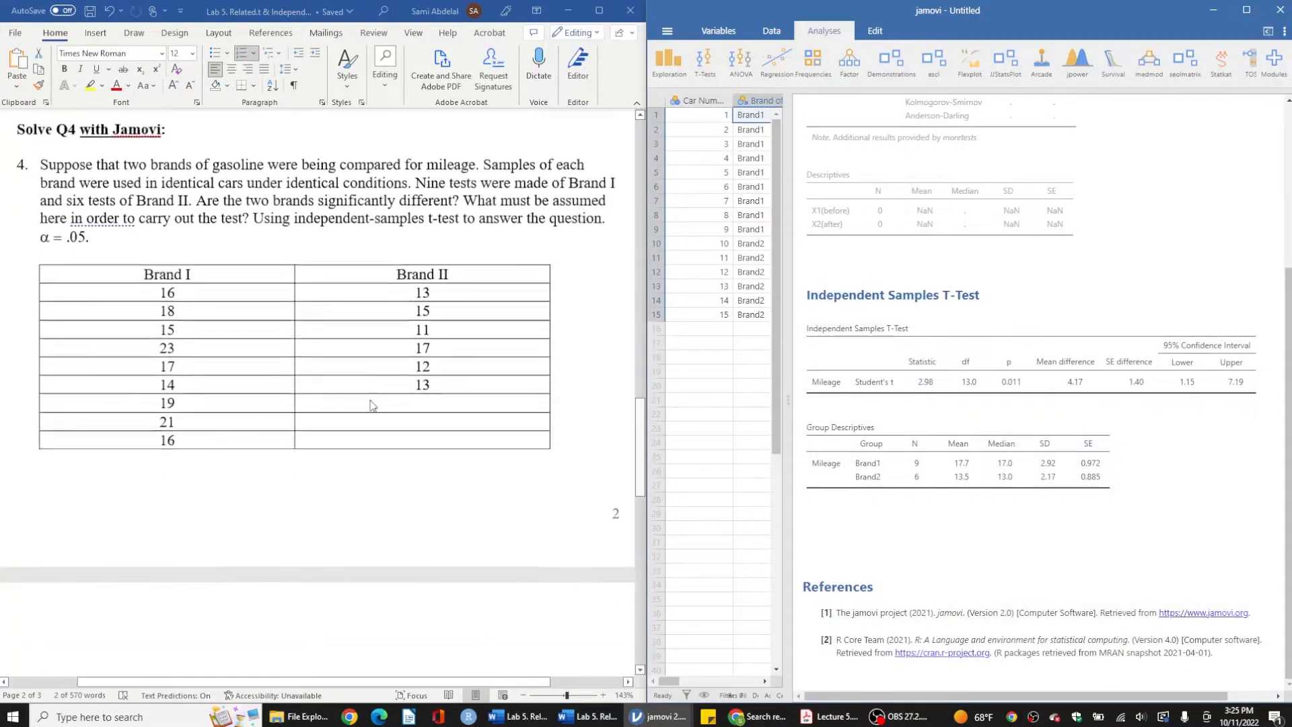
Examine the APA-style answer to question 4 in the worksheet, marking the phrase "independent-sample t test is"
{"action": "scroll", "coordinate": [372, 406], "scroll_direction": "down", "scroll_amount": 3}
{"action": "scroll", "coordinate": [357, 281], "scroll_direction": "down", "scroll_amount": 9}
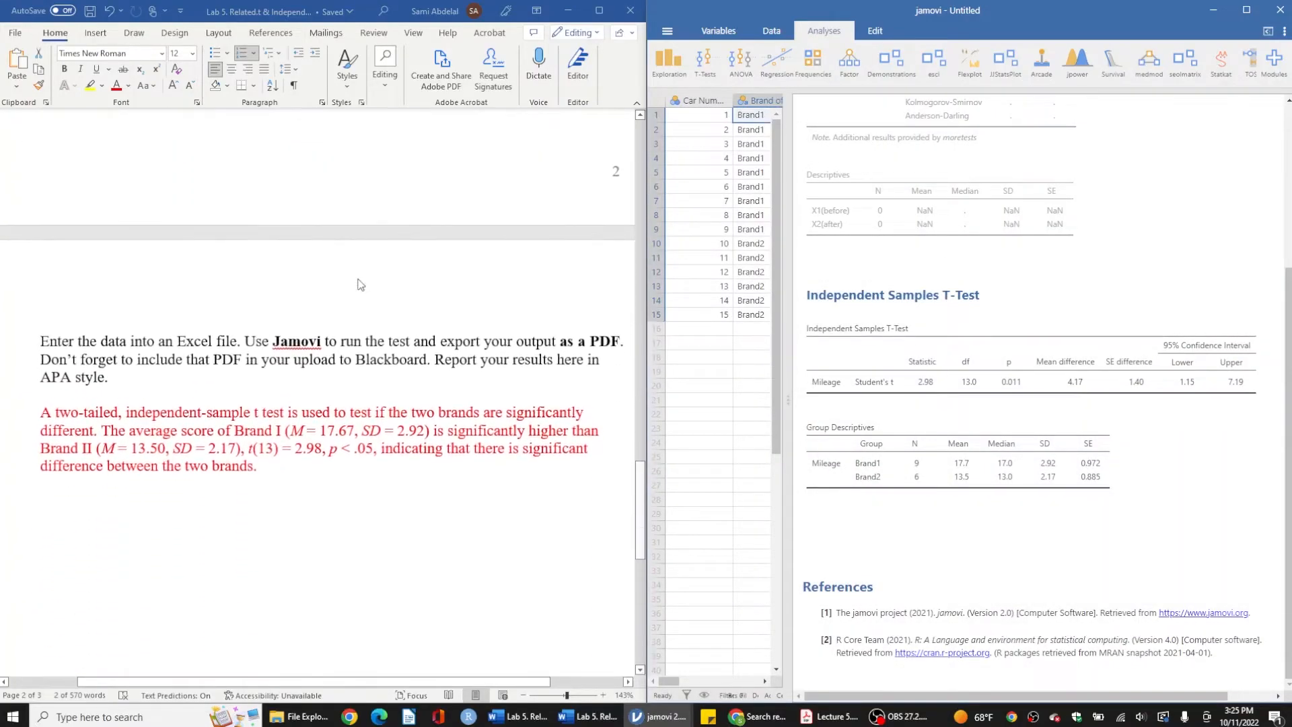
{"action": "scroll", "coordinate": [361, 285], "scroll_direction": "down", "scroll_amount": 1}
{"action": "left_click", "coordinate": [32, 342]}
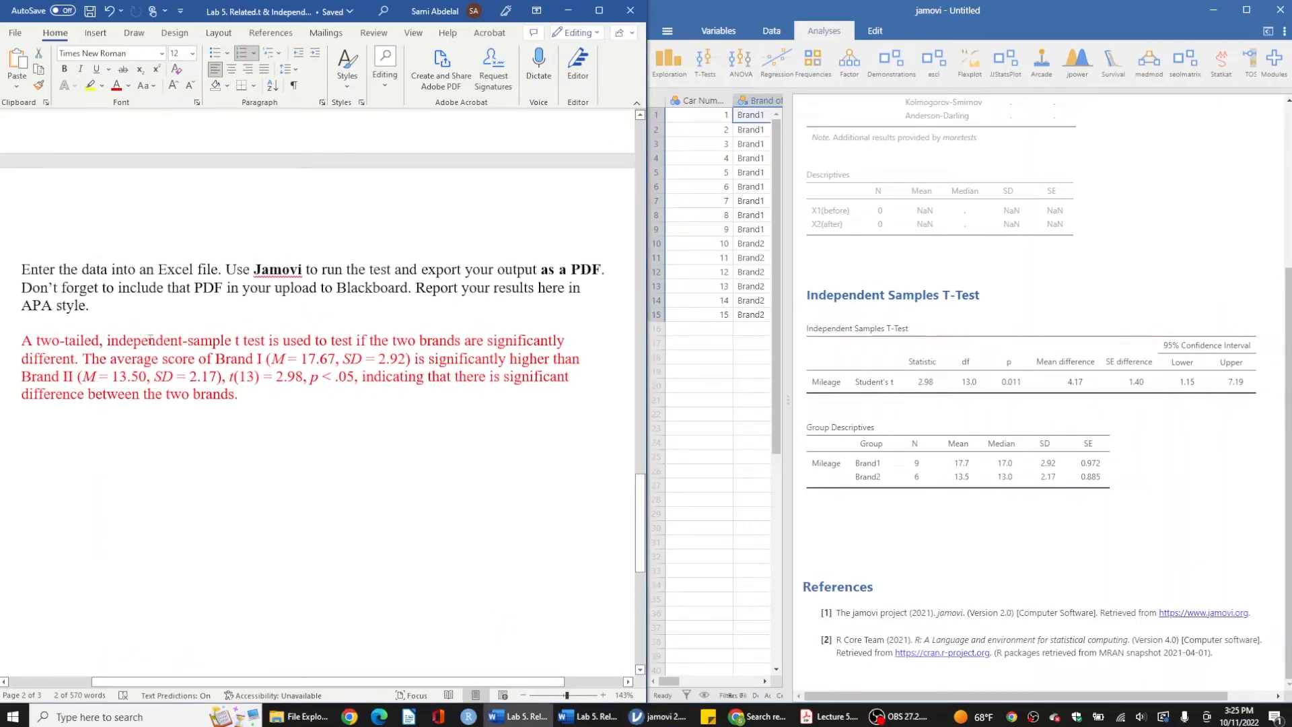
{"action": "left_click_drag", "start_coordinate": [108, 342], "coordinate": [272, 345]}
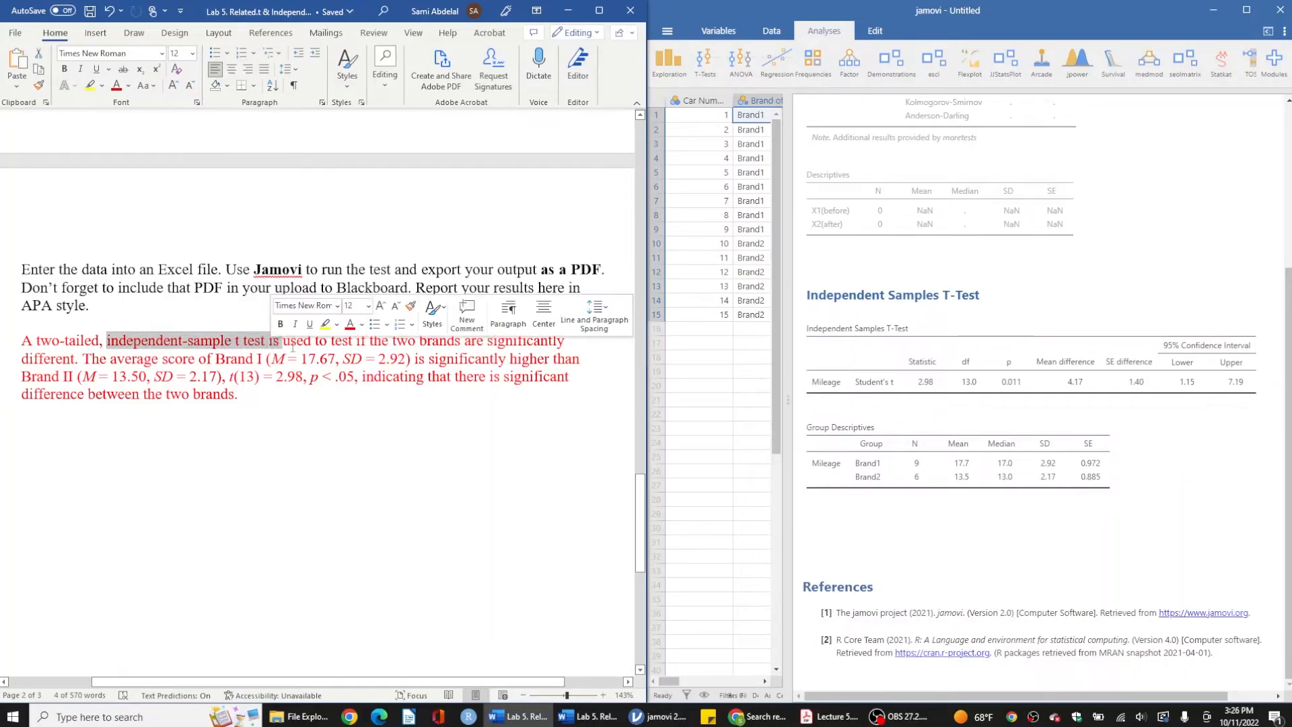
{"action": "left_click", "coordinate": [282, 348]}
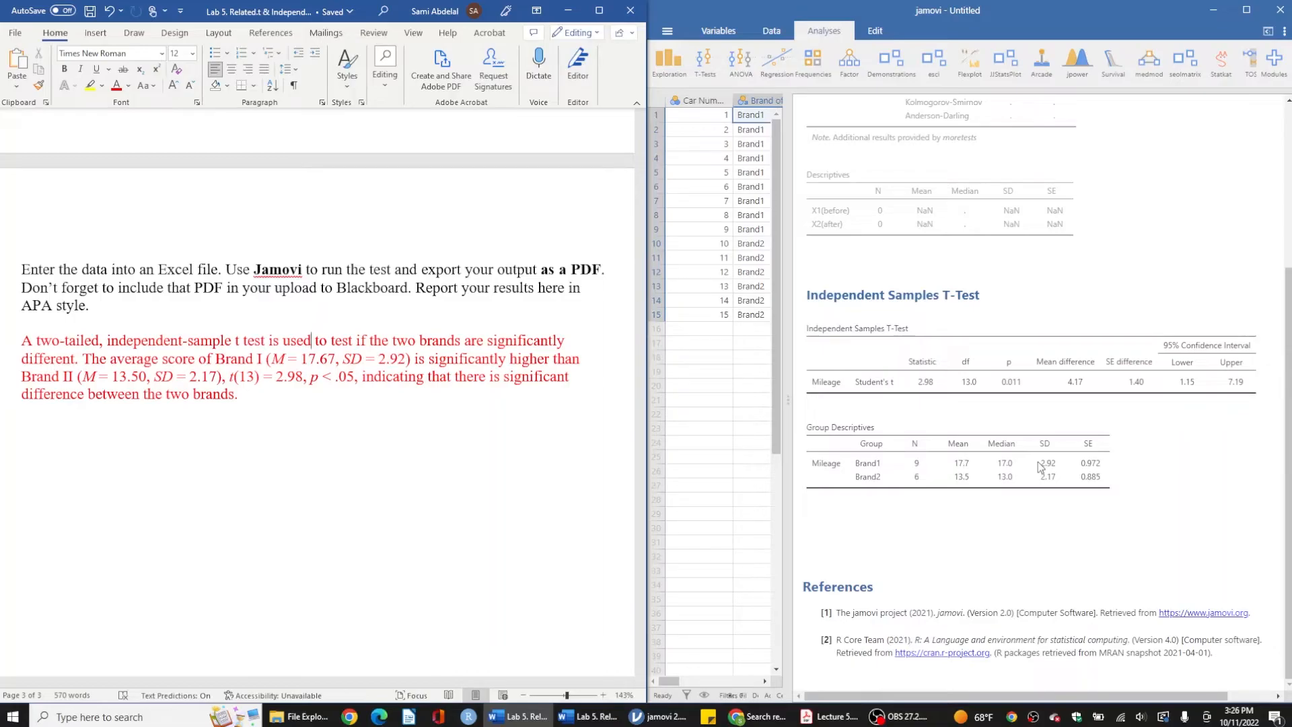
Reword the question 4 answer so Brand I's average score is significantly "different from" Brand II
{"action": "double_click", "coordinate": [528, 358]}
{"action": "type", "text": "different"}
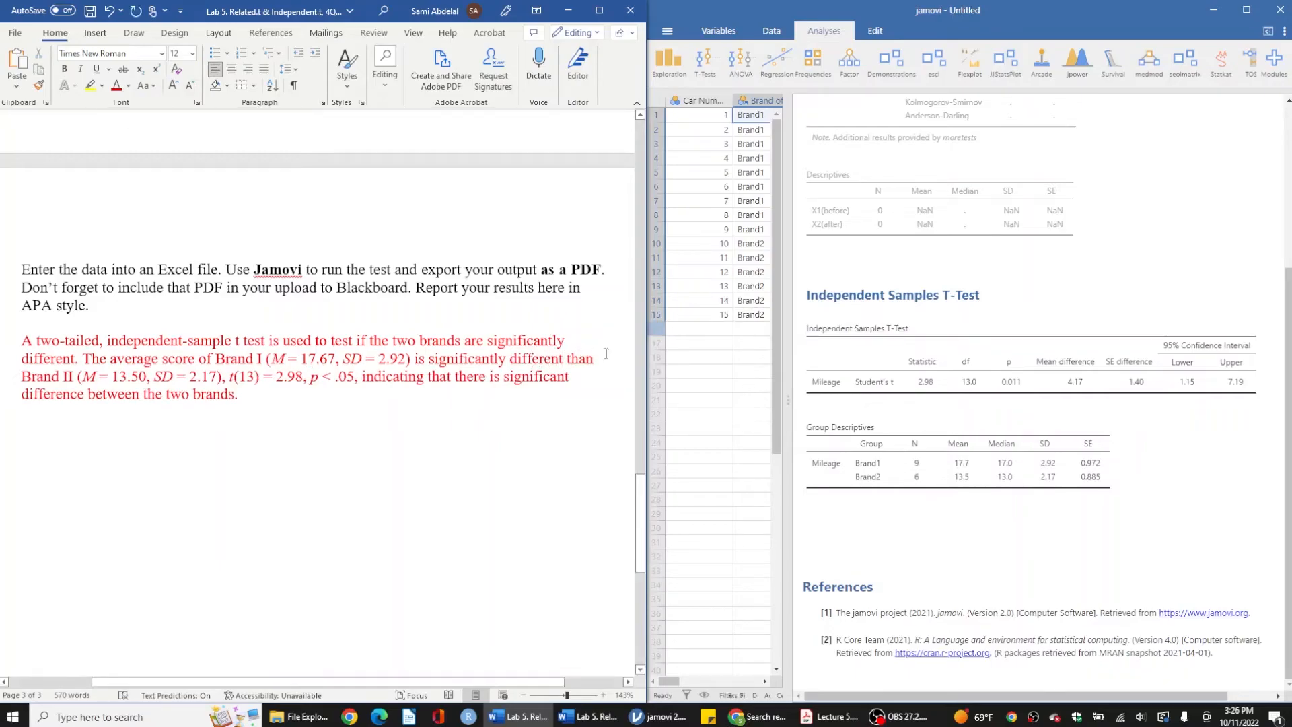
{"action": "double_click", "coordinate": [580, 358]}
{"action": "type", "text": "from"}
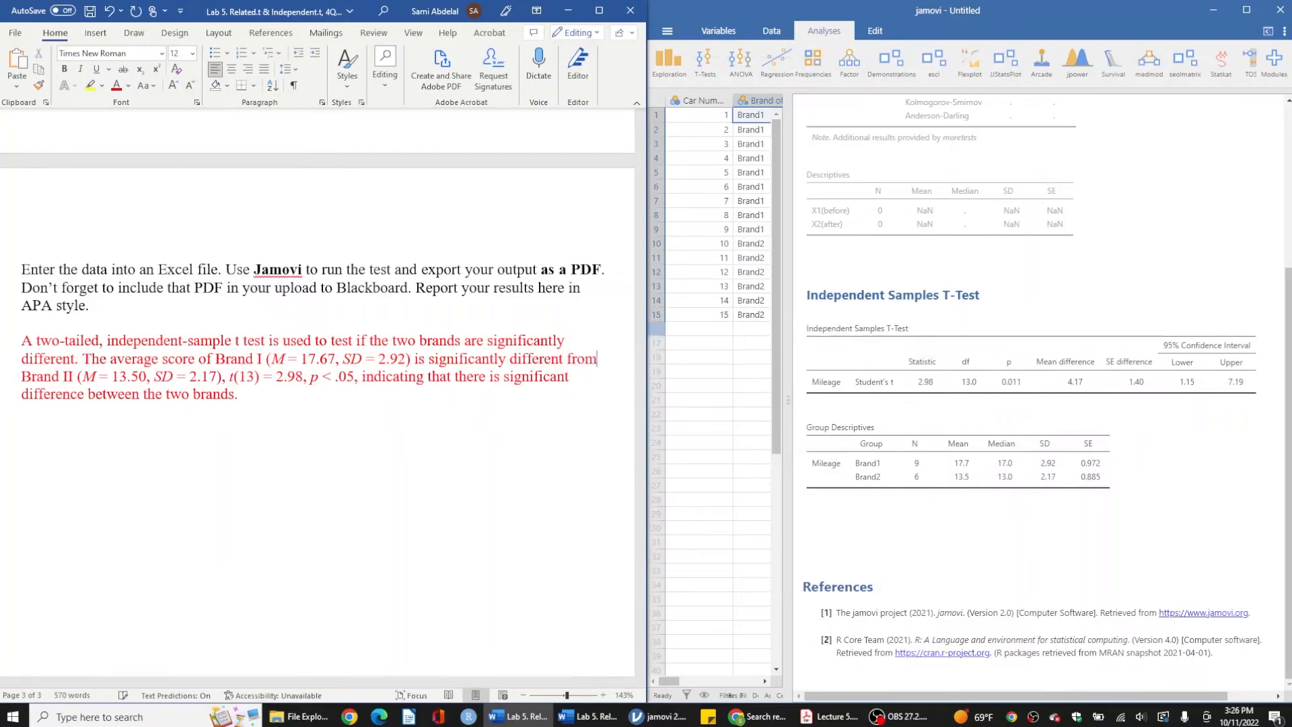
{"action": "left_click", "coordinate": [966, 446]}
{"action": "left_click", "coordinate": [966, 446]}
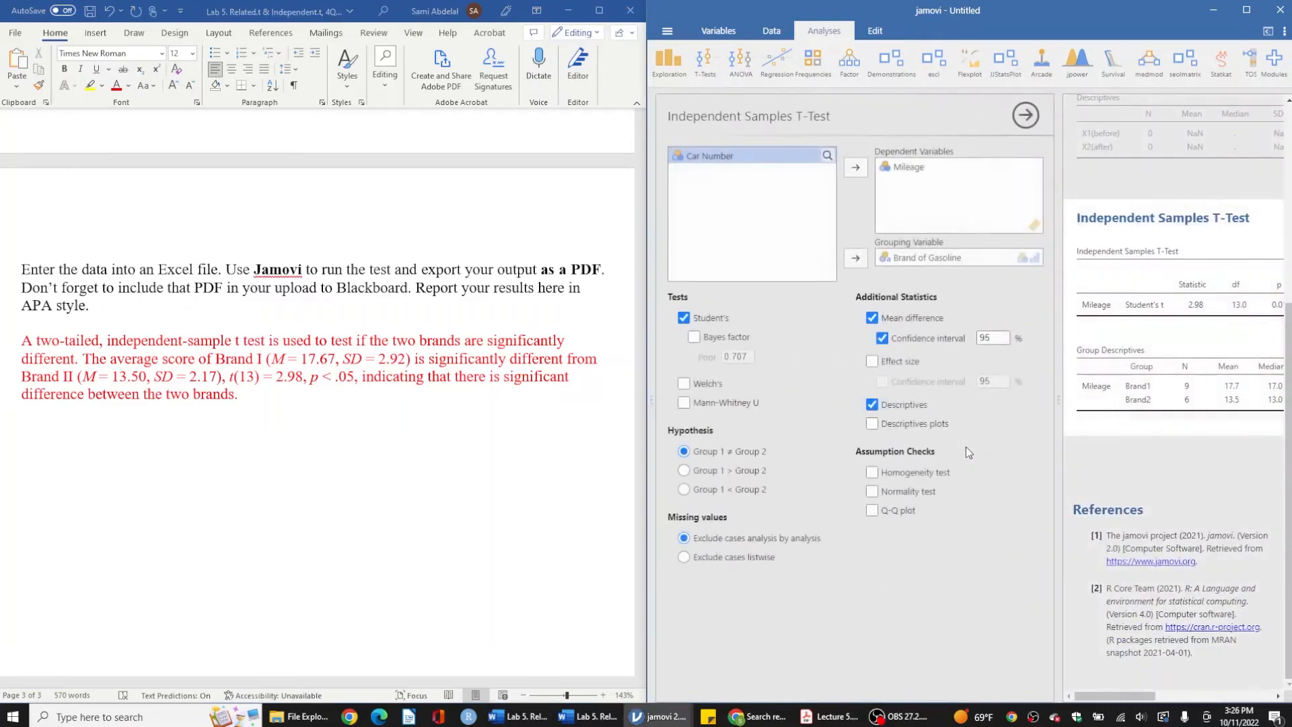
{"action": "left_click", "coordinate": [1022, 121]}
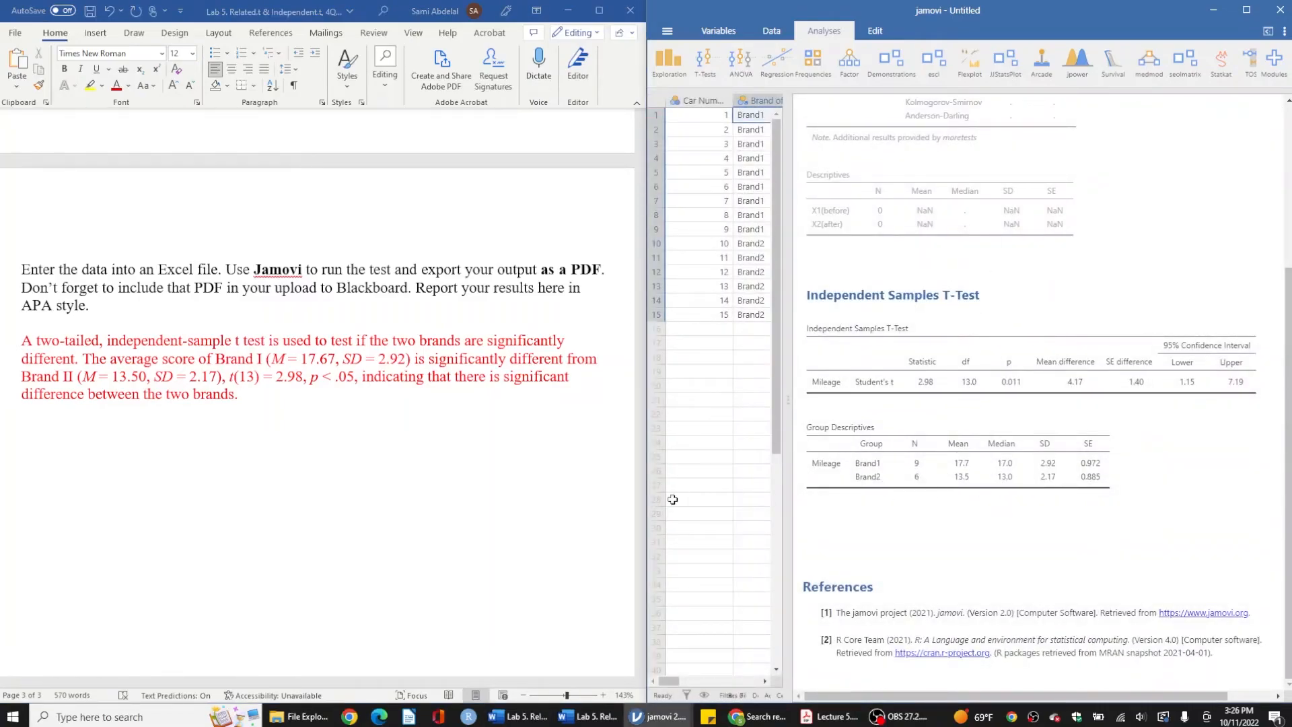
Mark "t(13) = 2.98, p < .05" and the entire red answer paragraph for review against the jamovi results
{"action": "left_click", "coordinate": [231, 384]}
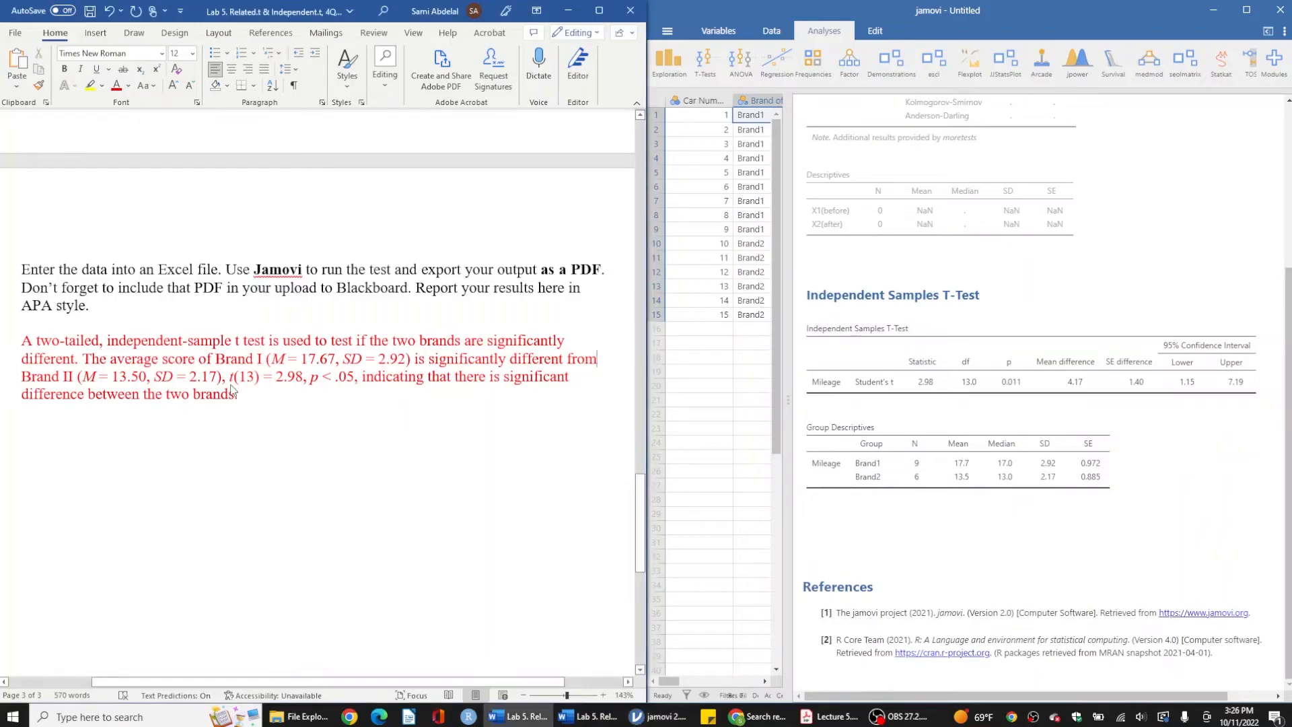
{"action": "left_click_drag", "start_coordinate": [230, 378], "coordinate": [351, 375]}
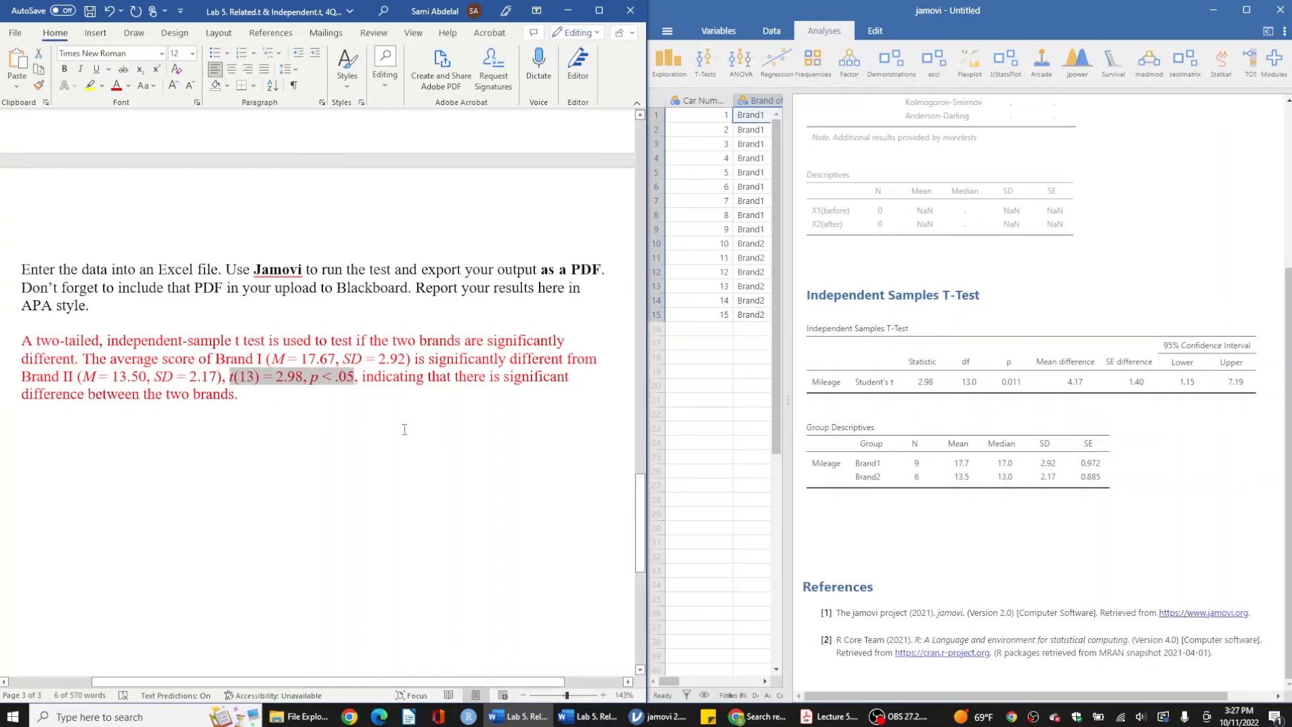
{"action": "left_click_drag", "start_coordinate": [283, 400], "coordinate": [28, 346]}
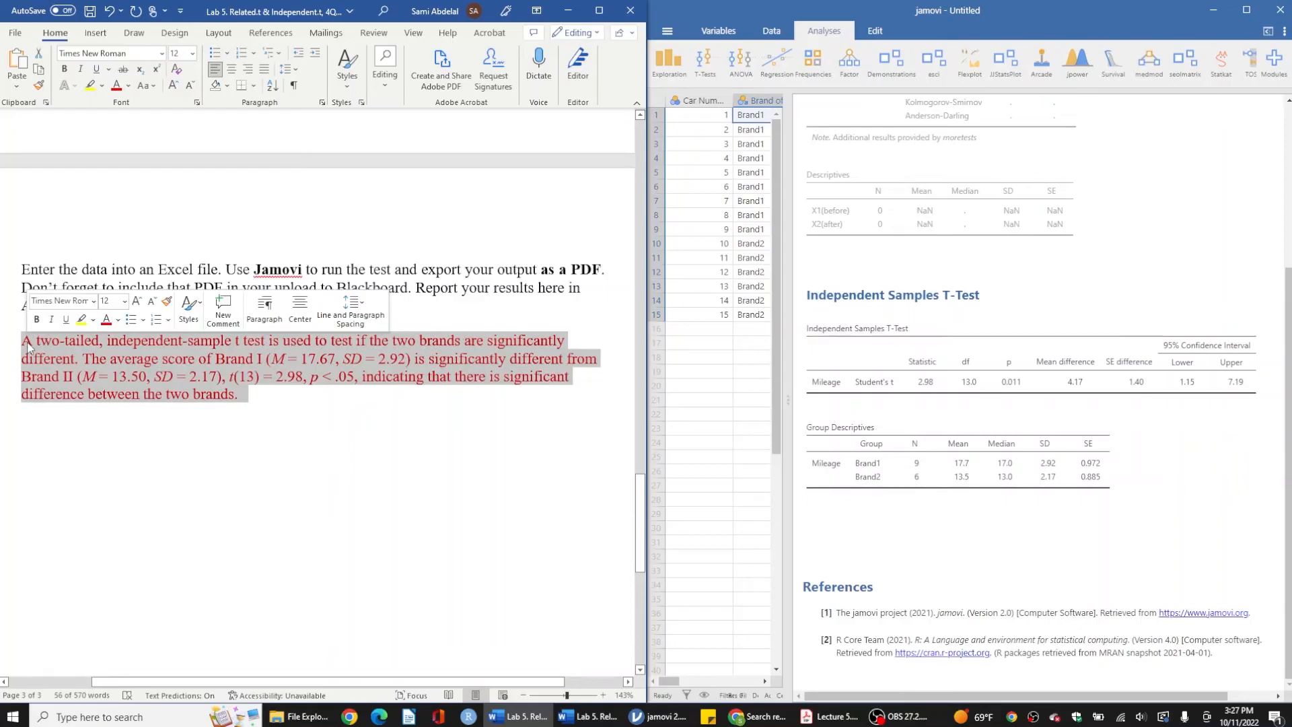
{"action": "left_click", "coordinate": [28, 346]}
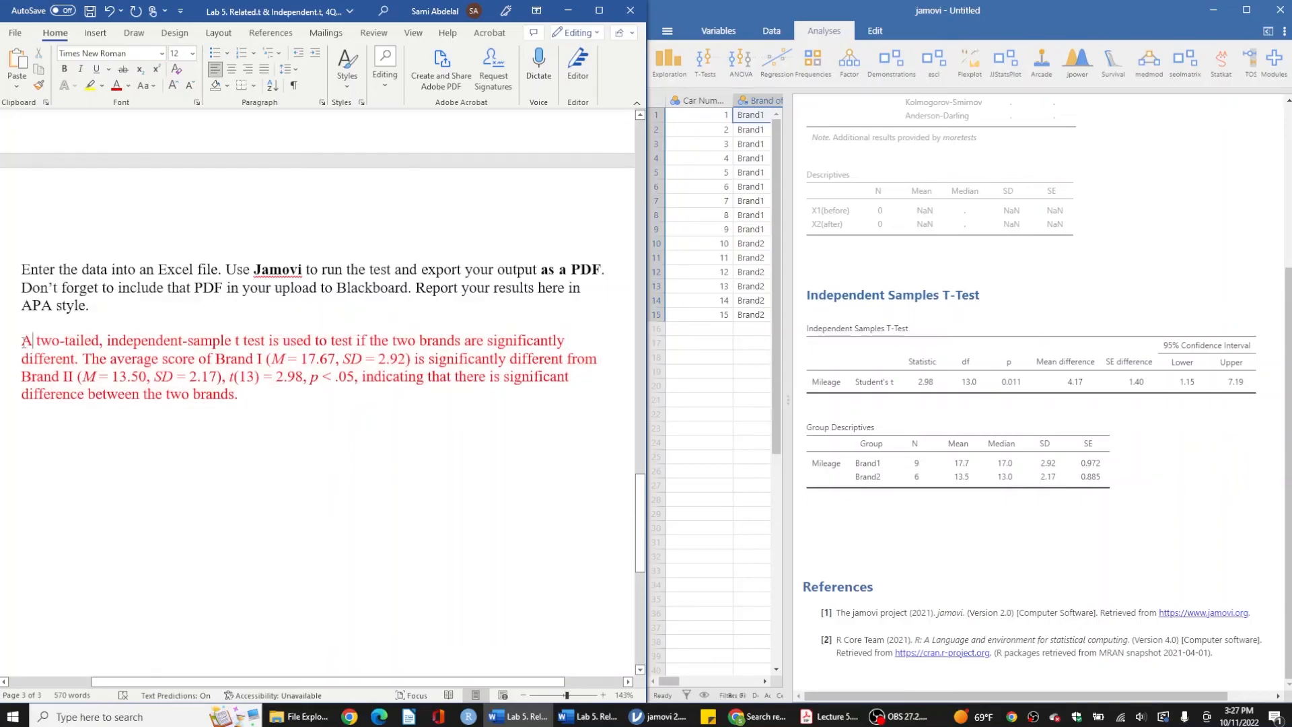
Open the PDF export of the results from the Independent Samples T-Test table and leave it without saving
{"action": "right_click", "coordinate": [1040, 326]}
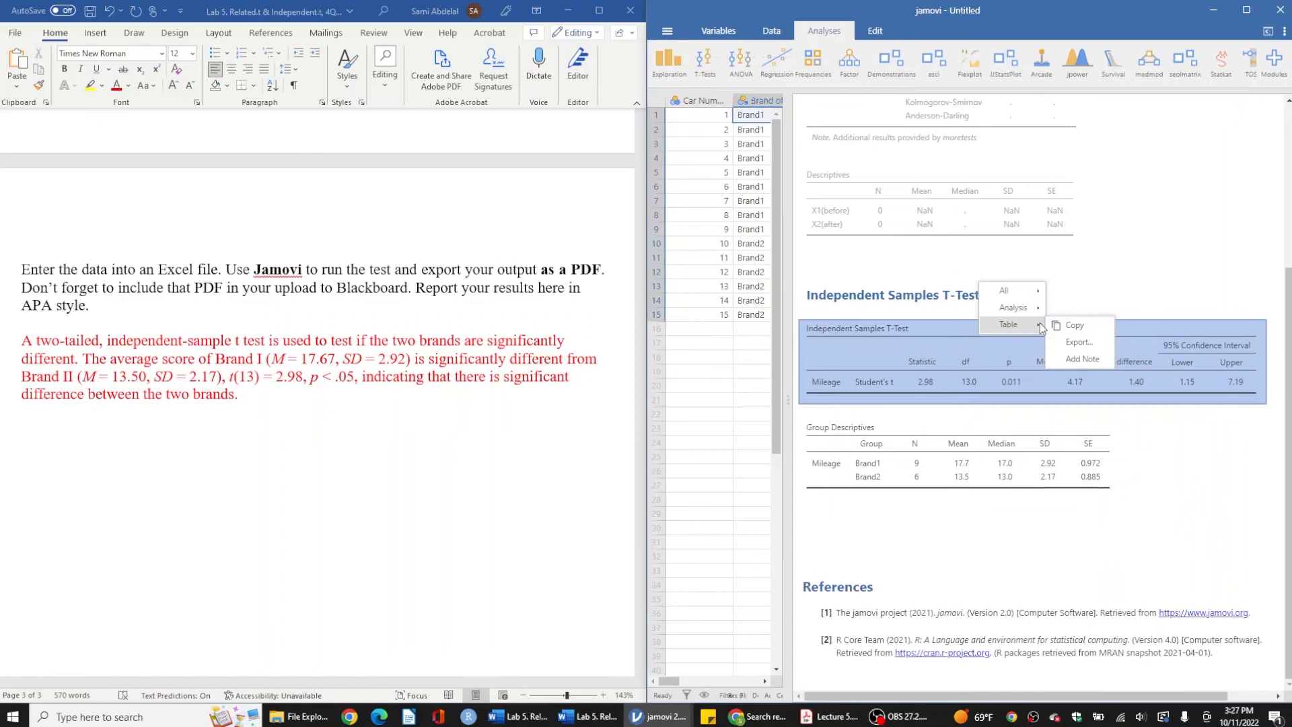
{"action": "left_click", "coordinate": [1055, 339]}
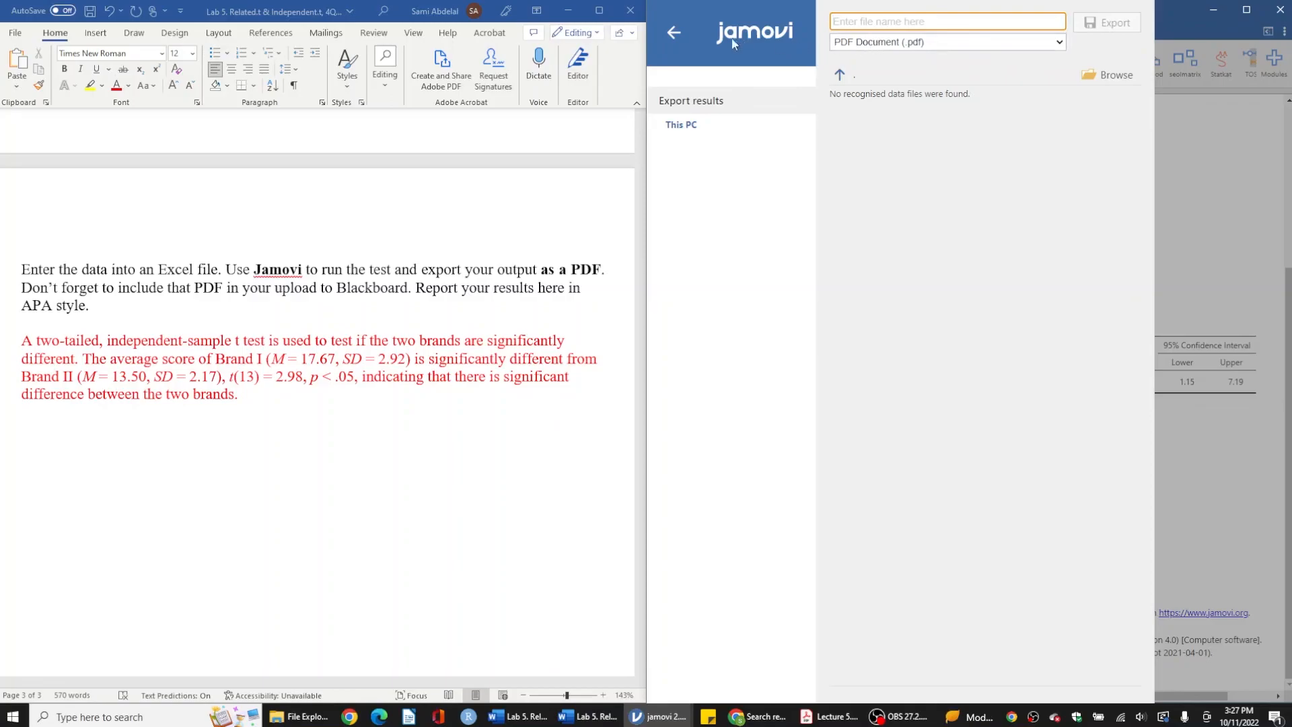
{"action": "left_click", "coordinate": [667, 37]}
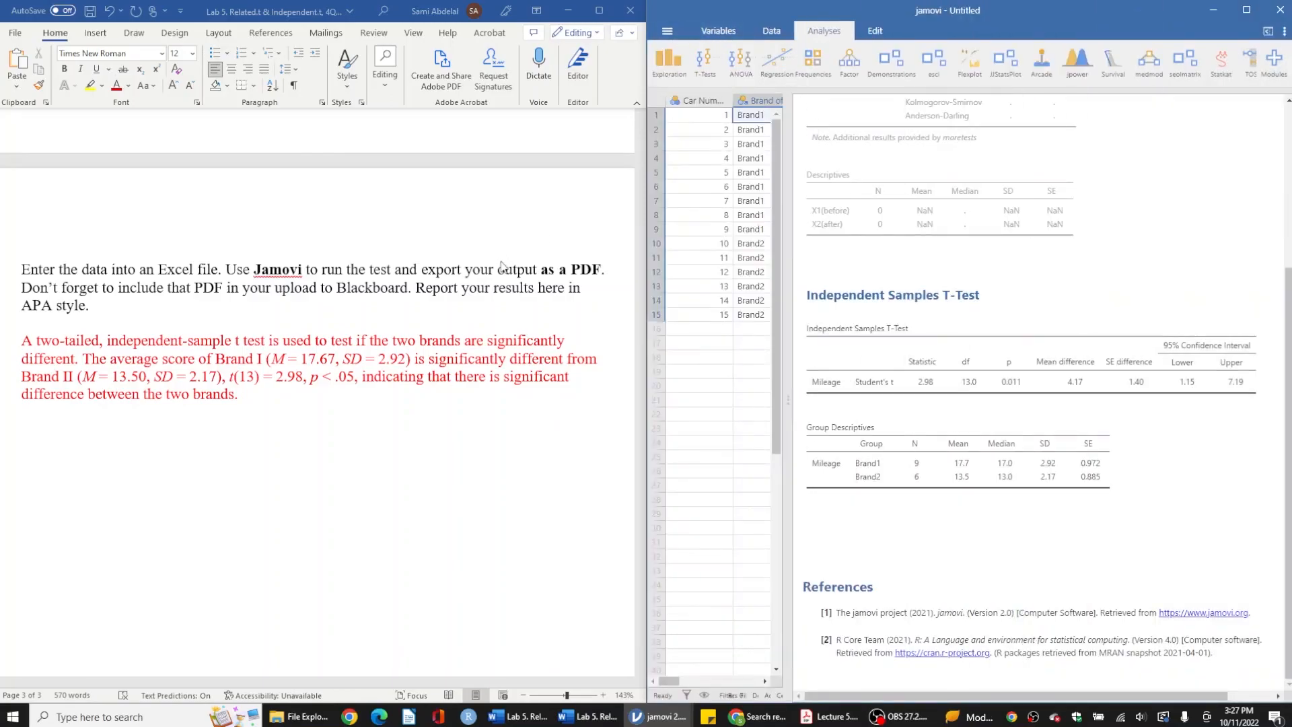
{"action": "scroll", "coordinate": [505, 269], "scroll_direction": "up", "scroll_amount": 10}
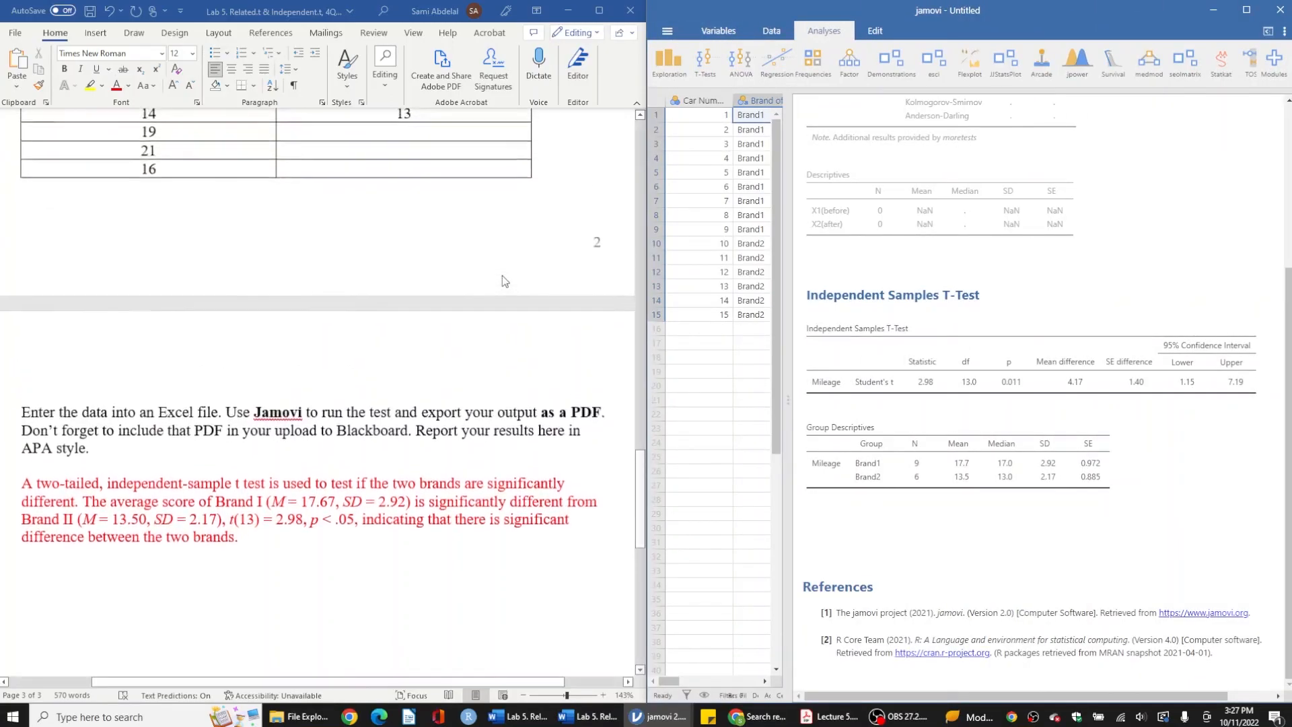
{"action": "scroll", "coordinate": [504, 281], "scroll_direction": "up", "scroll_amount": 3}
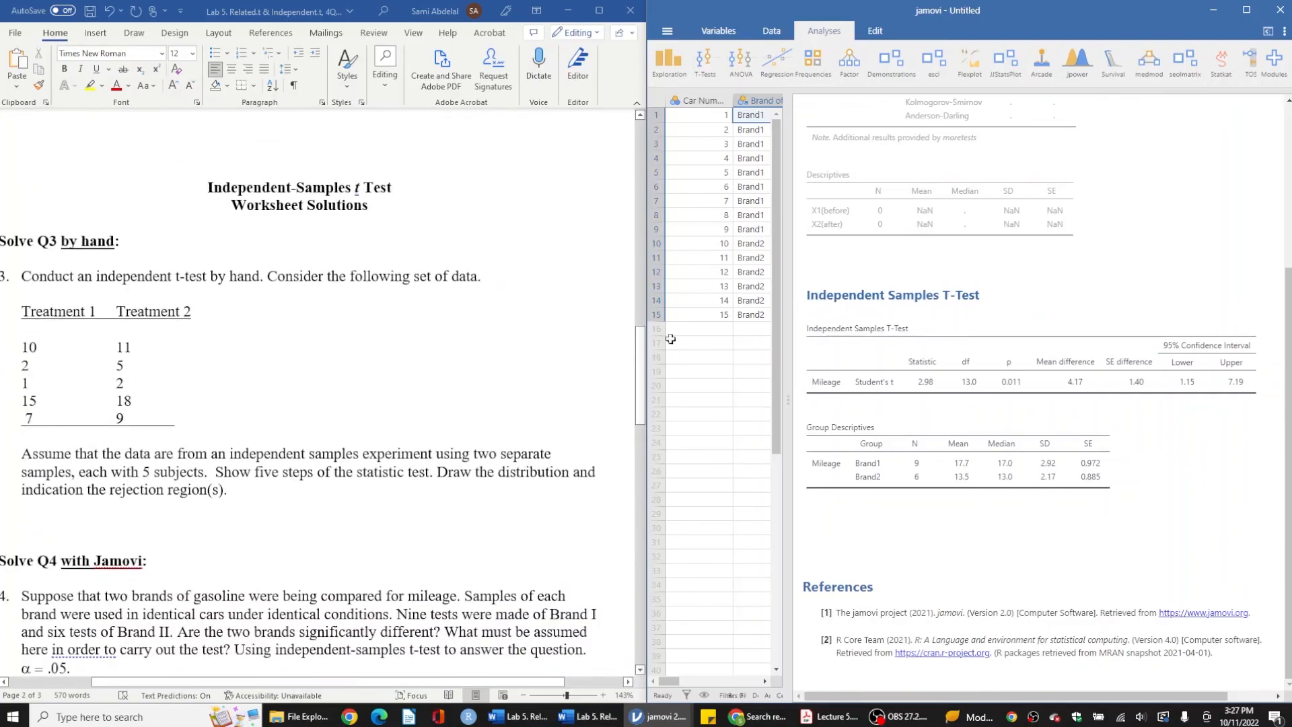
{"action": "left_click", "coordinate": [898, 716]}
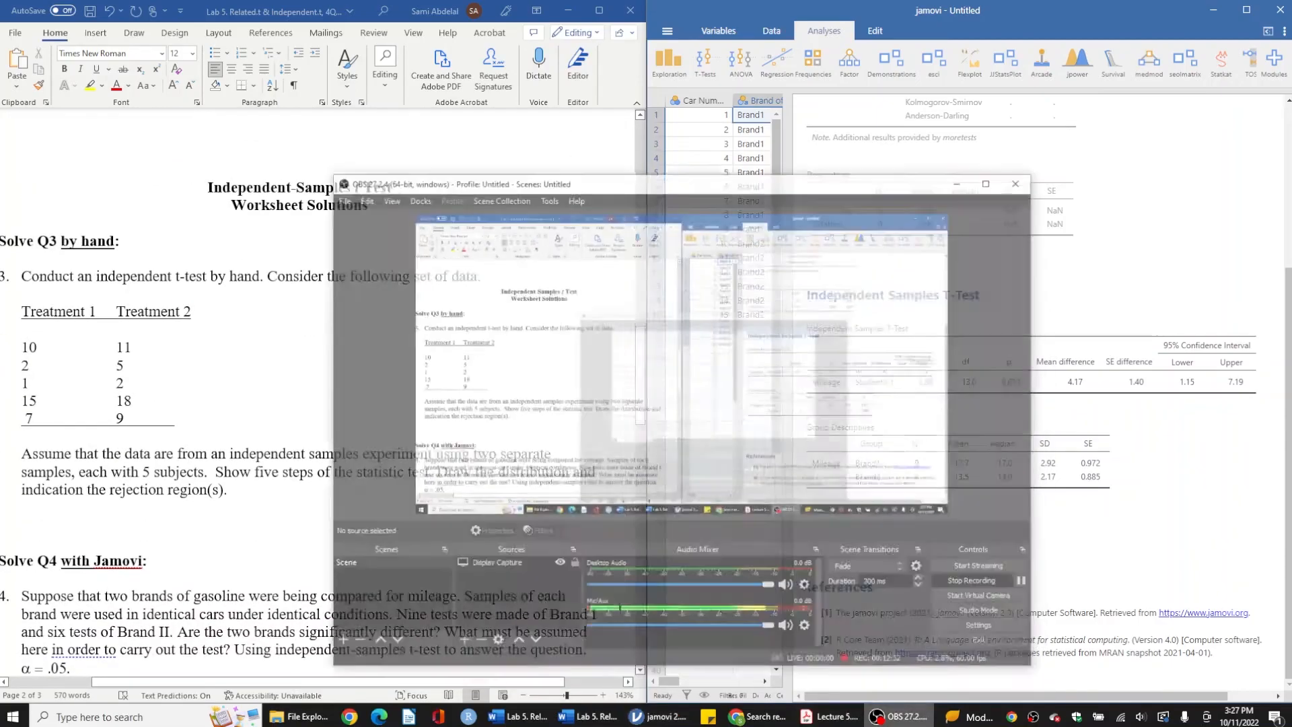